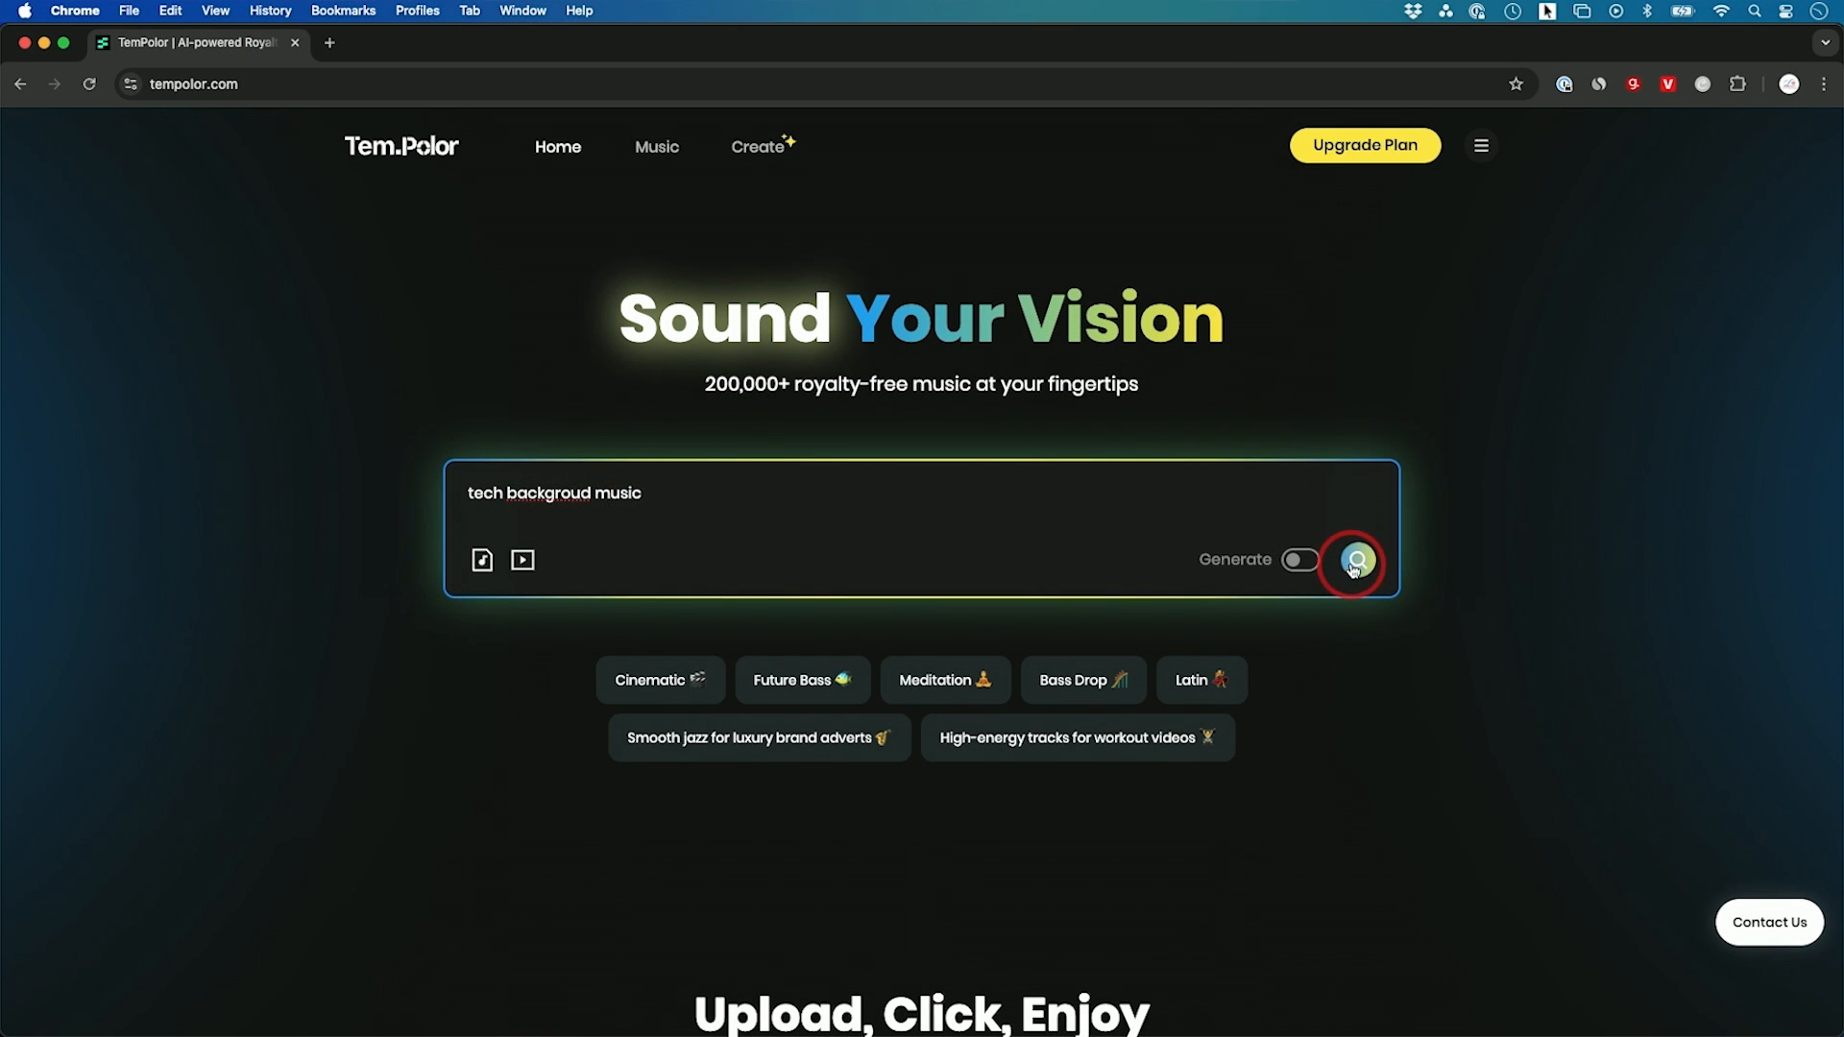
Step: Search the music library for "tech backgroud music" and check the Mood filter options for the results
left_click(1360, 566)
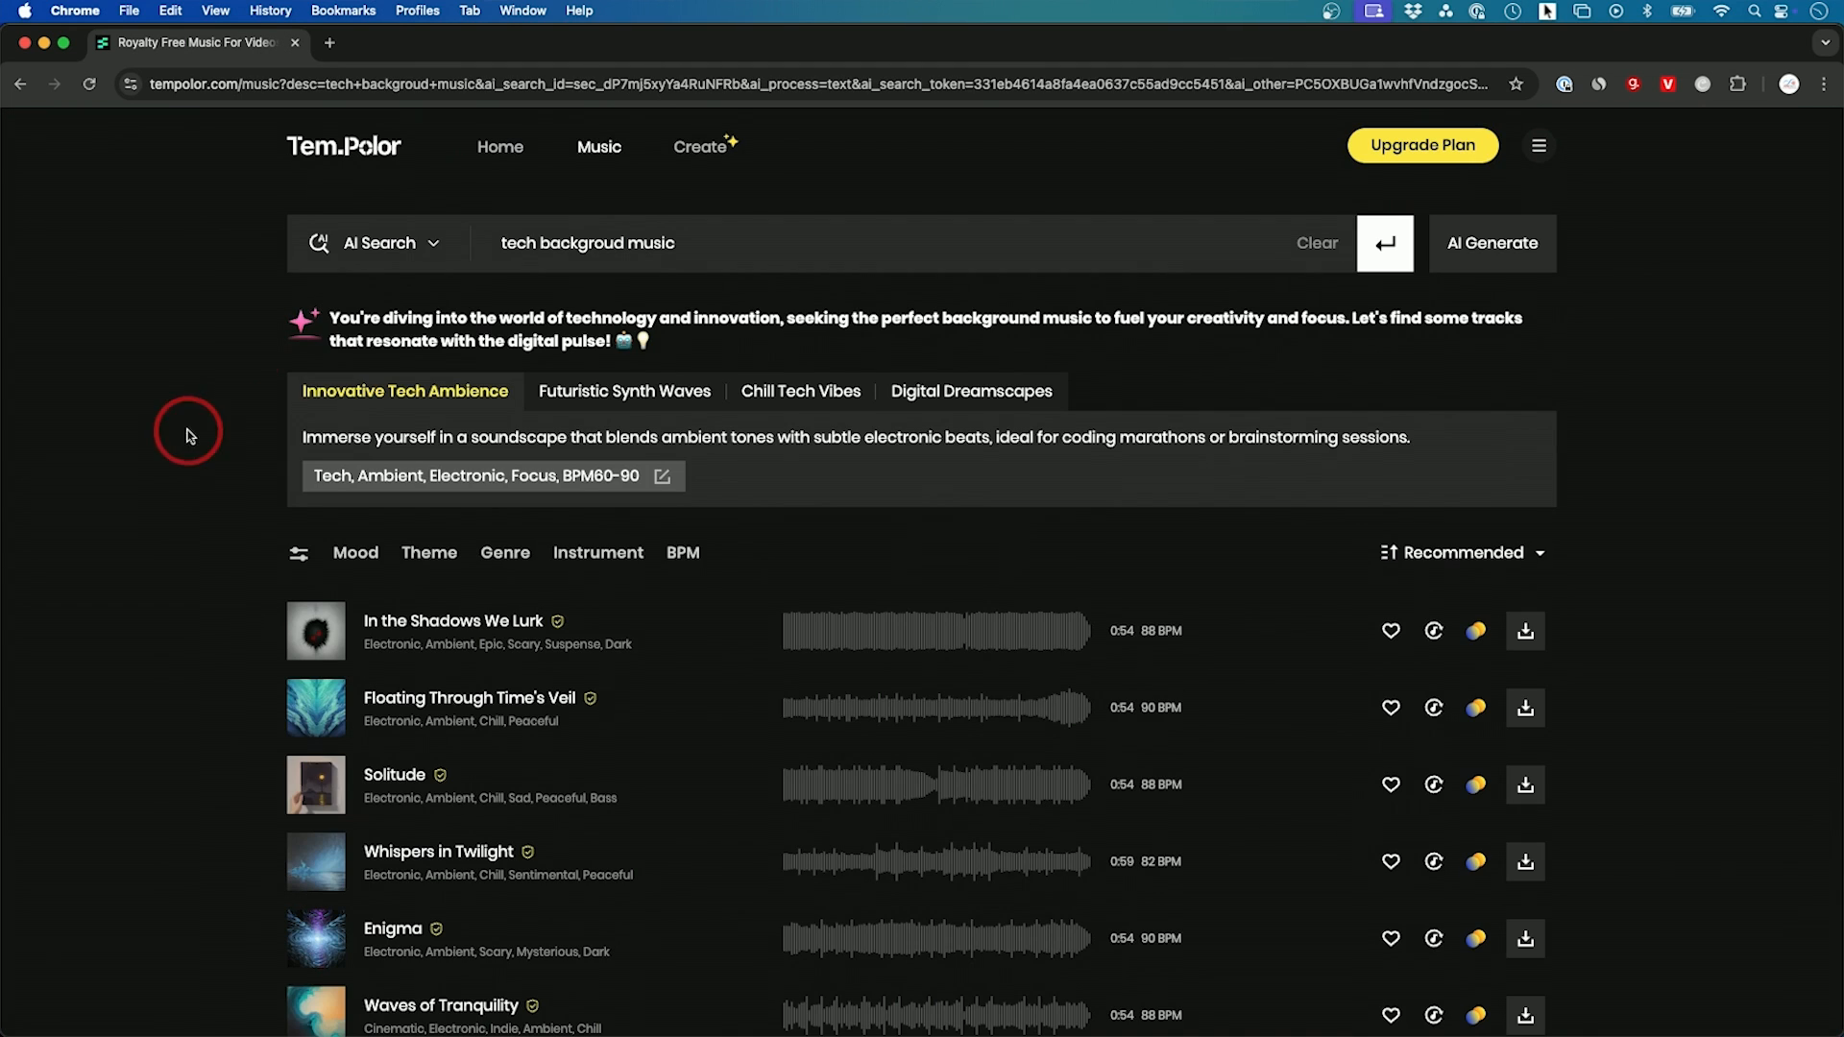
scroll(268, 582, "down", 1)
mouse_move(294, 539)
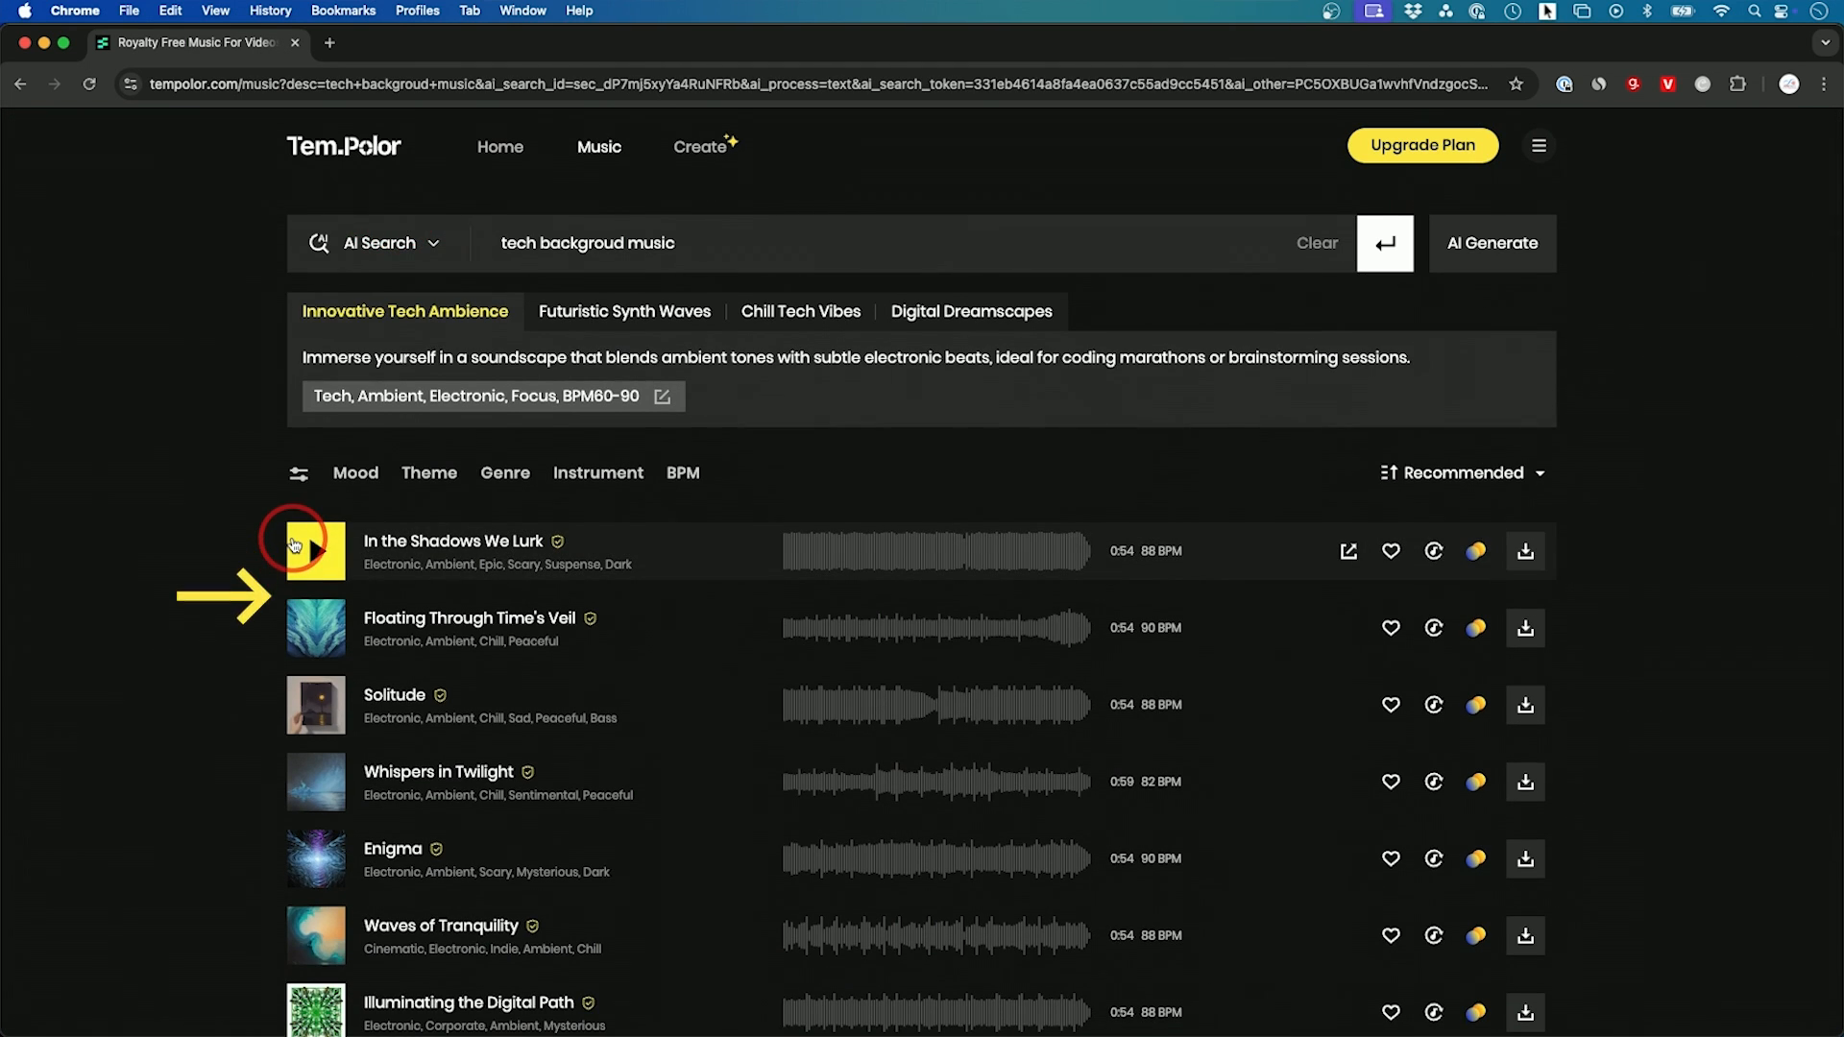
left_click(301, 477)
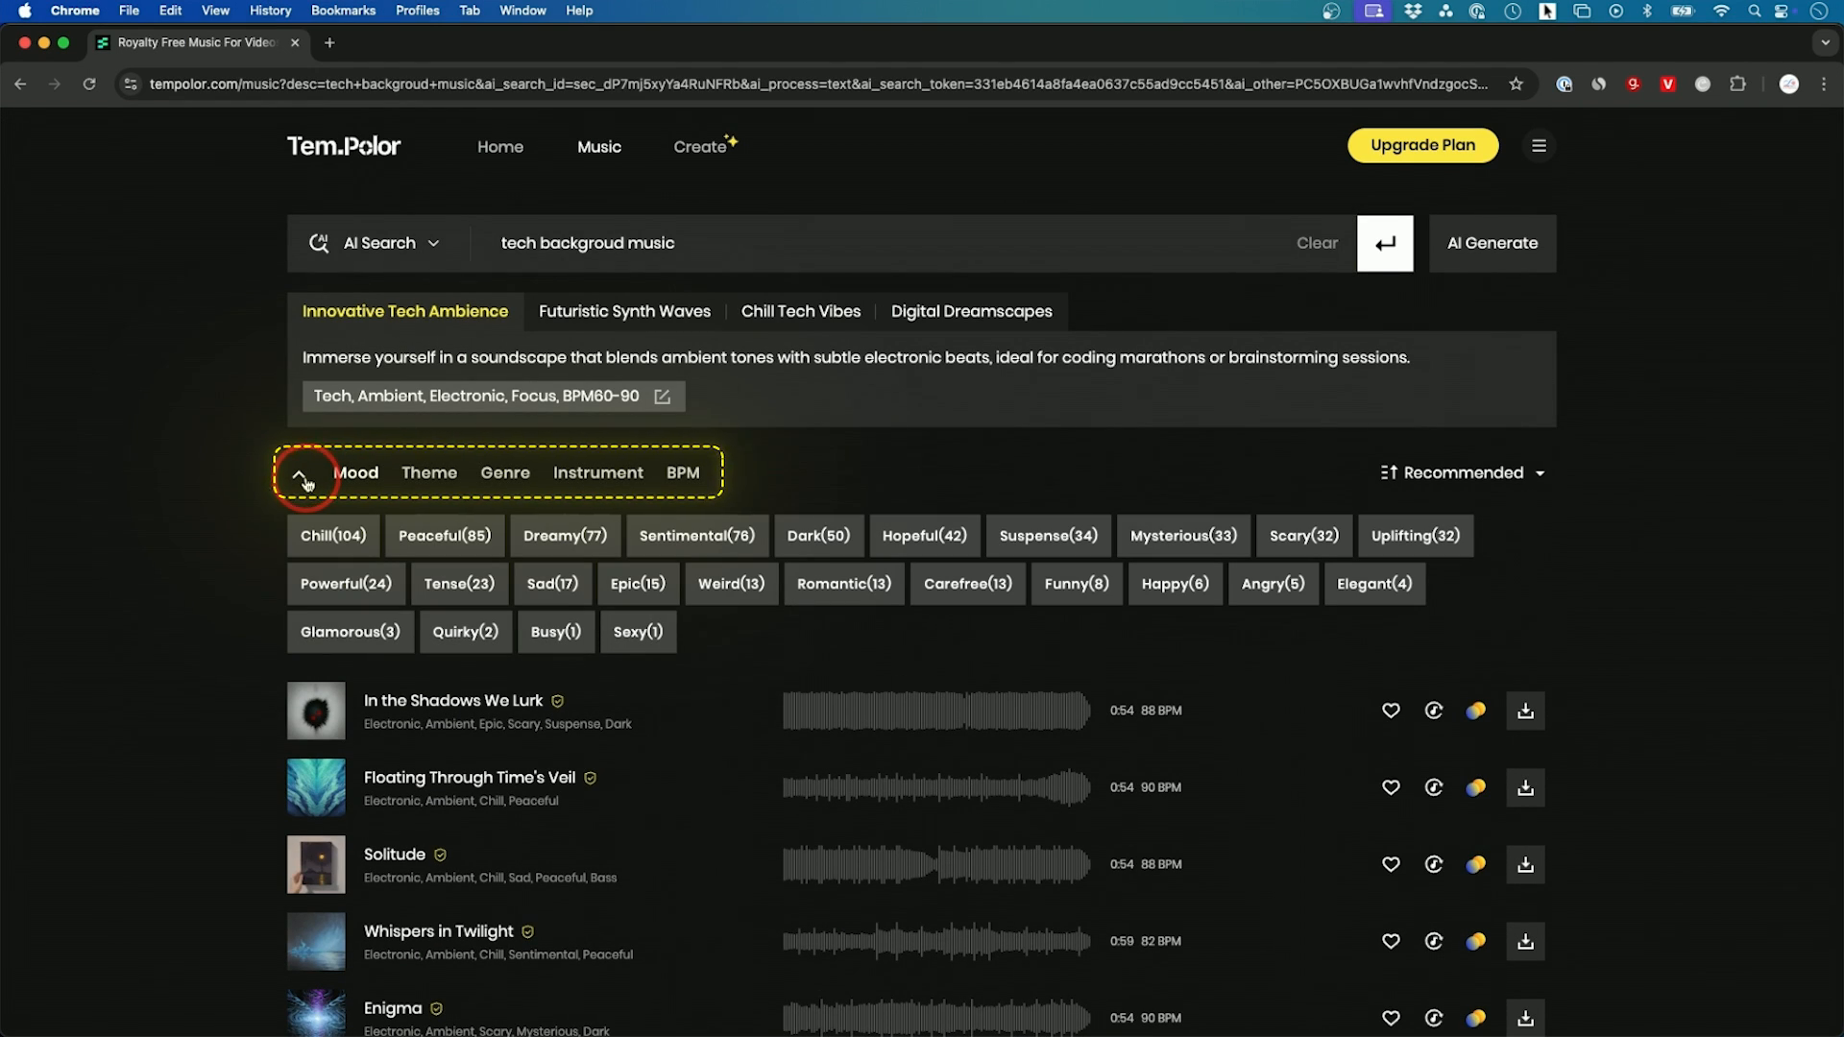
left_click(301, 476)
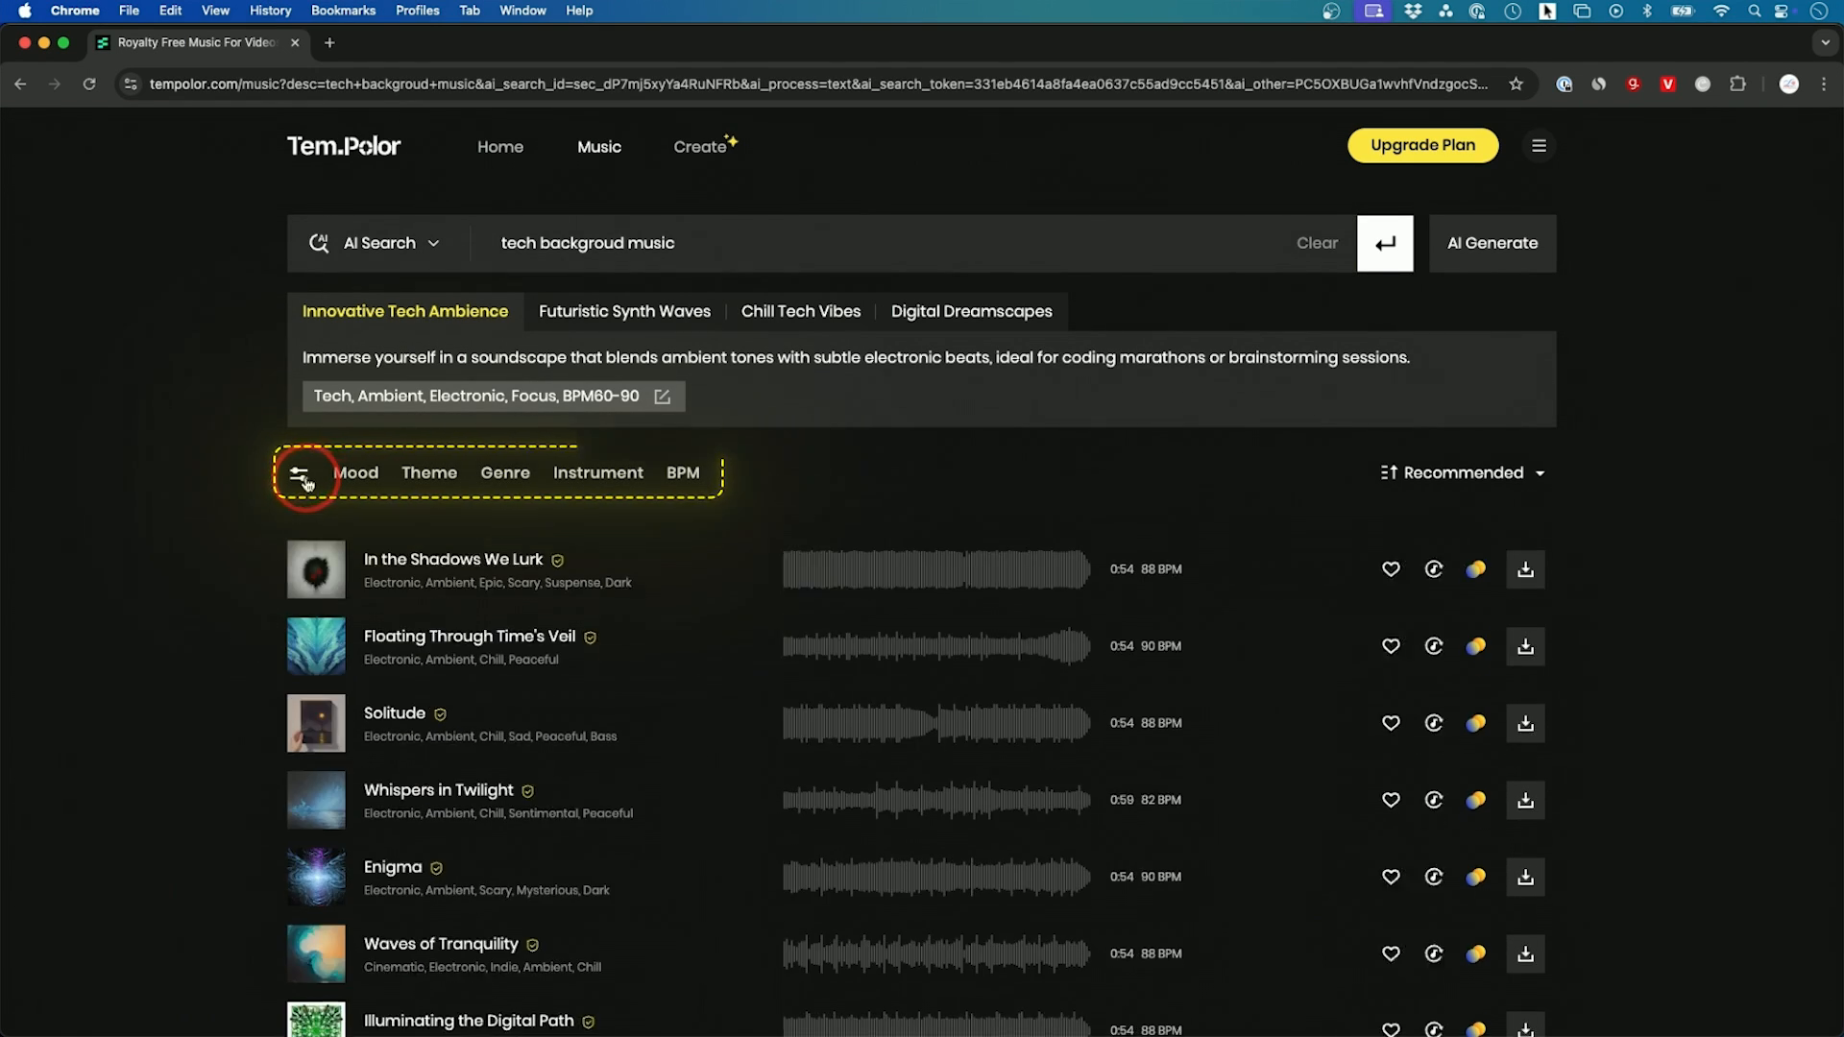
Step: Preview the tracks In the Shadows We Lurk and Solitude from the search results
left_click(318, 555)
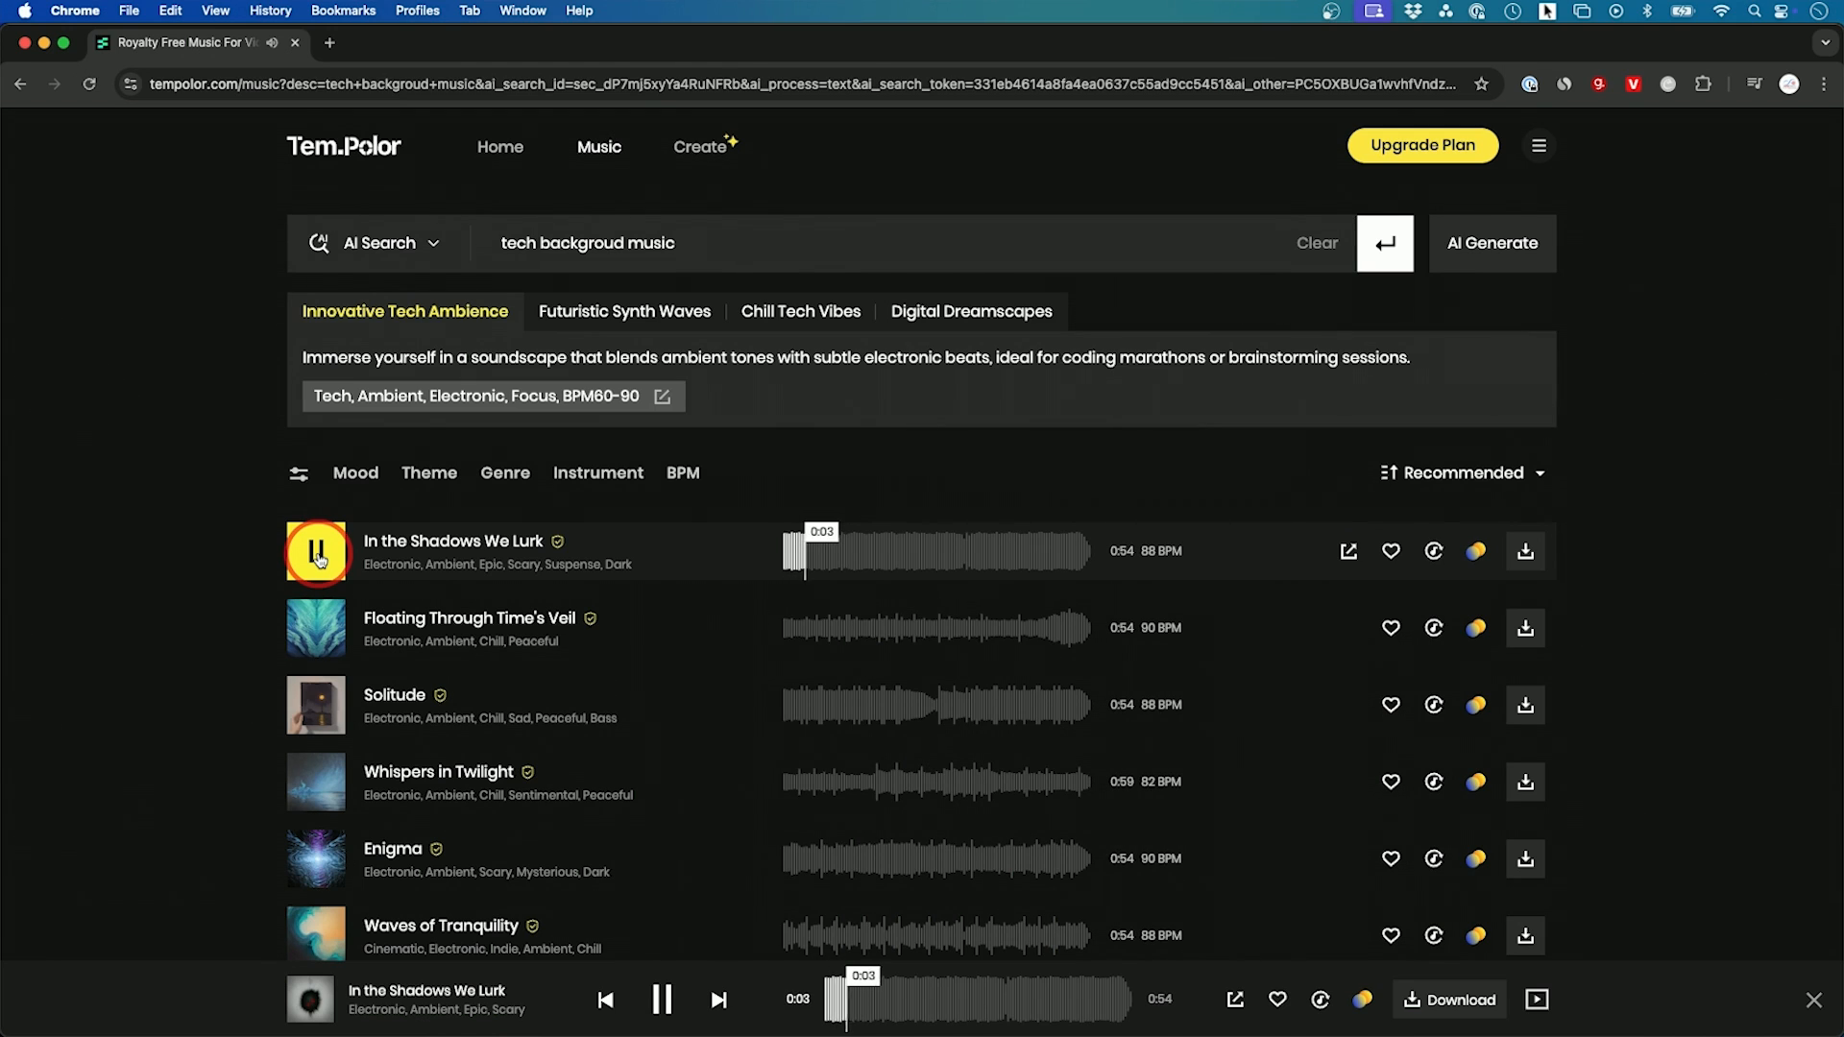
left_click(320, 559)
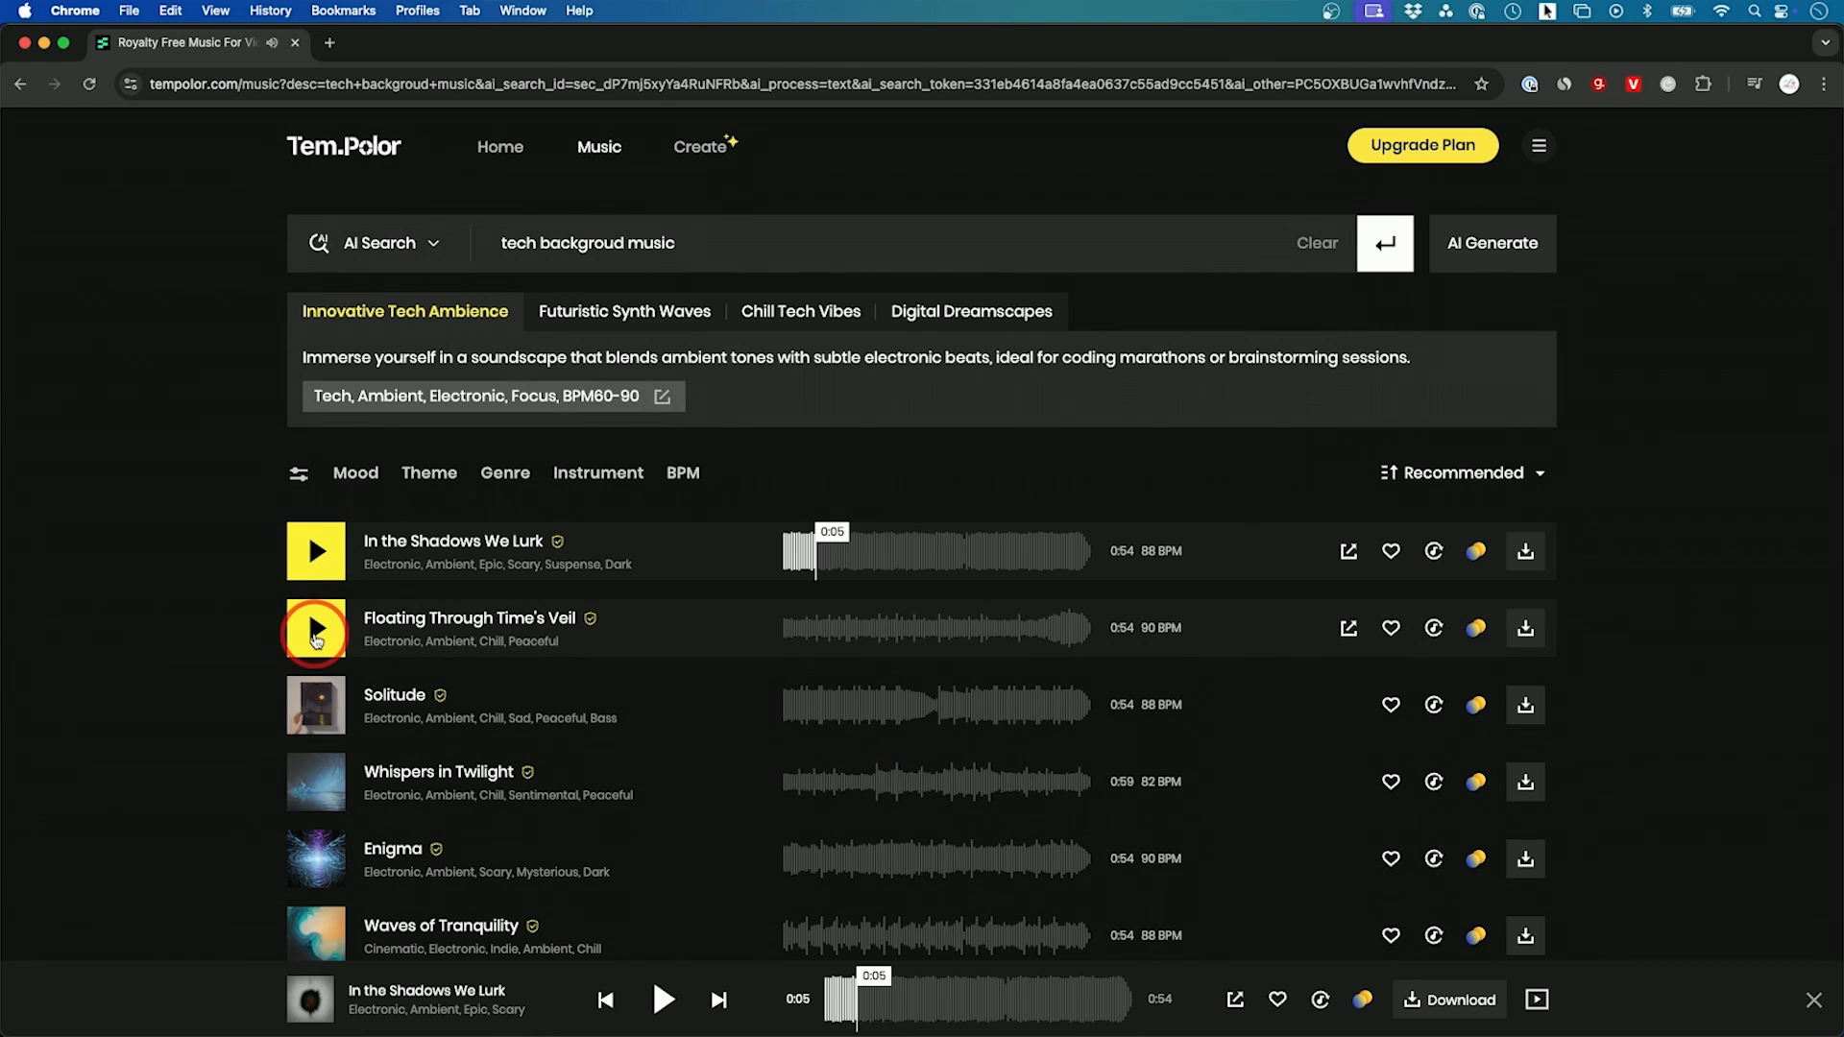
left_click(317, 706)
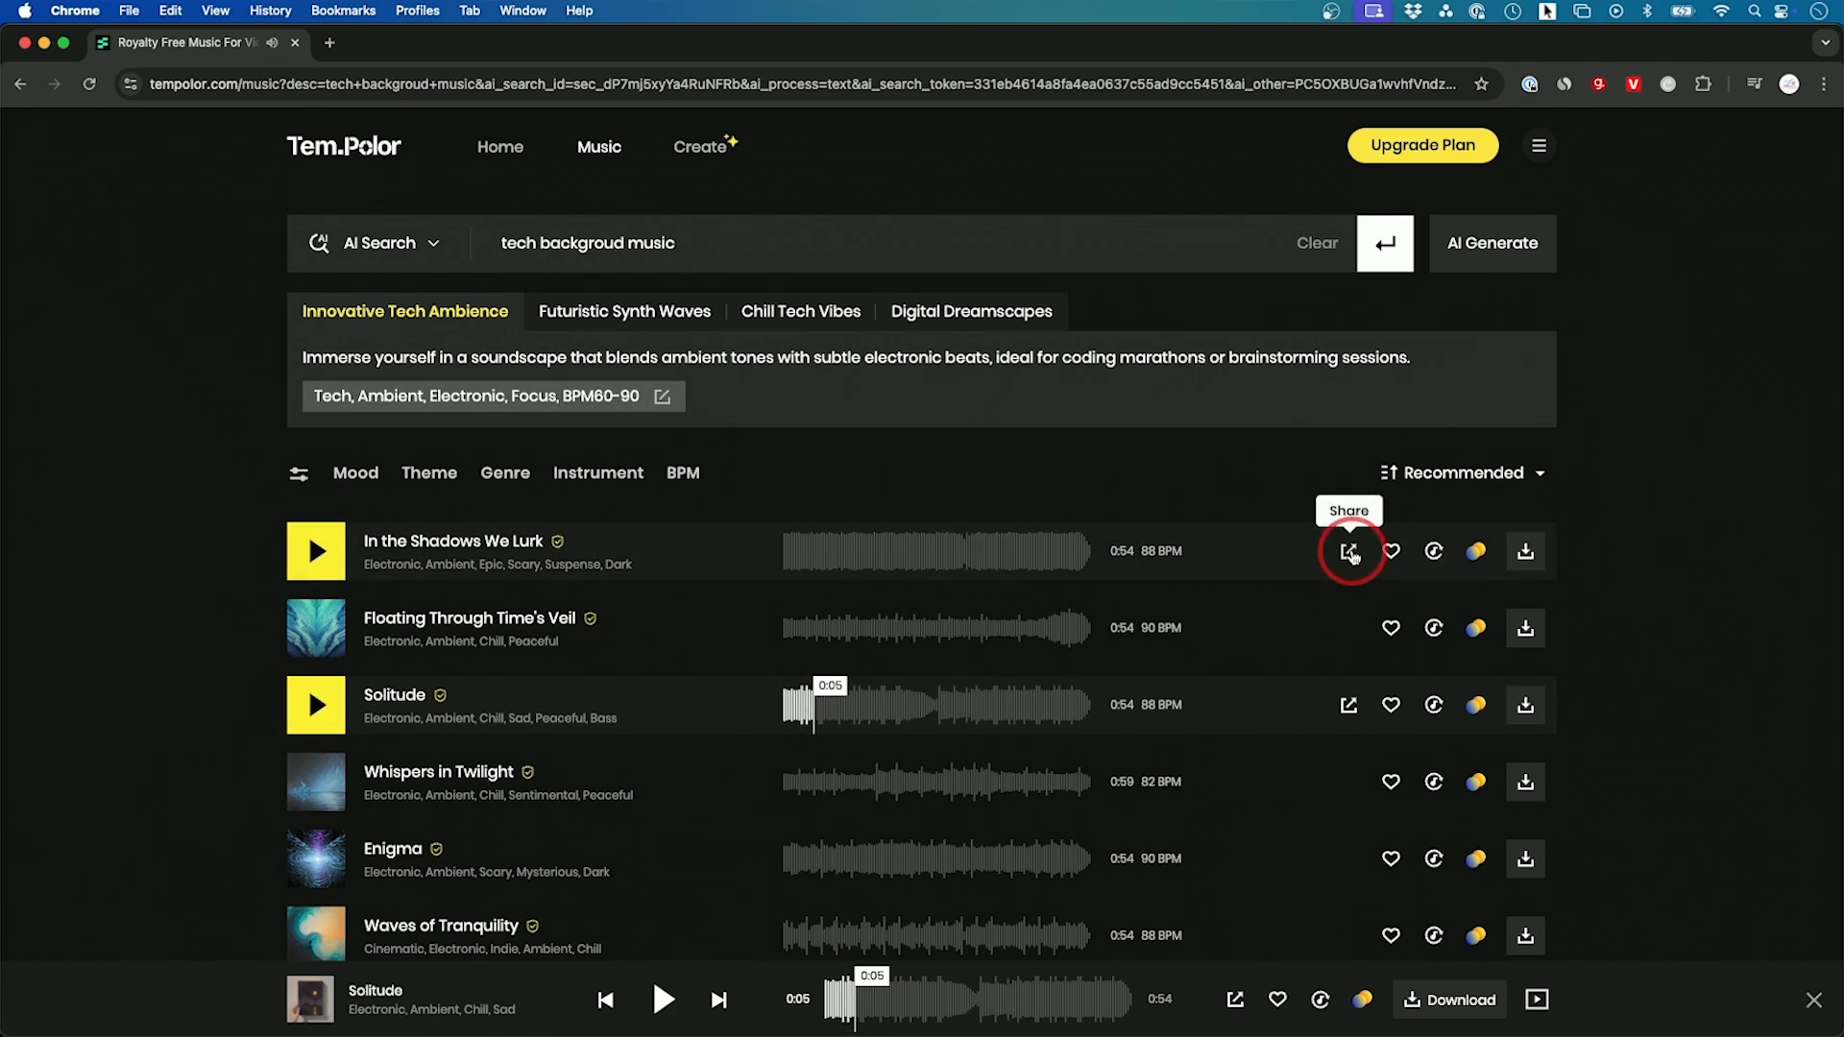
Step: Download the track In the Shadows We Lurk as an MP3
left_click(1527, 553)
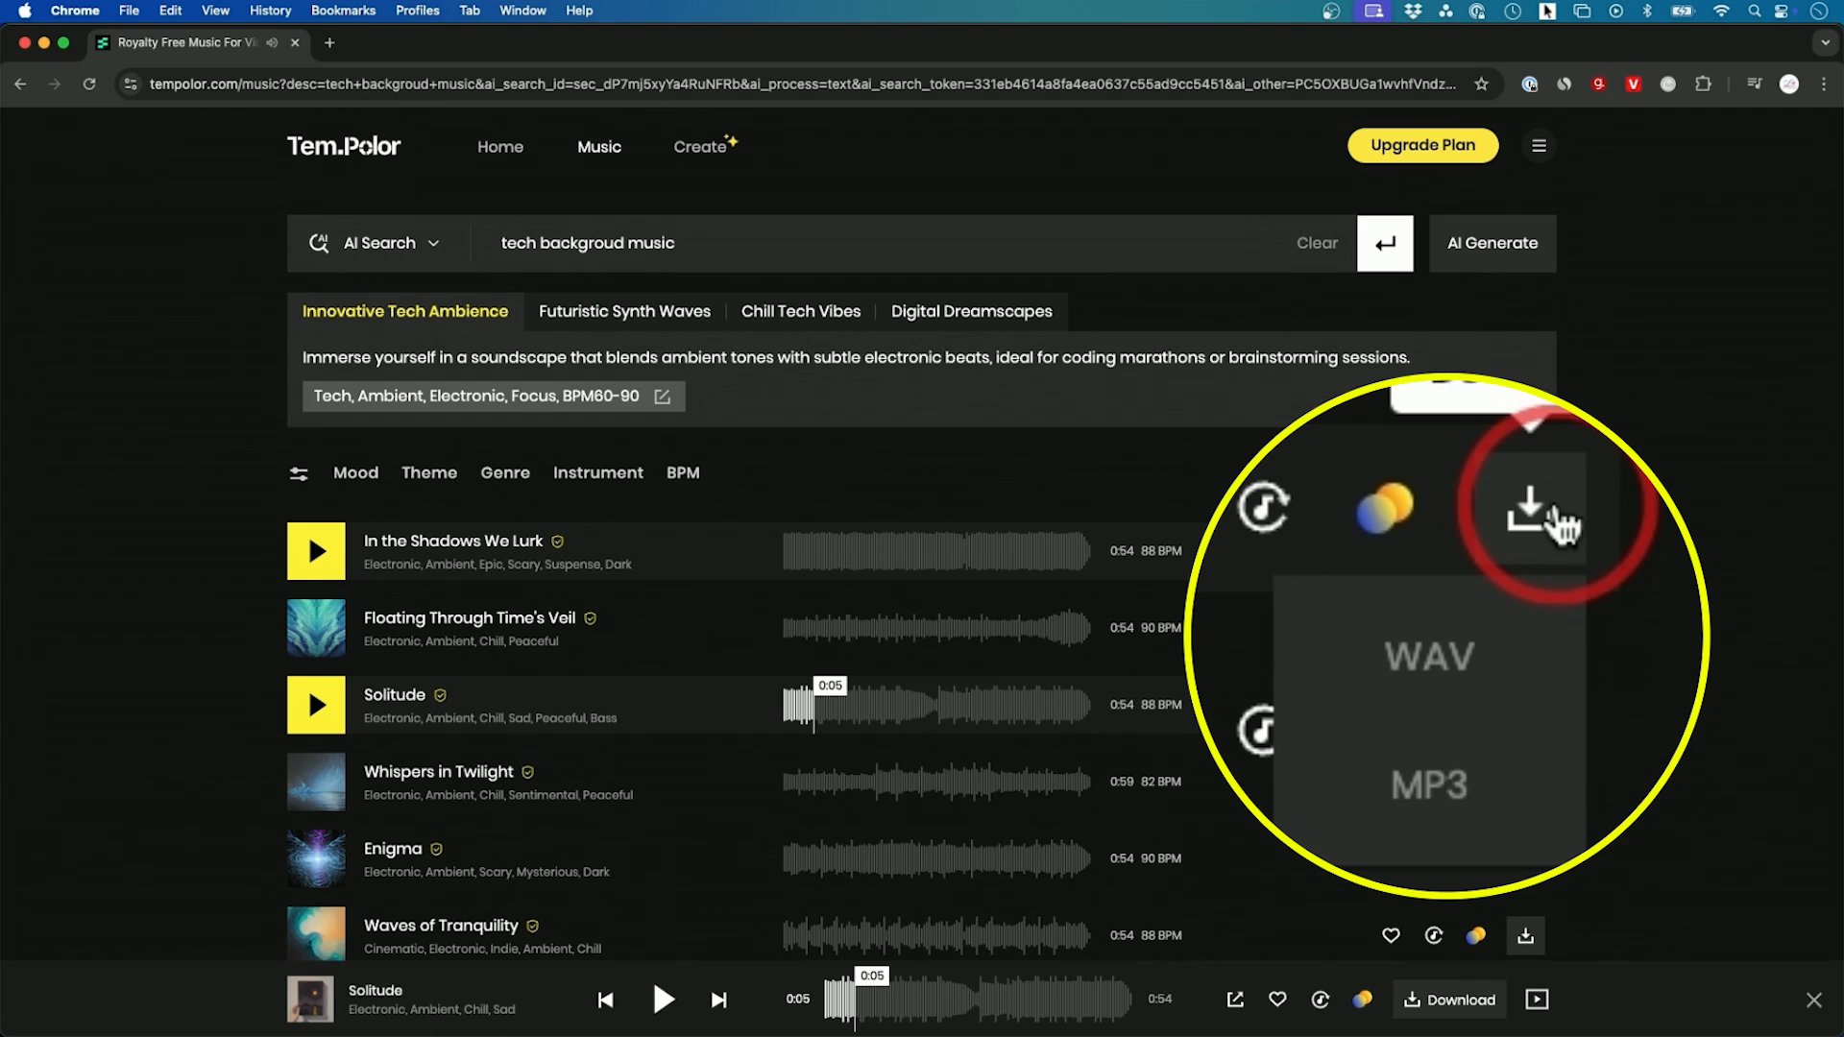
left_click(1501, 669)
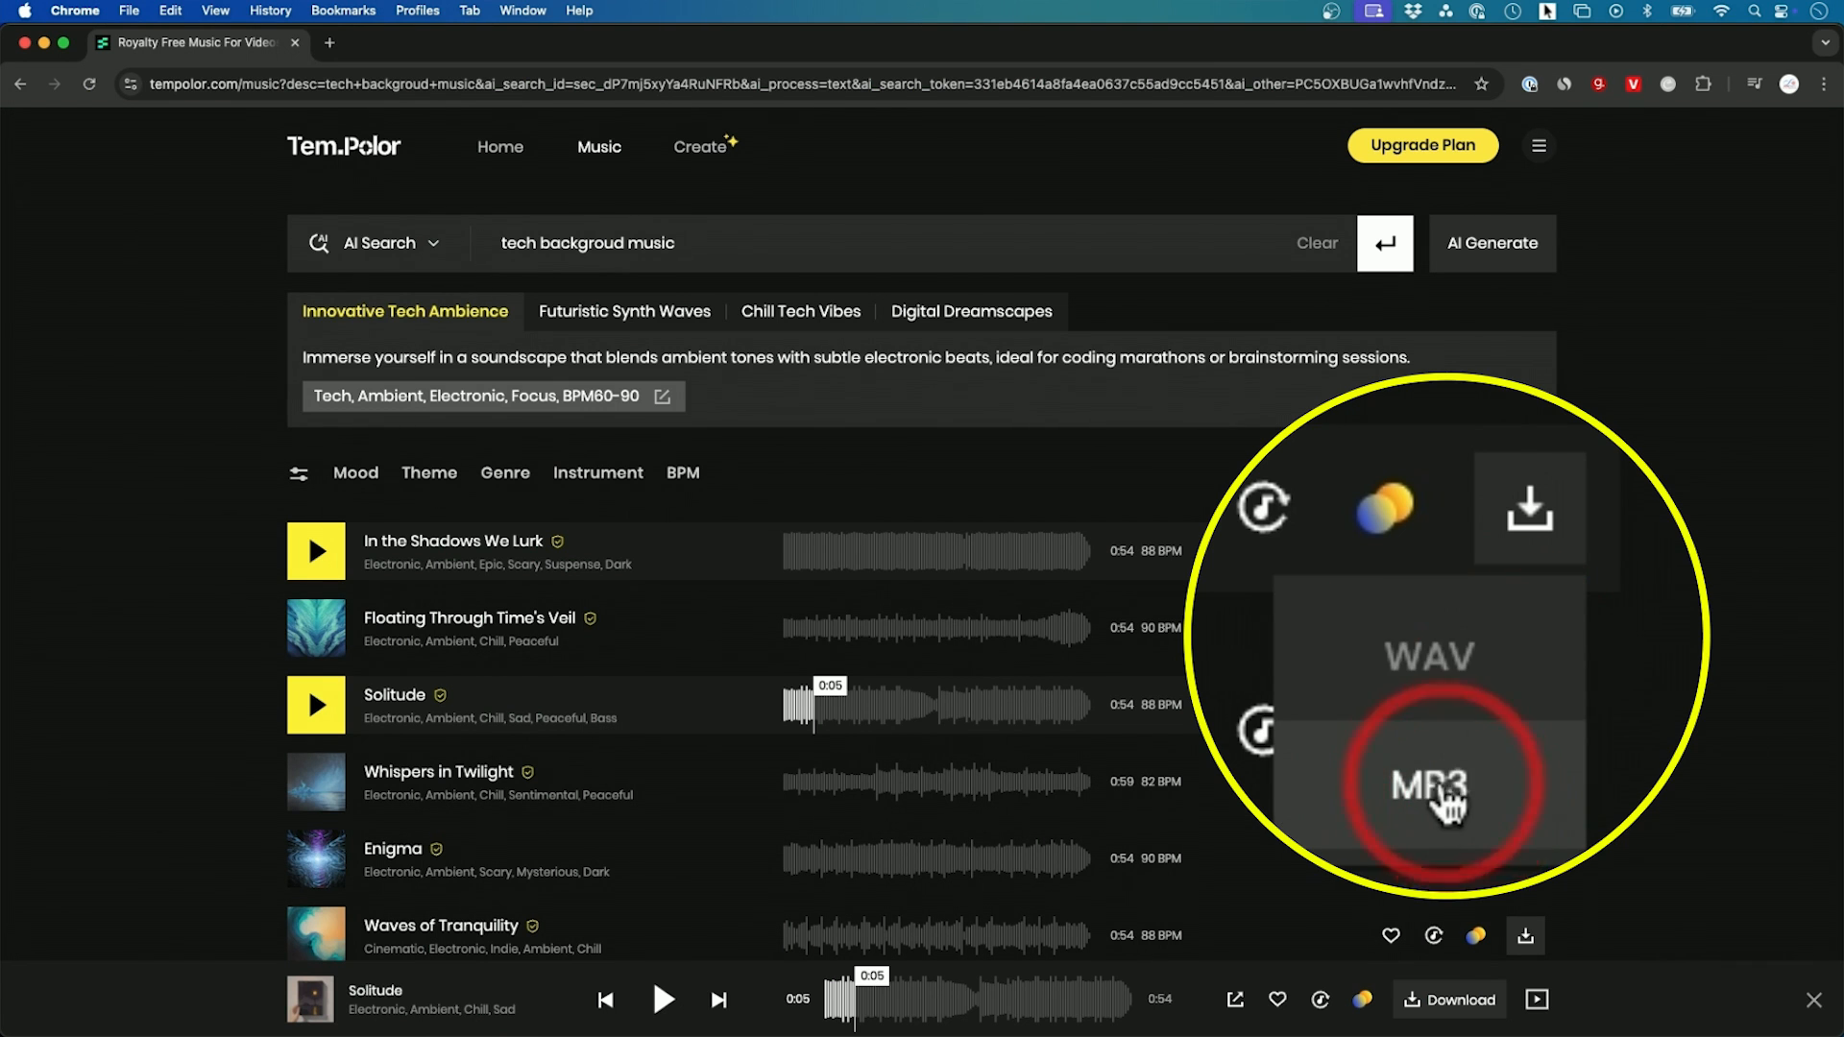
left_click(1497, 645)
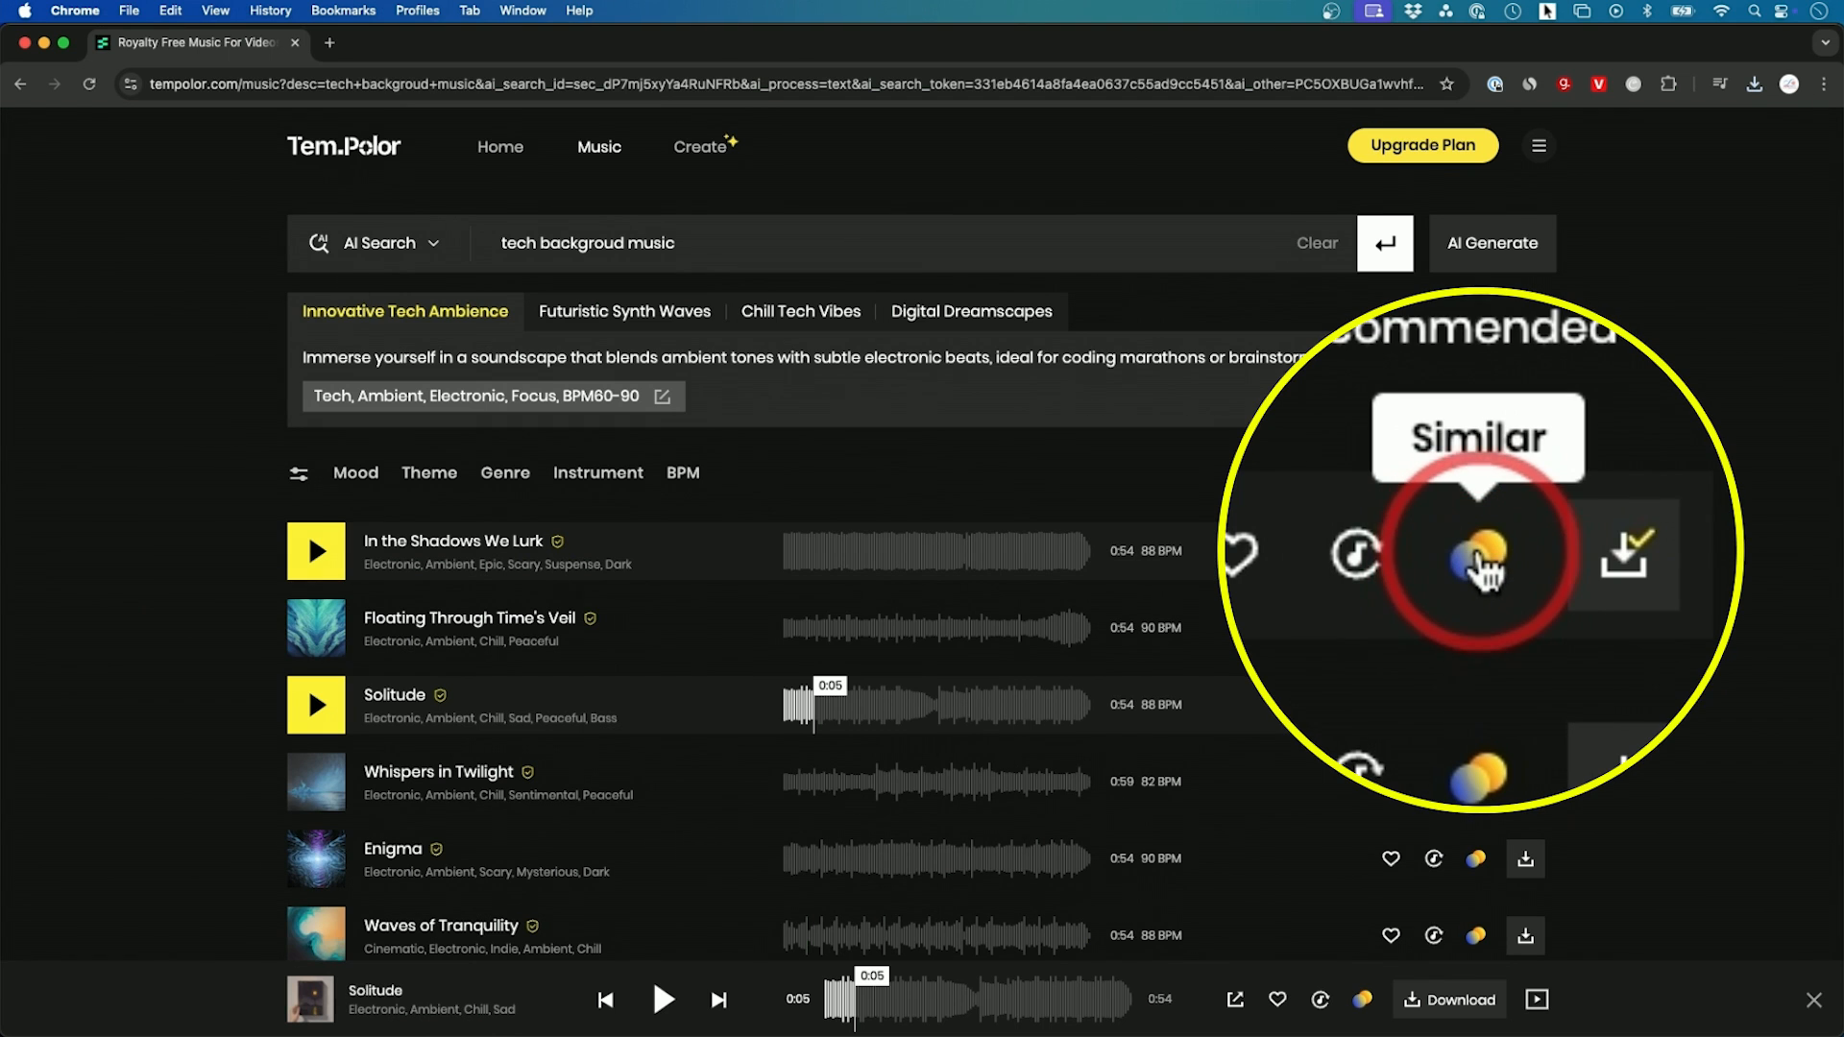
Step: List tracks similar to In the Shadows We Lurk and preview Drifting Through Neon Nights and Gentle Waves
left_click(1476, 552)
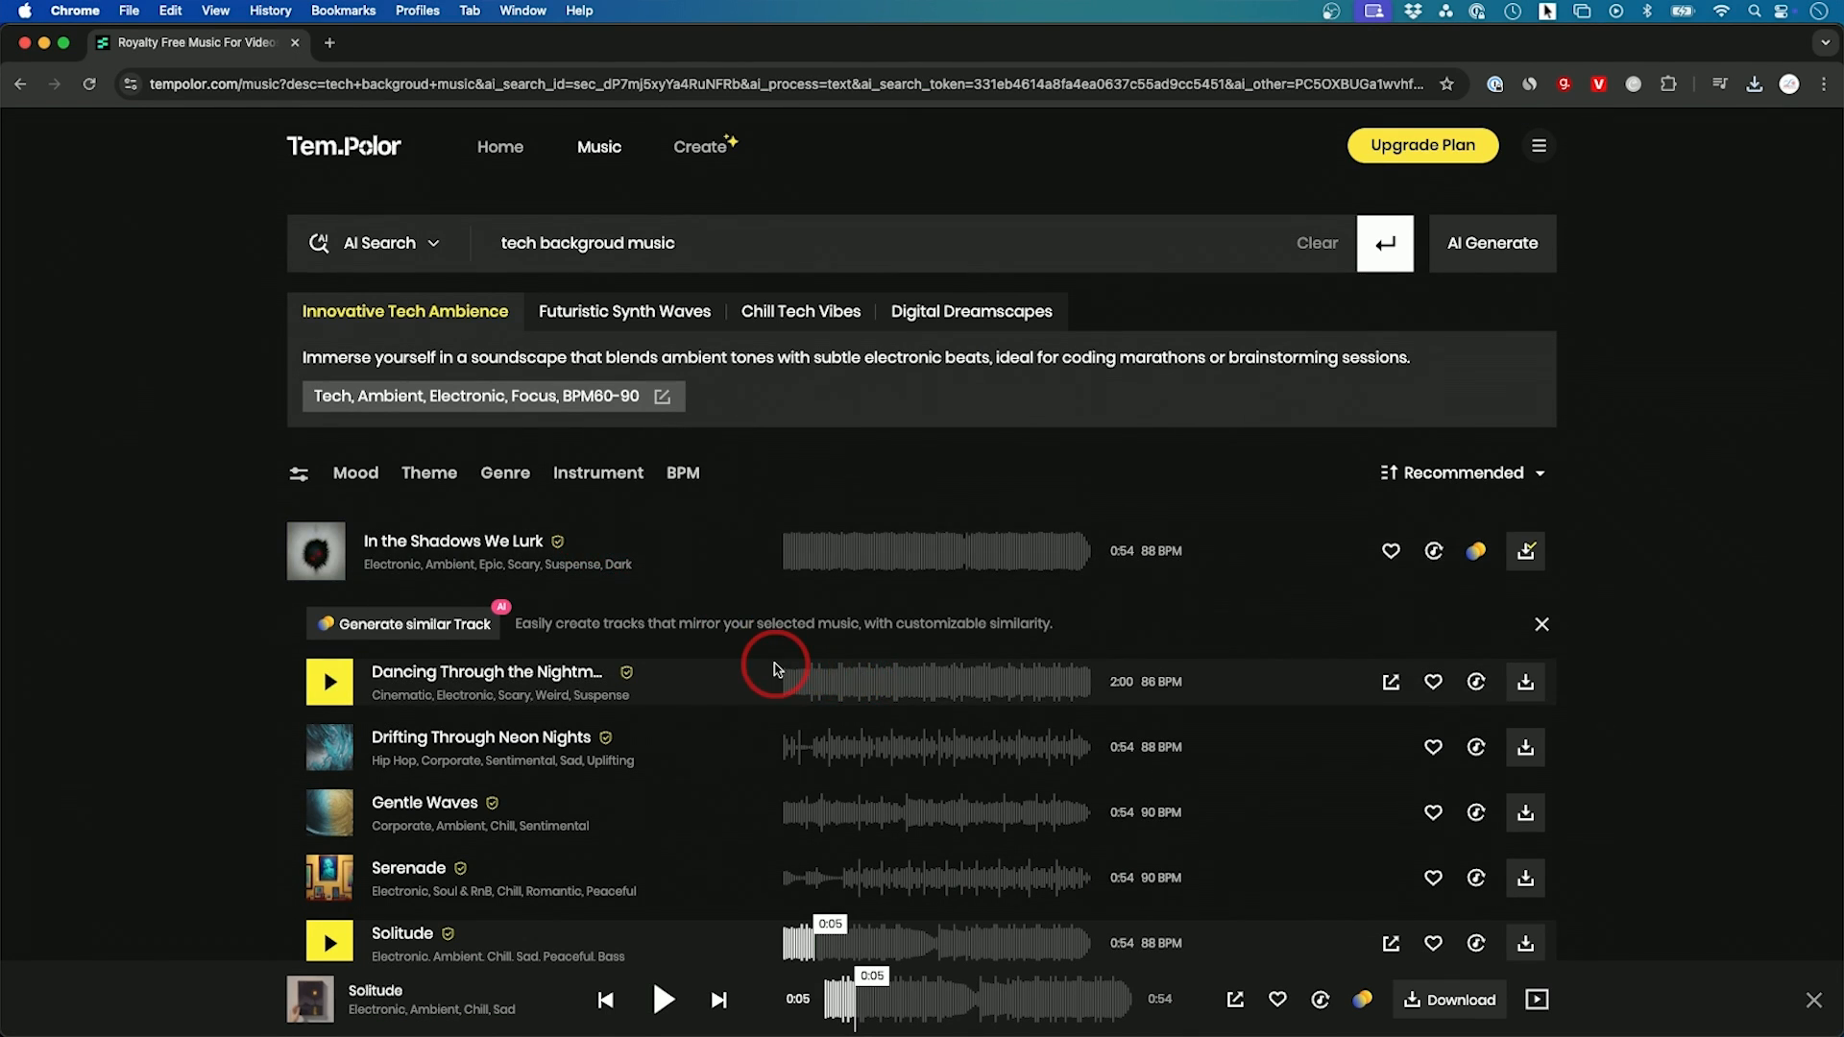
scroll(1152, 566, "down", 1)
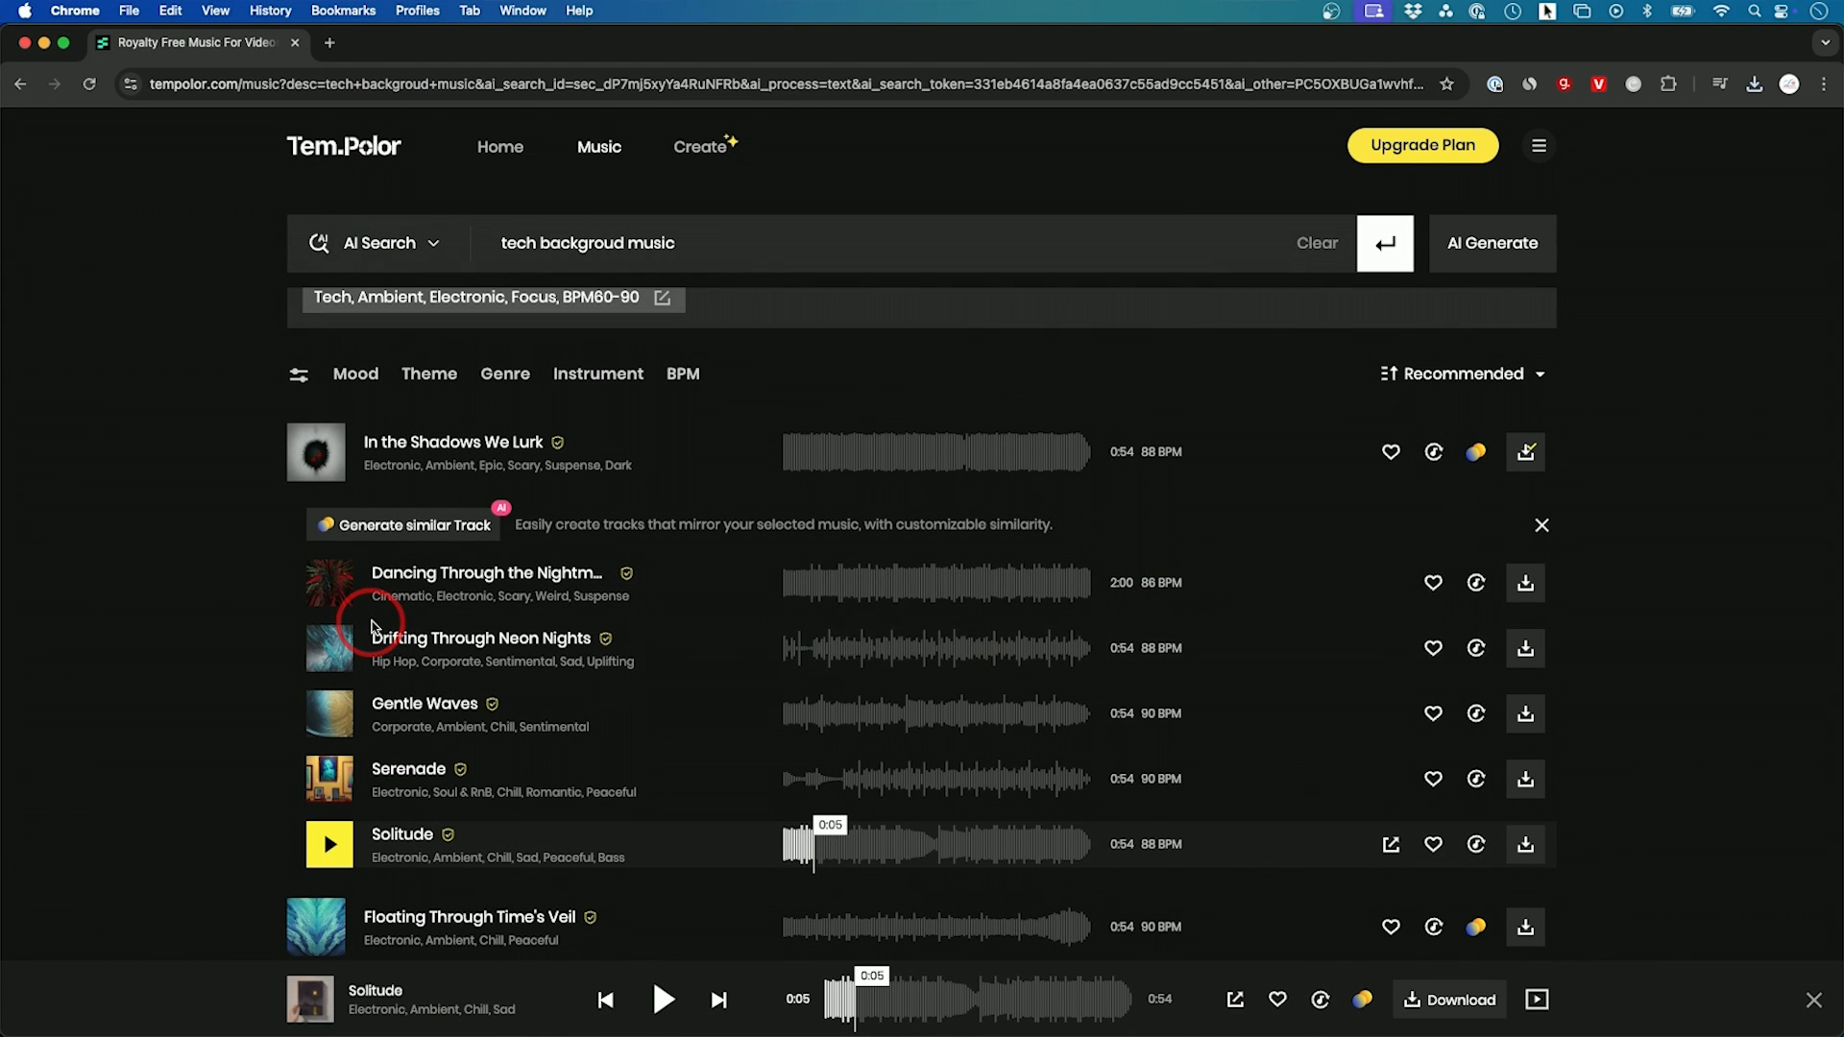
mouse_move(331, 588)
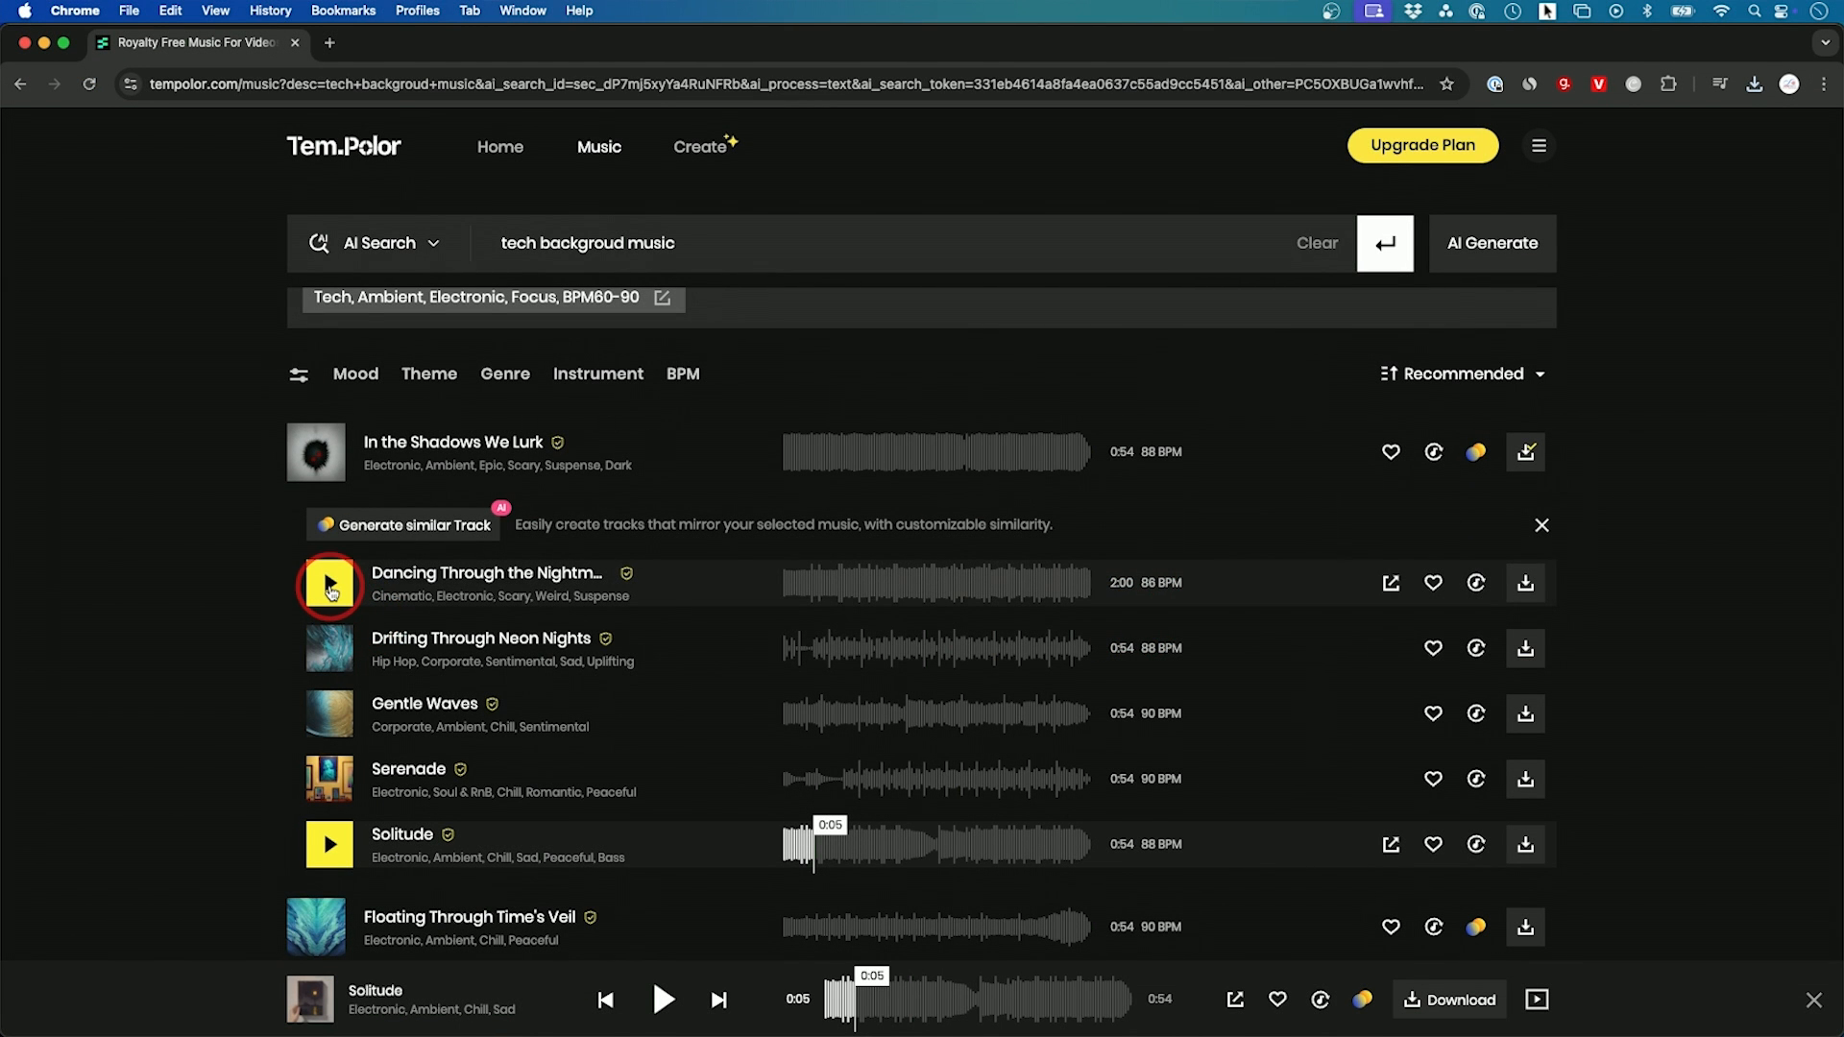
left_click(329, 648)
left_click(330, 712)
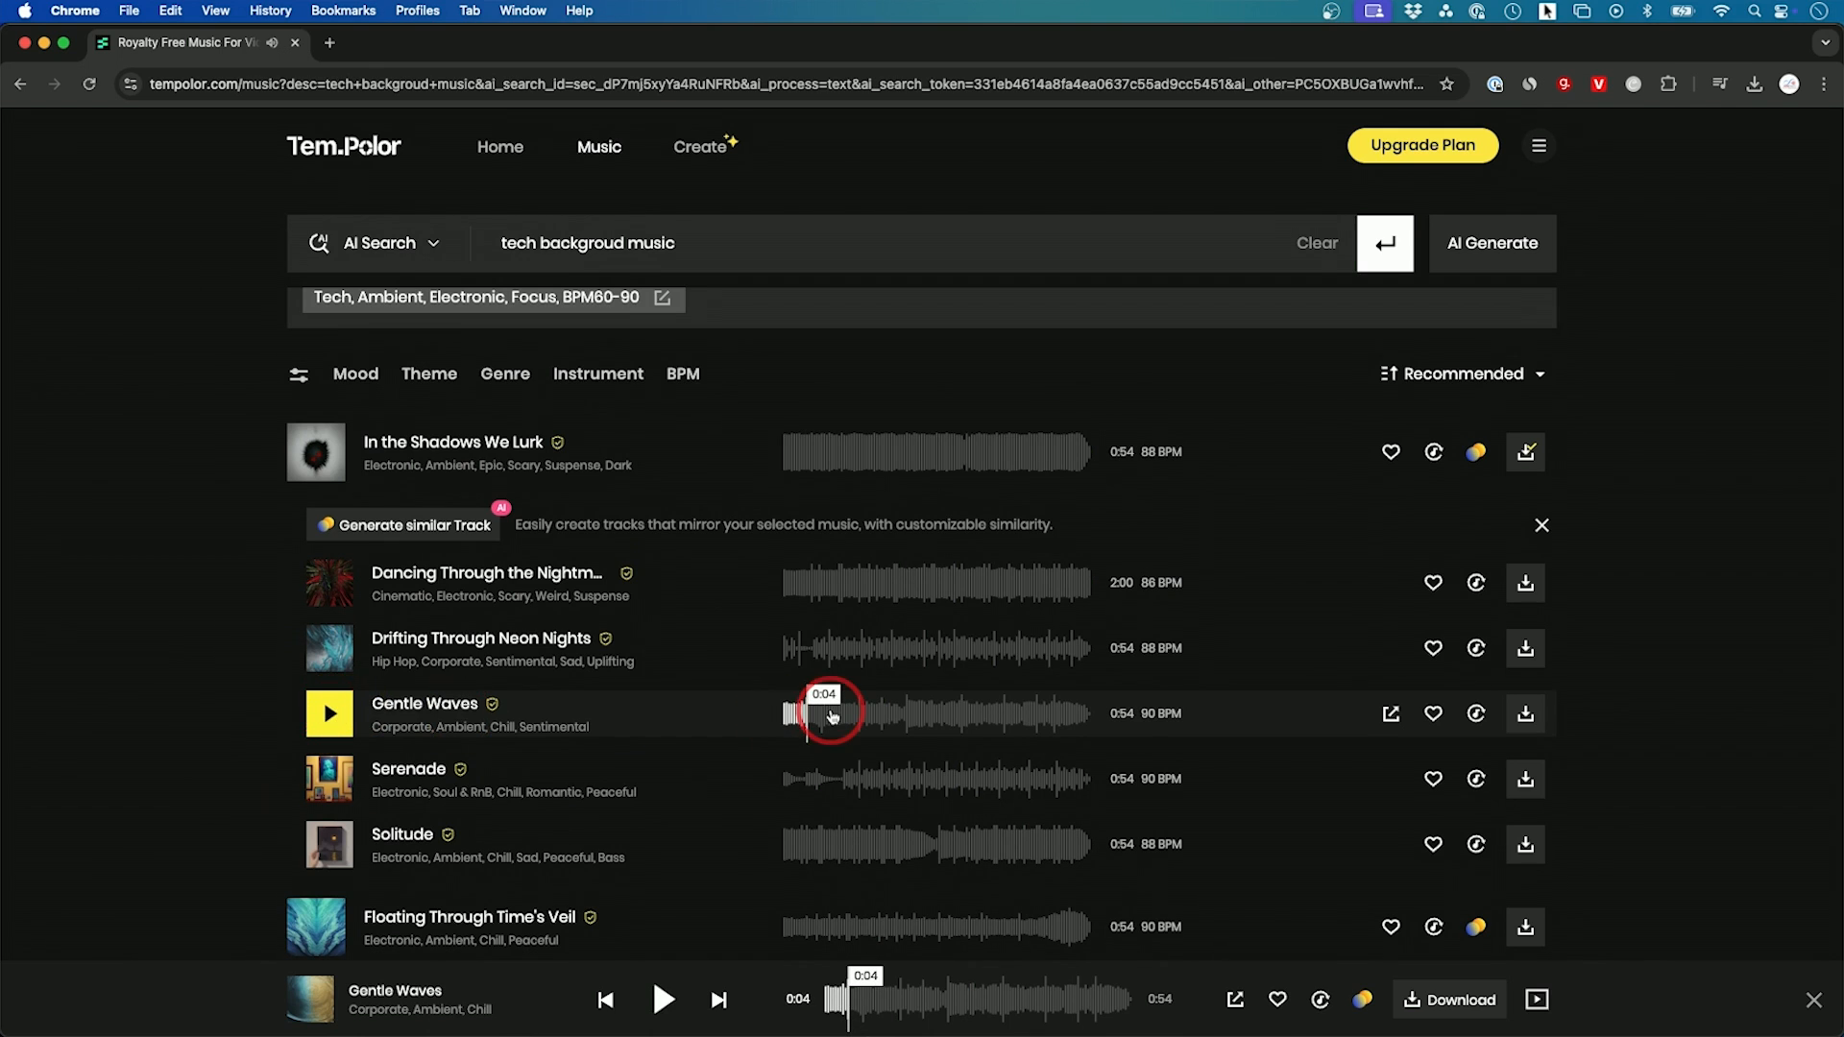
Step: Regenerate the Gentle Waves track with the BPM set to 80
mouse_move(625, 459)
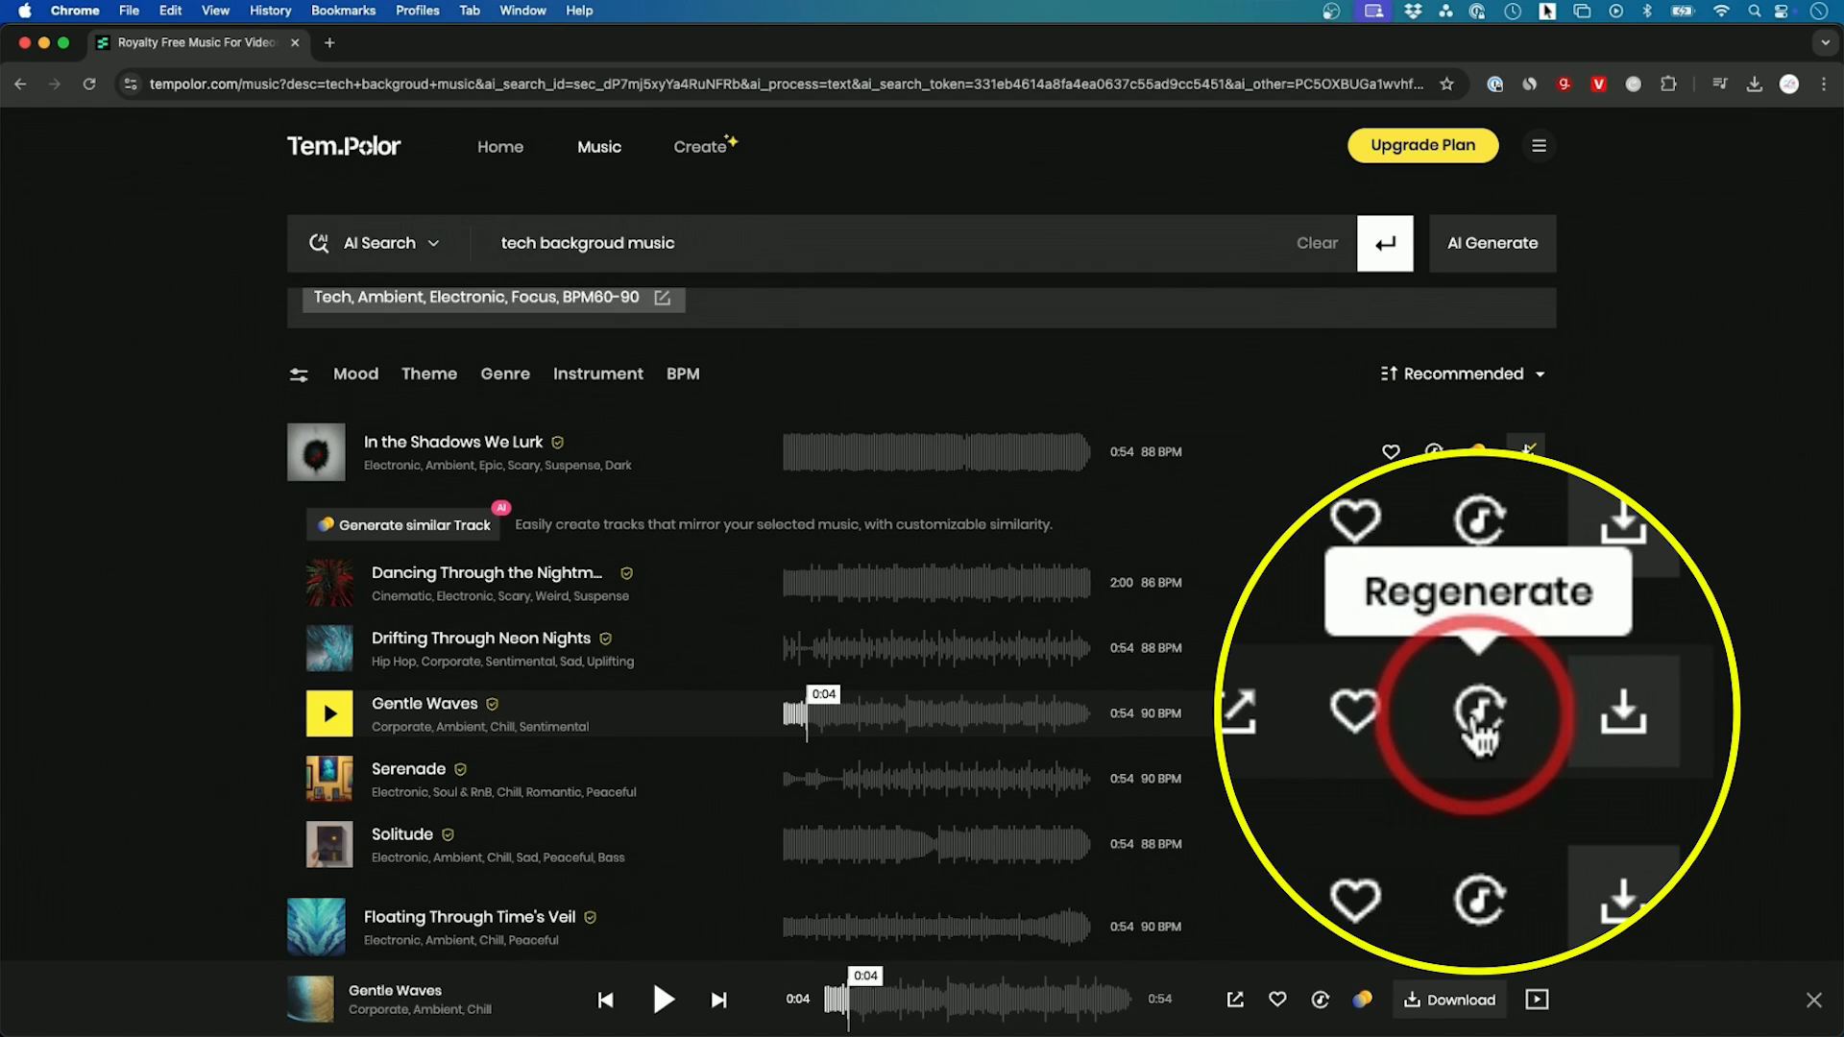
left_click(1476, 715)
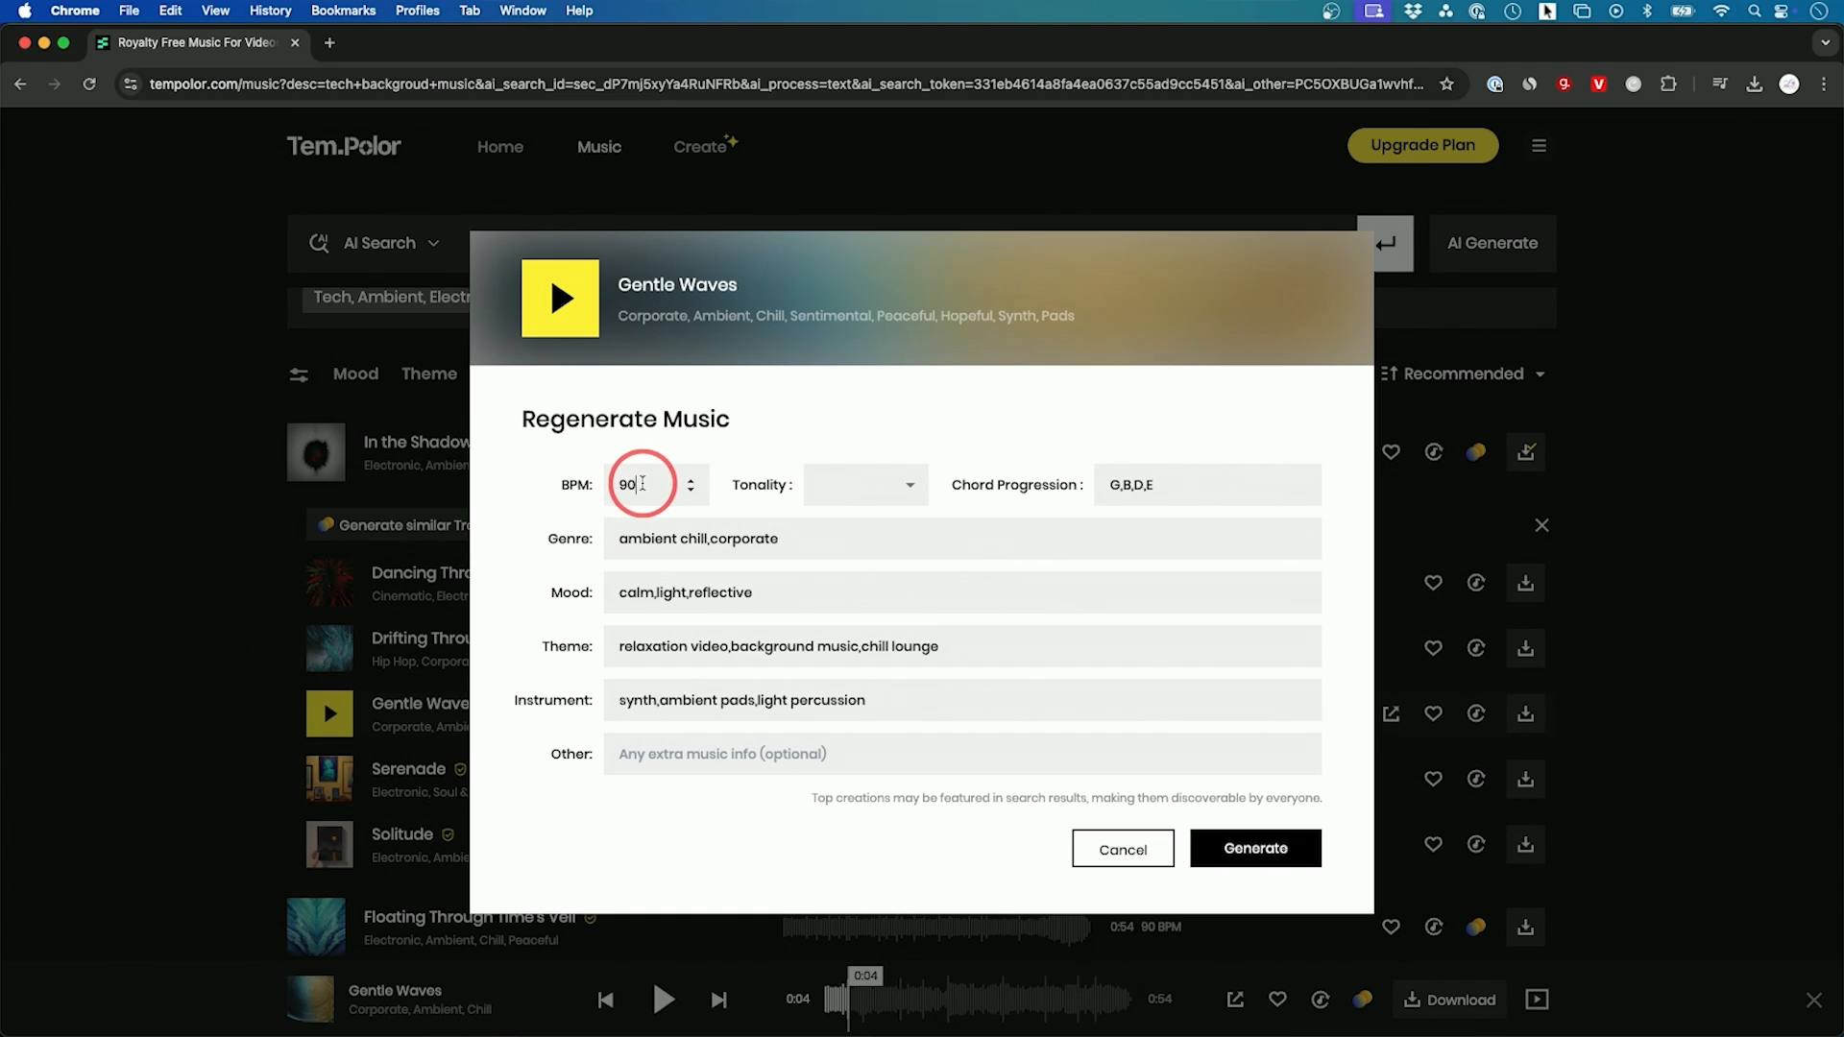
left_click_drag(646, 483, 598, 488)
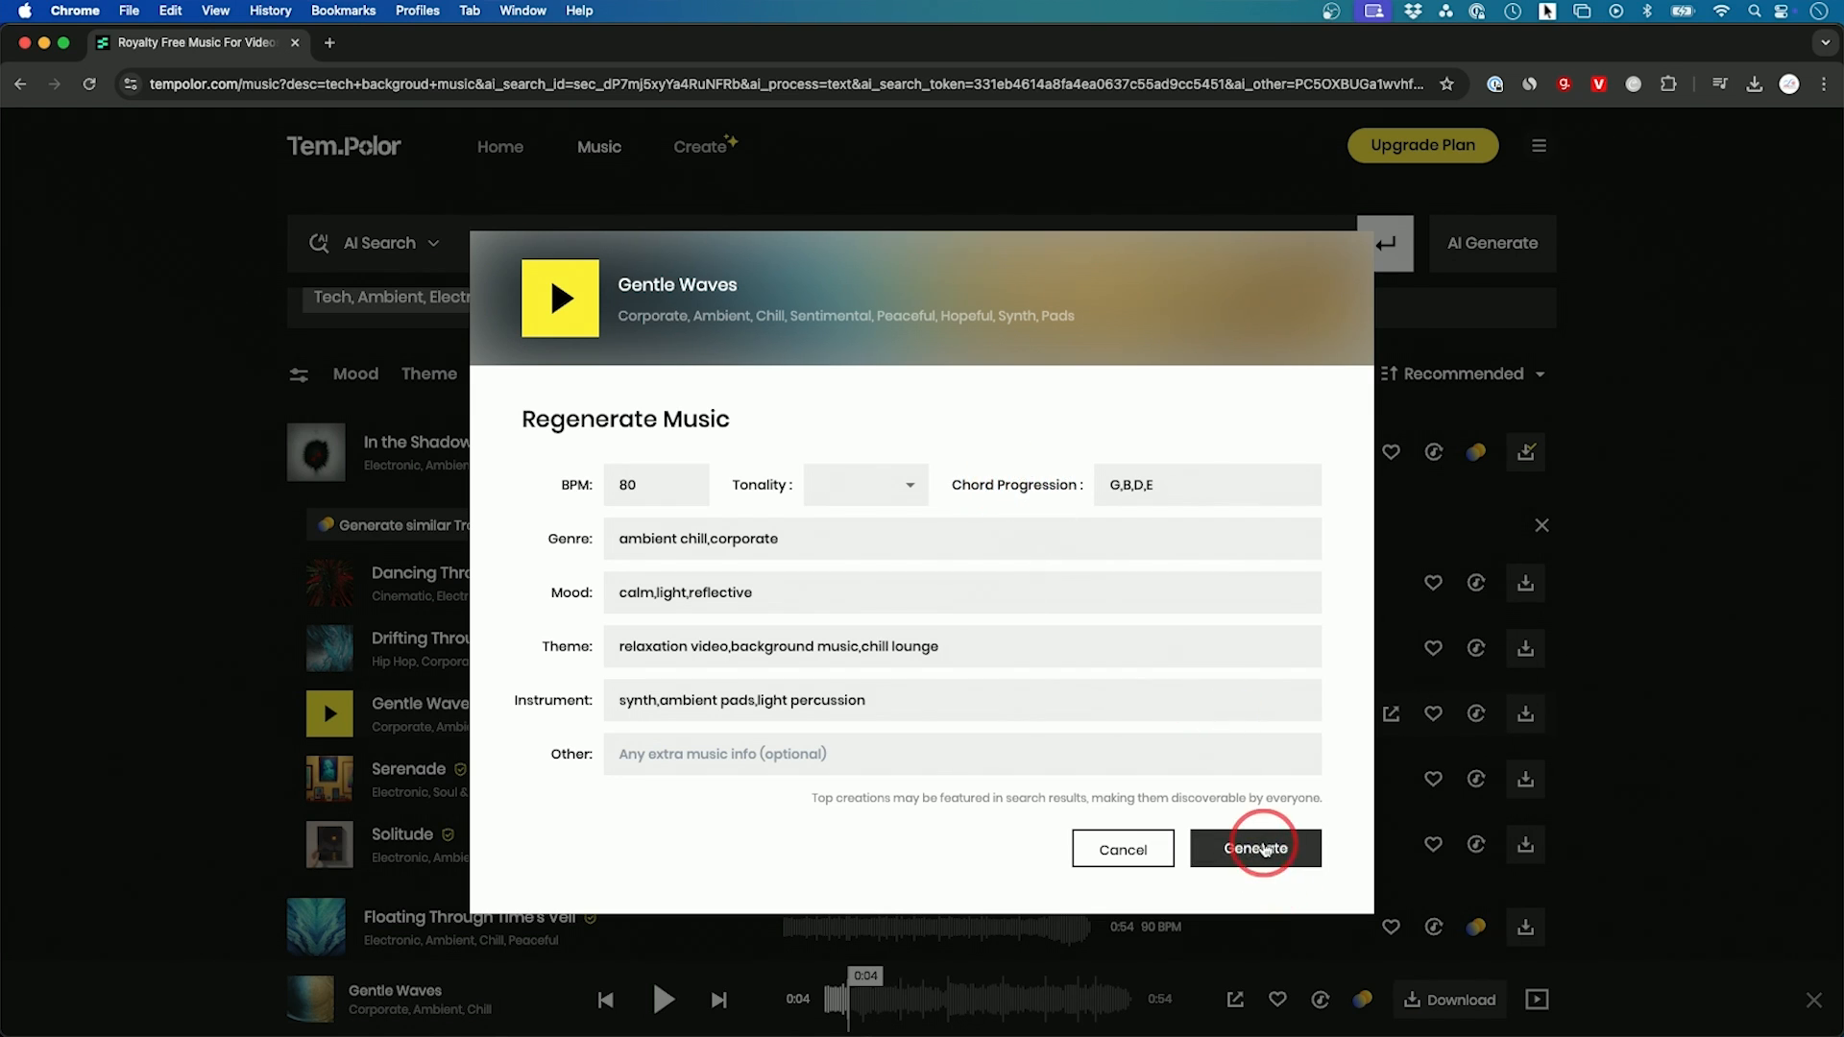
Step: Open the Create page and preview Gentle Waves Remix2
left_click(723, 163)
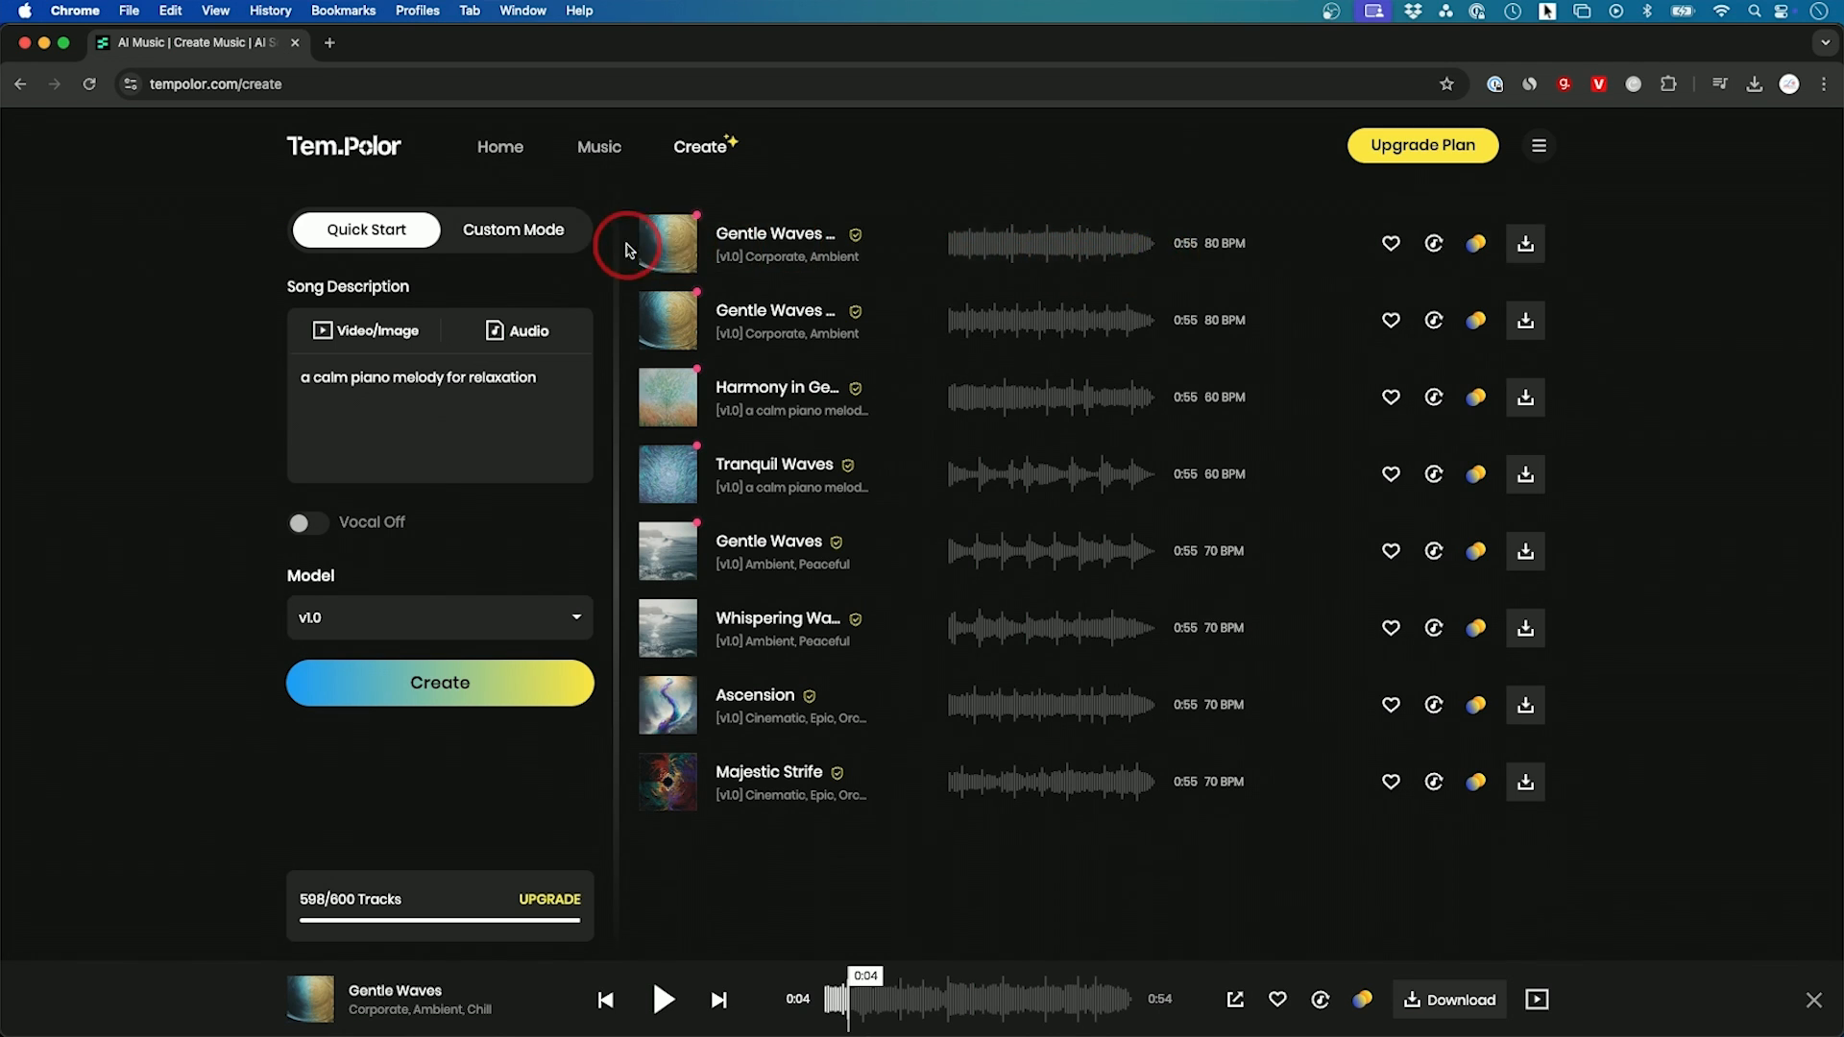
left_click(670, 247)
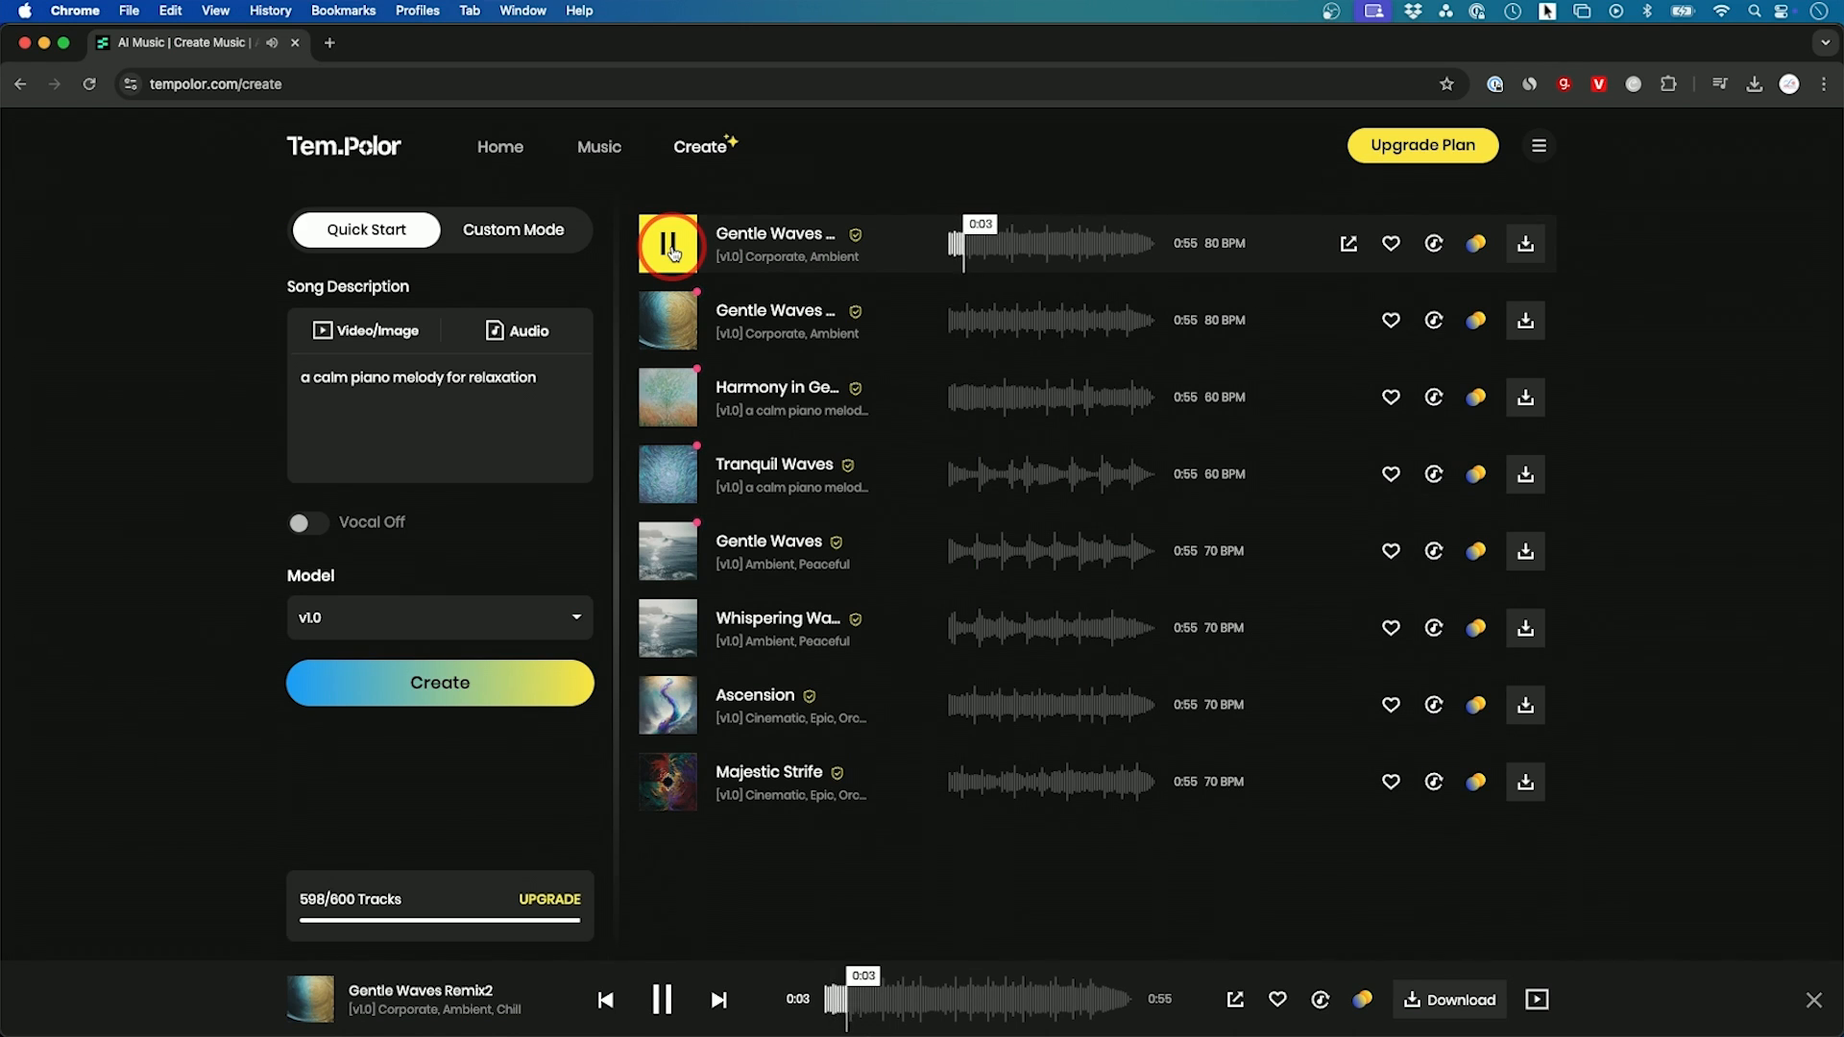
left_click(672, 252)
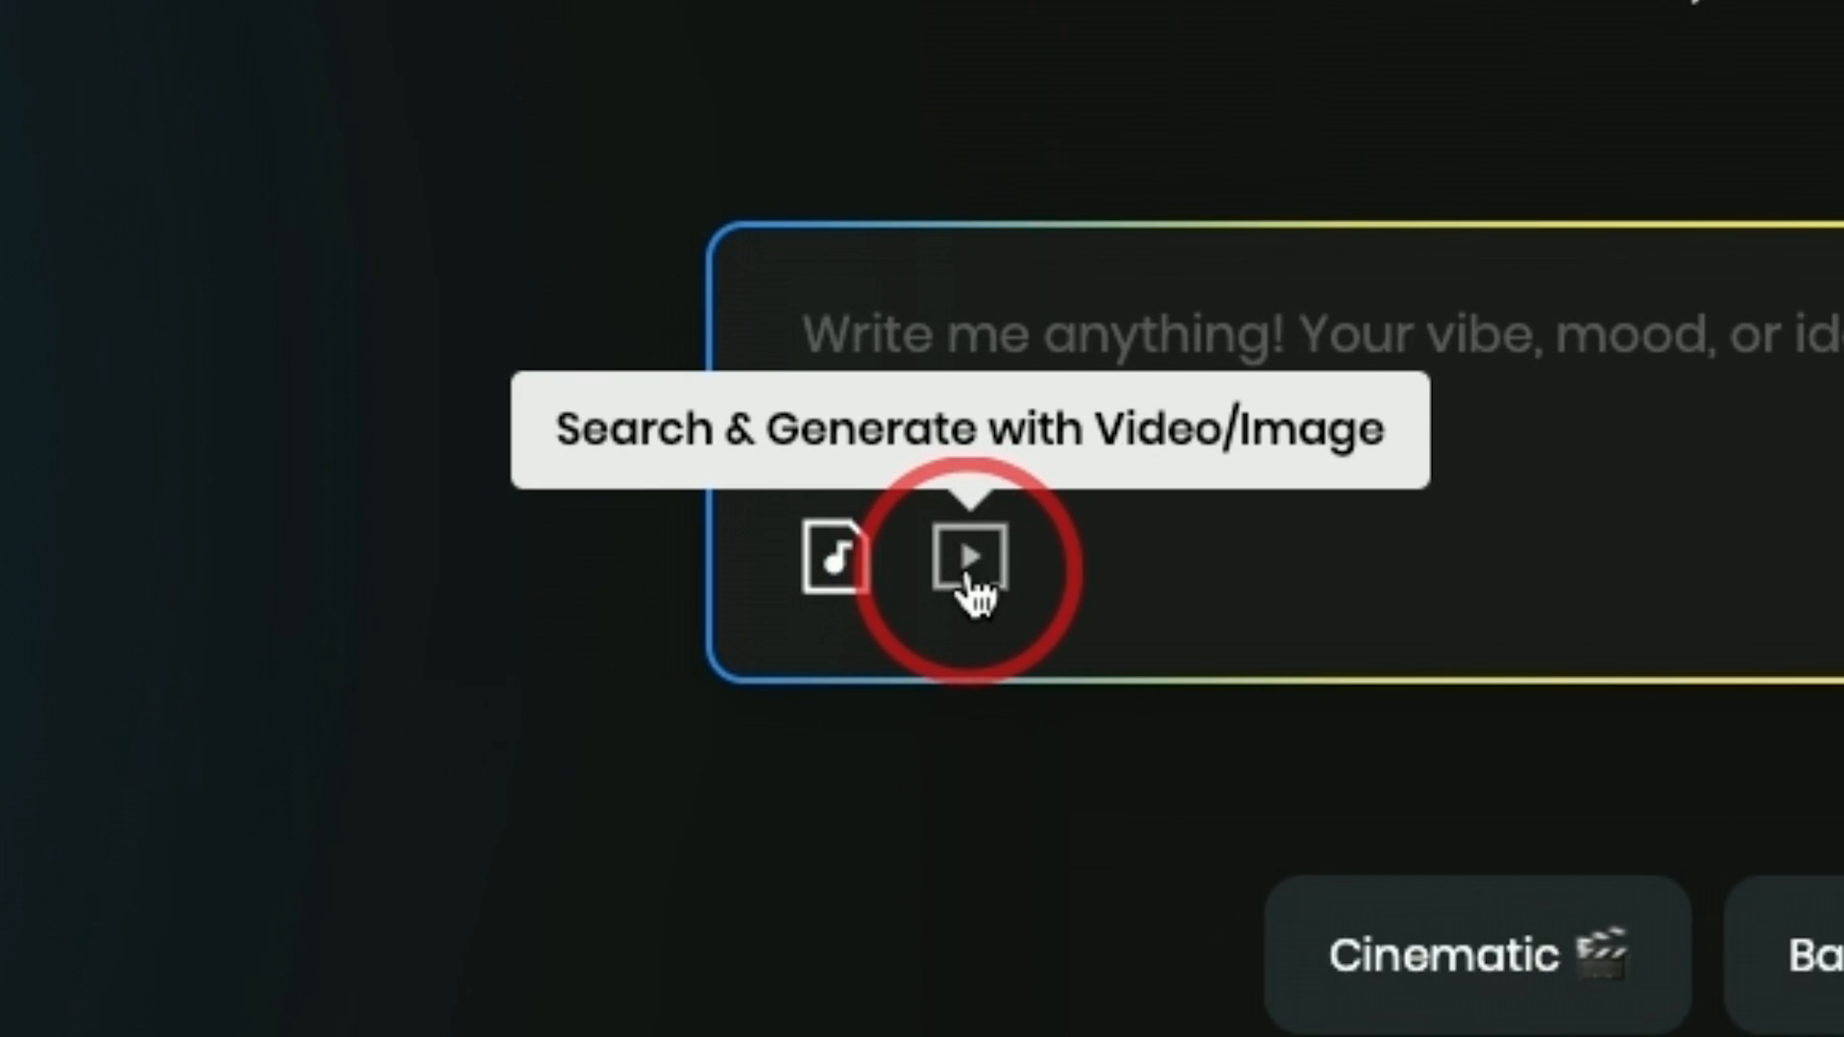
Step: Upload the snowy train video from the home page and request music recommendations based on its current frame
left_click(970, 577)
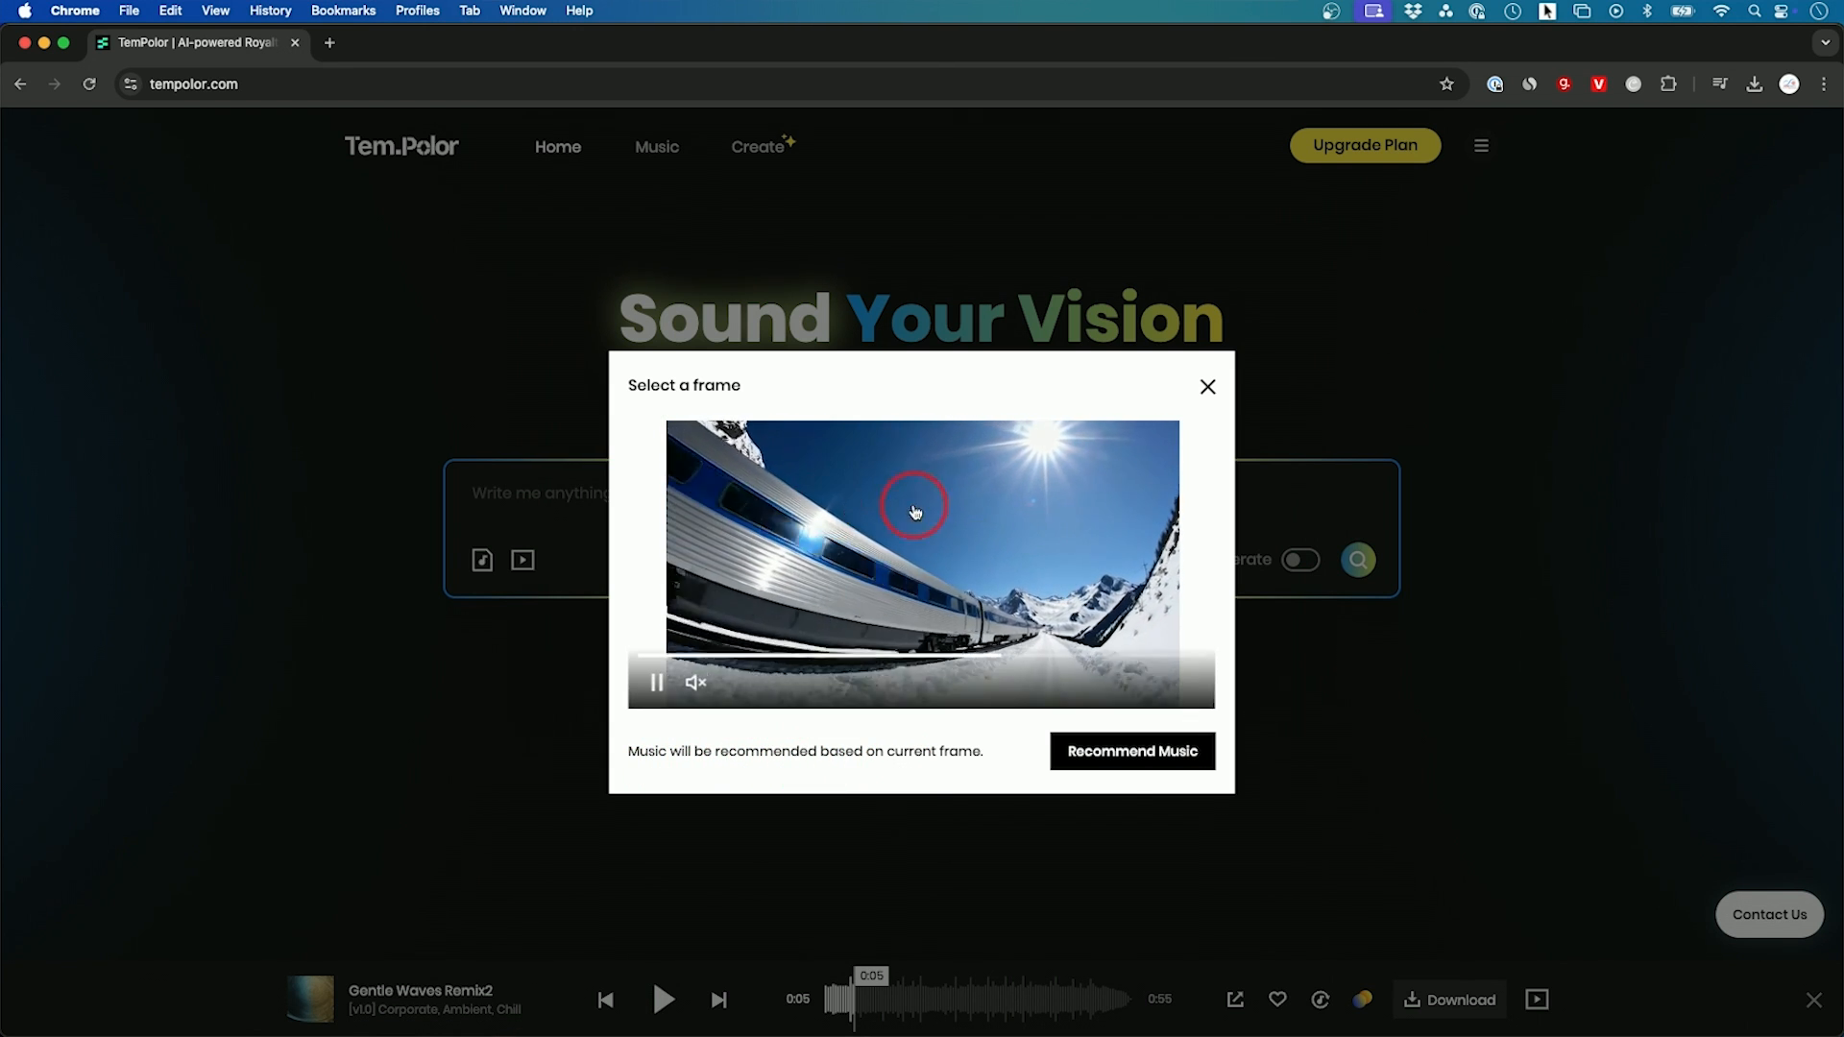
left_click(1131, 754)
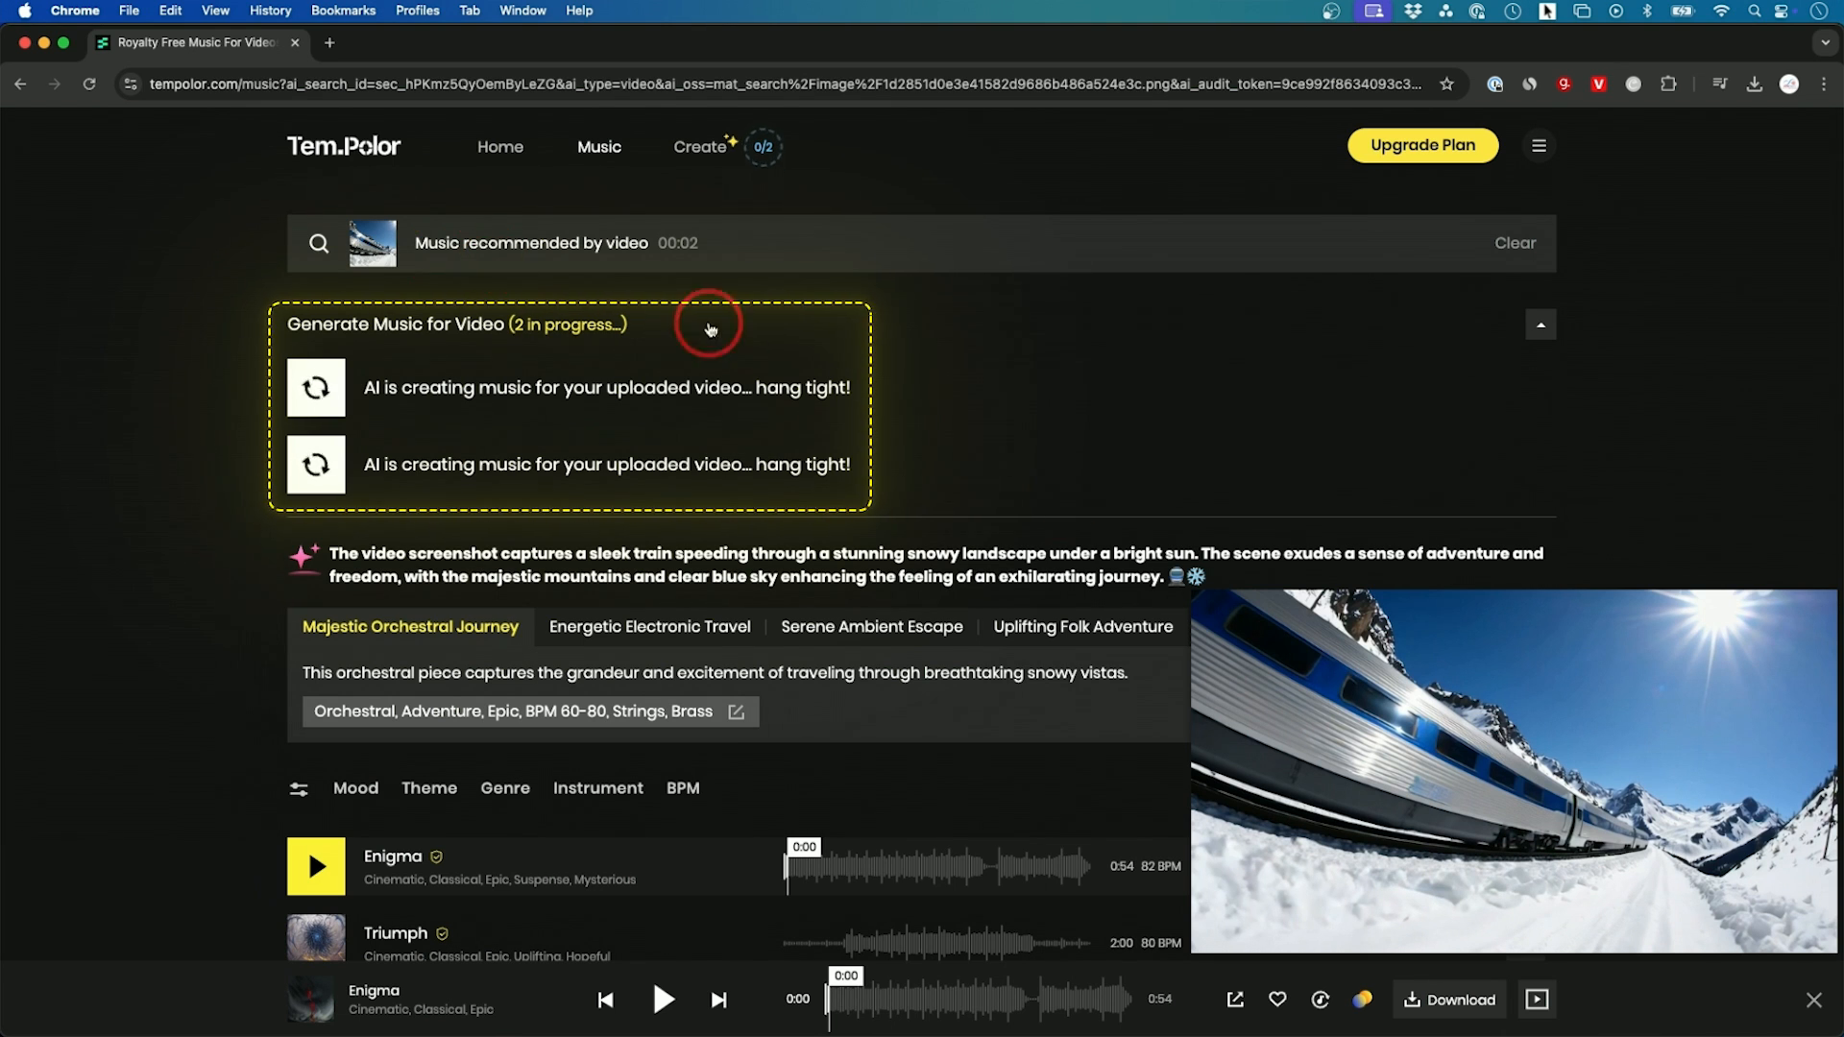
Step: Browse the tracks recommended for the train video and preview Enigma
scroll(885, 664, "down", 2)
scroll(668, 734, "down", 1)
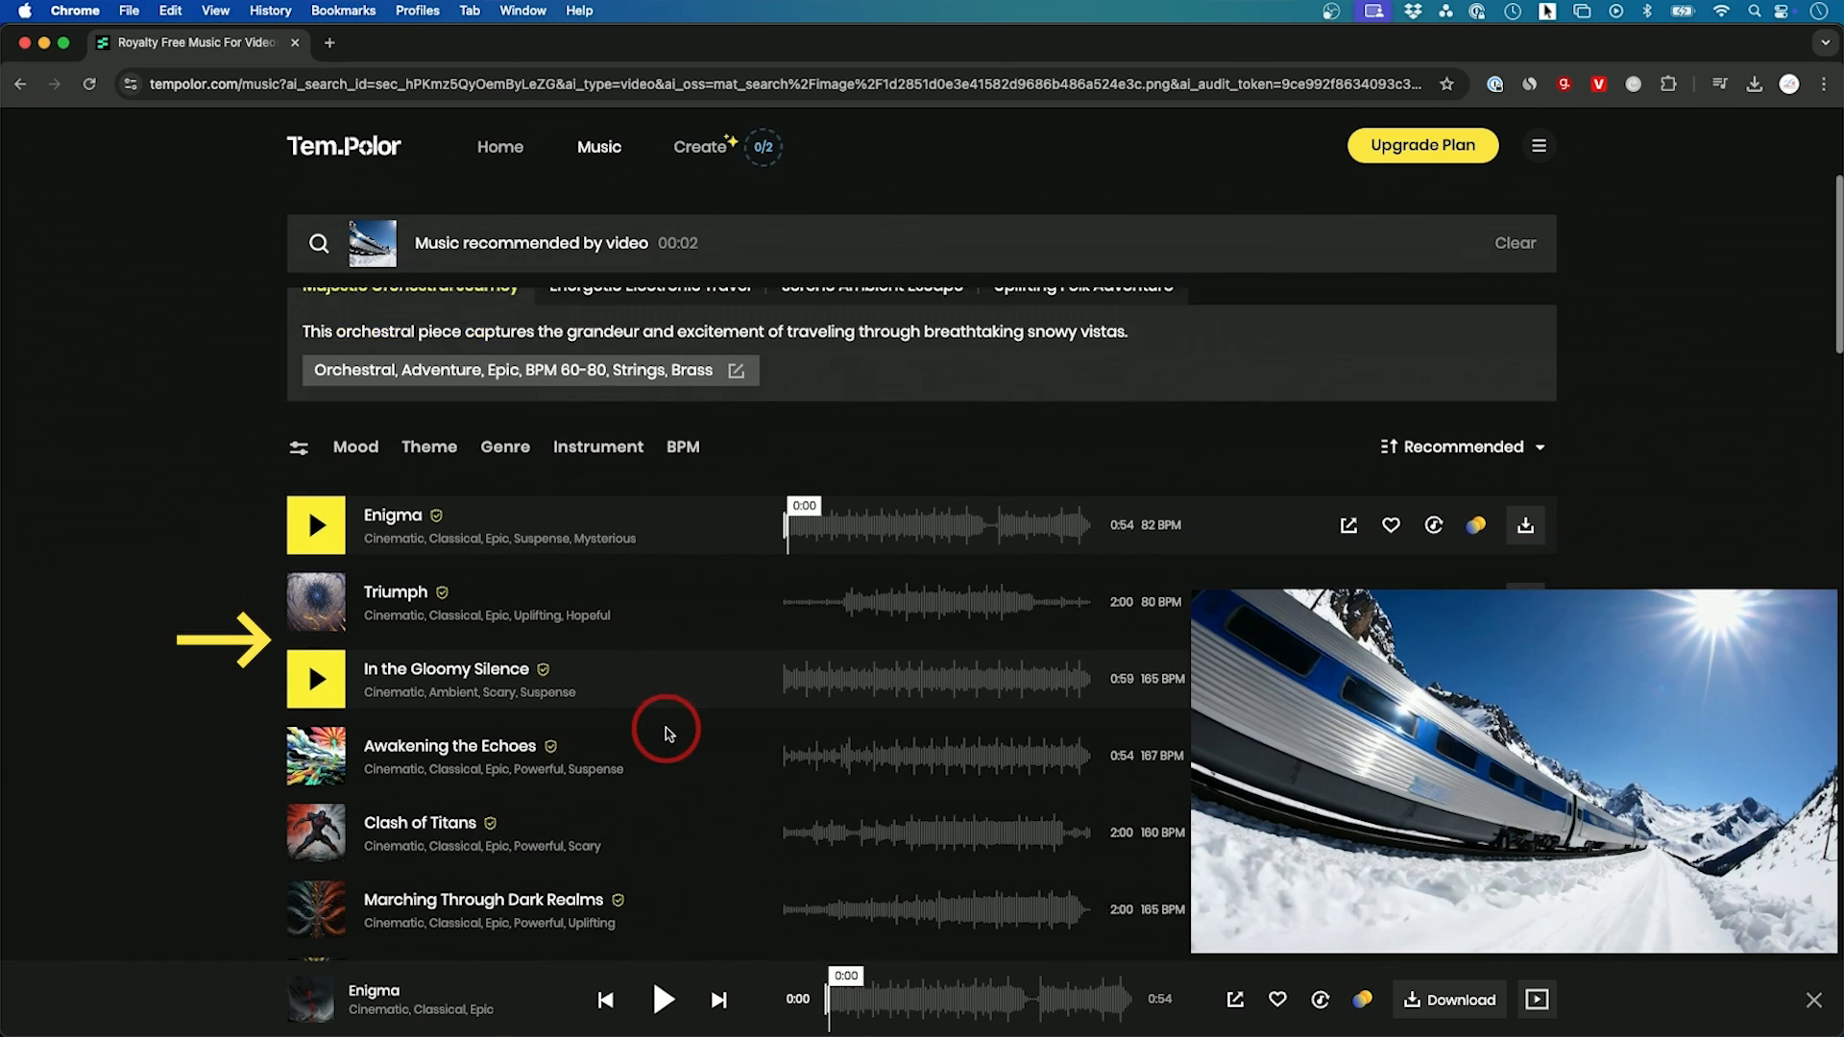
scroll(670, 734, "down", 1)
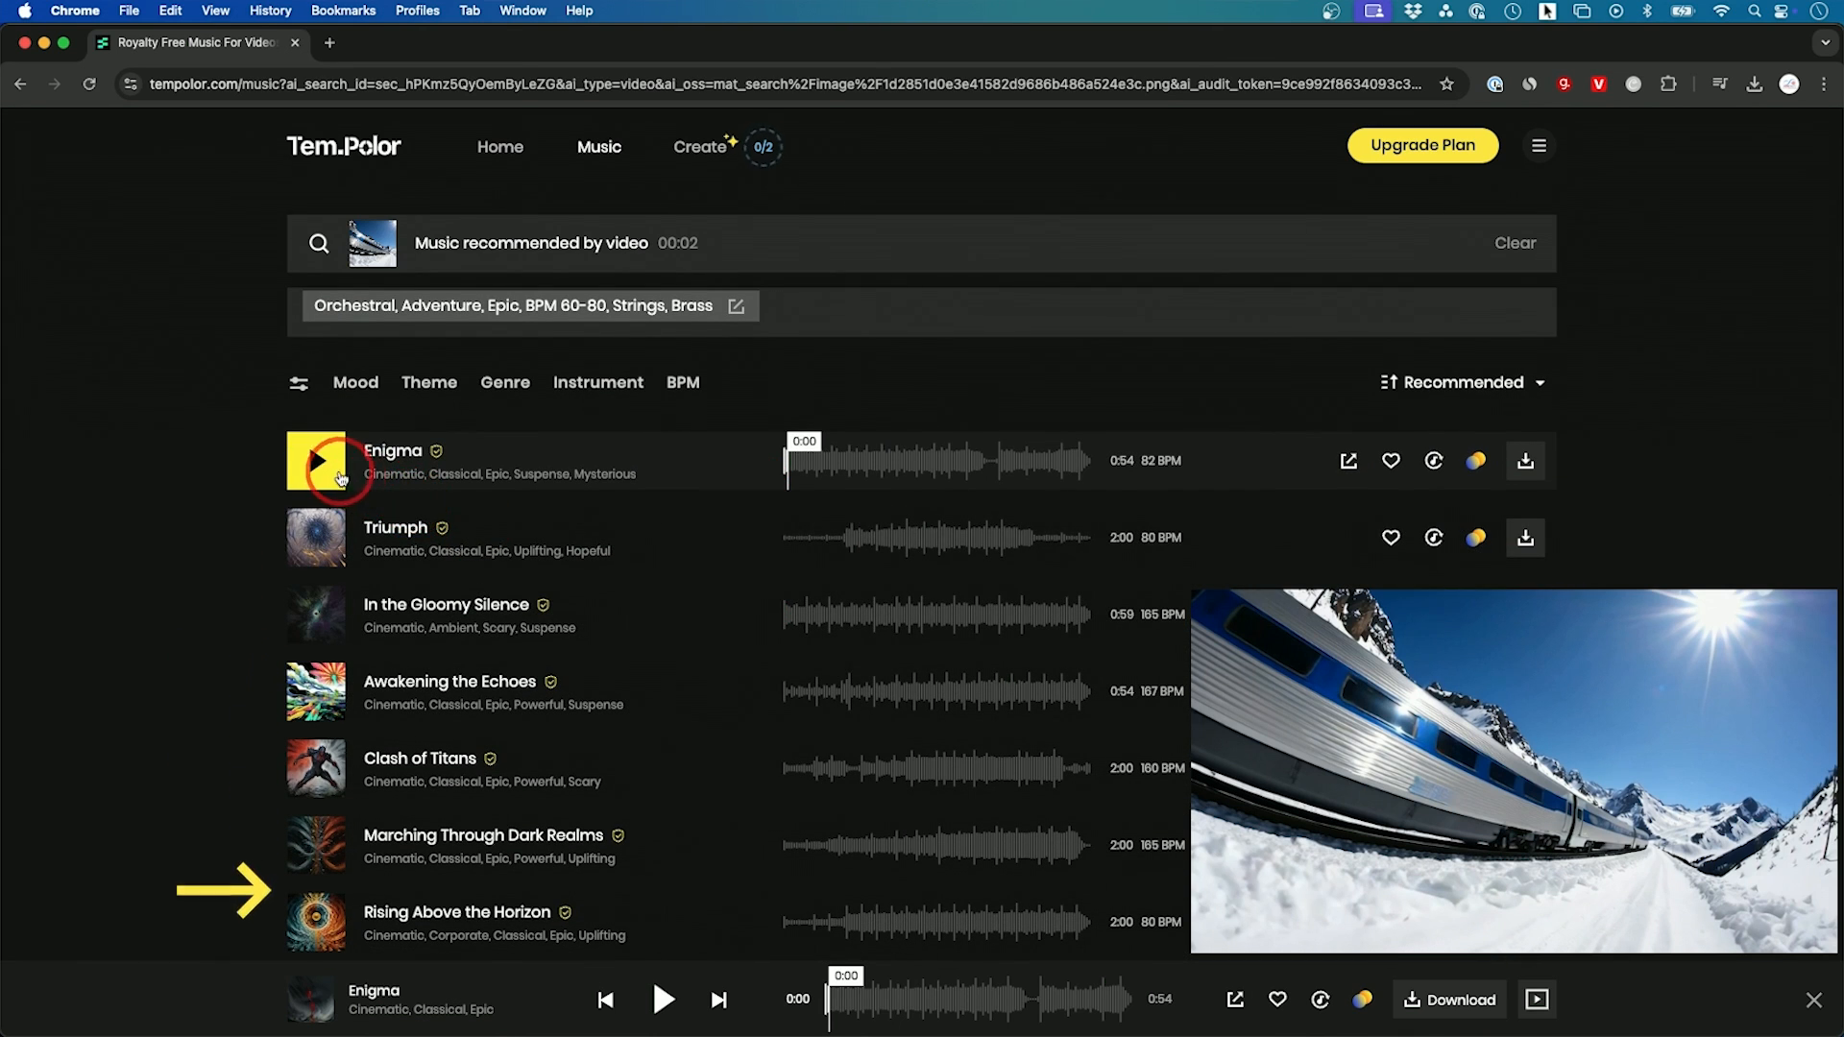
left_click(318, 474)
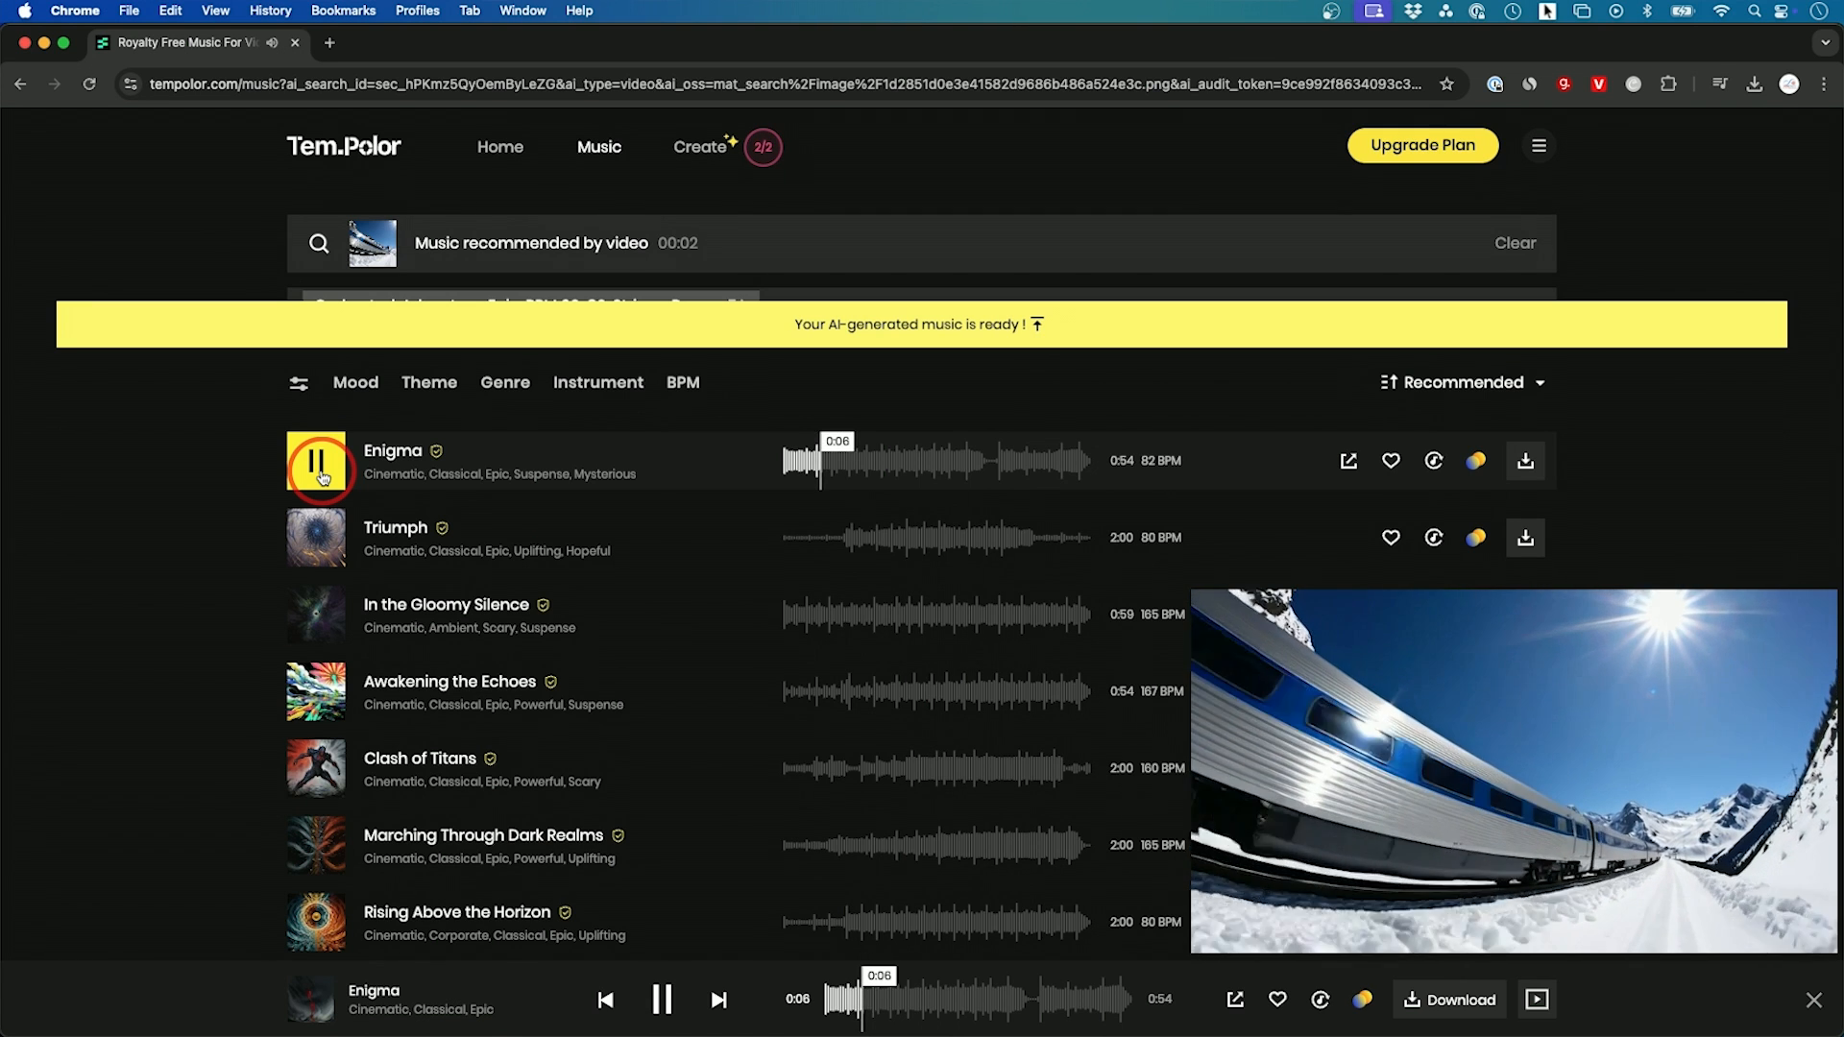
left_click(322, 477)
Step: Go to the AI-generated music for the train video and preview Echoes of Valor
mouse_move(1399, 844)
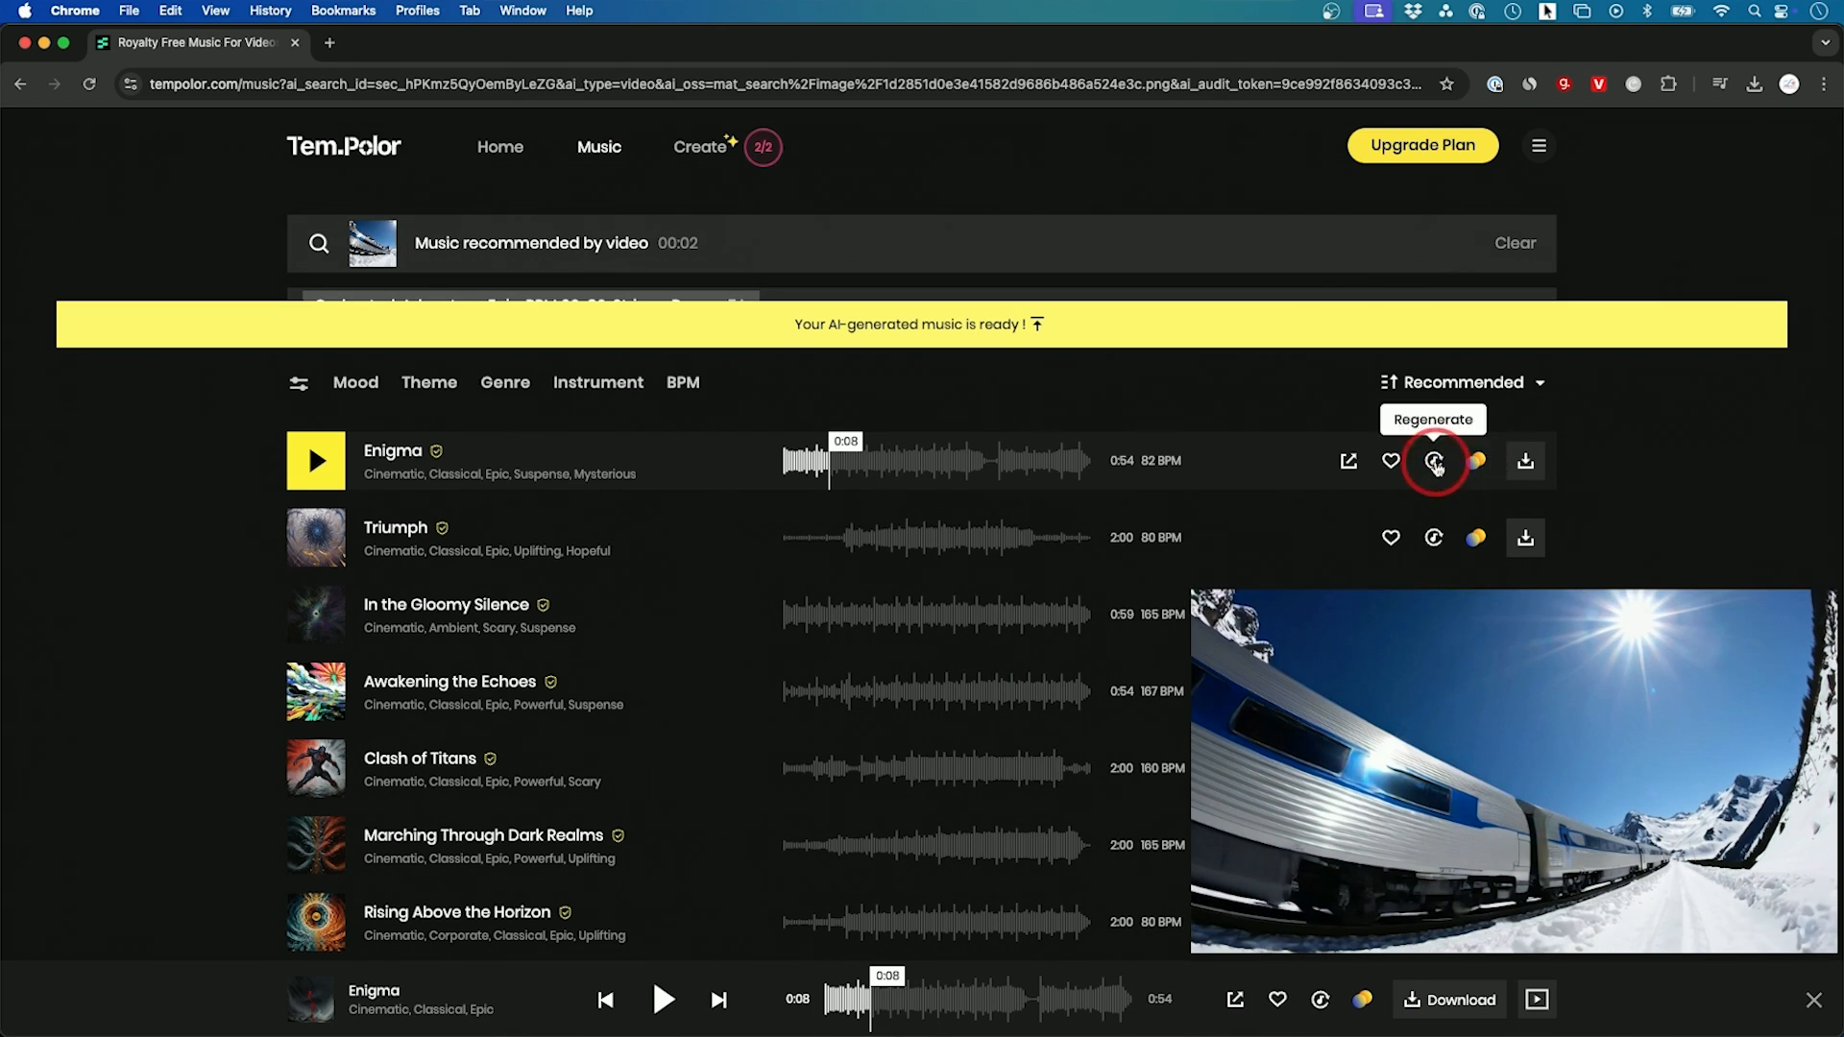
left_click(1436, 461)
left_click(534, 375)
left_click(317, 389)
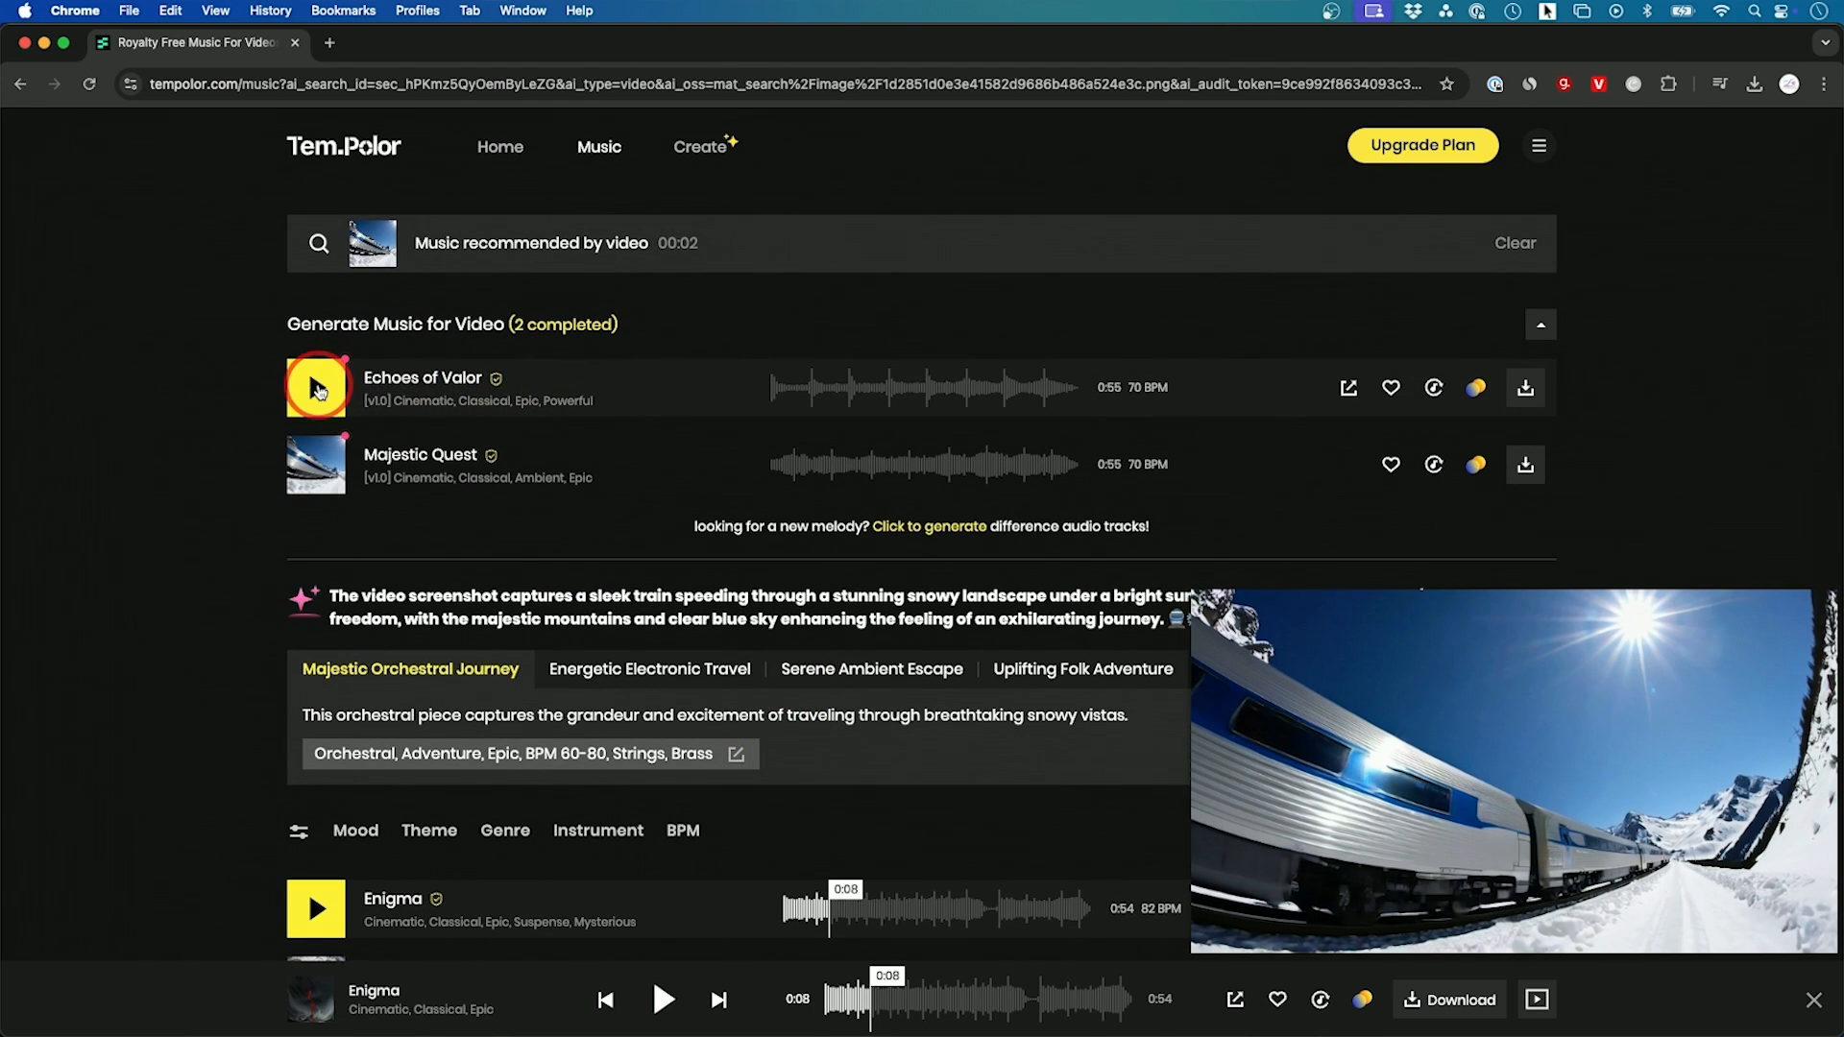
left_click(327, 384)
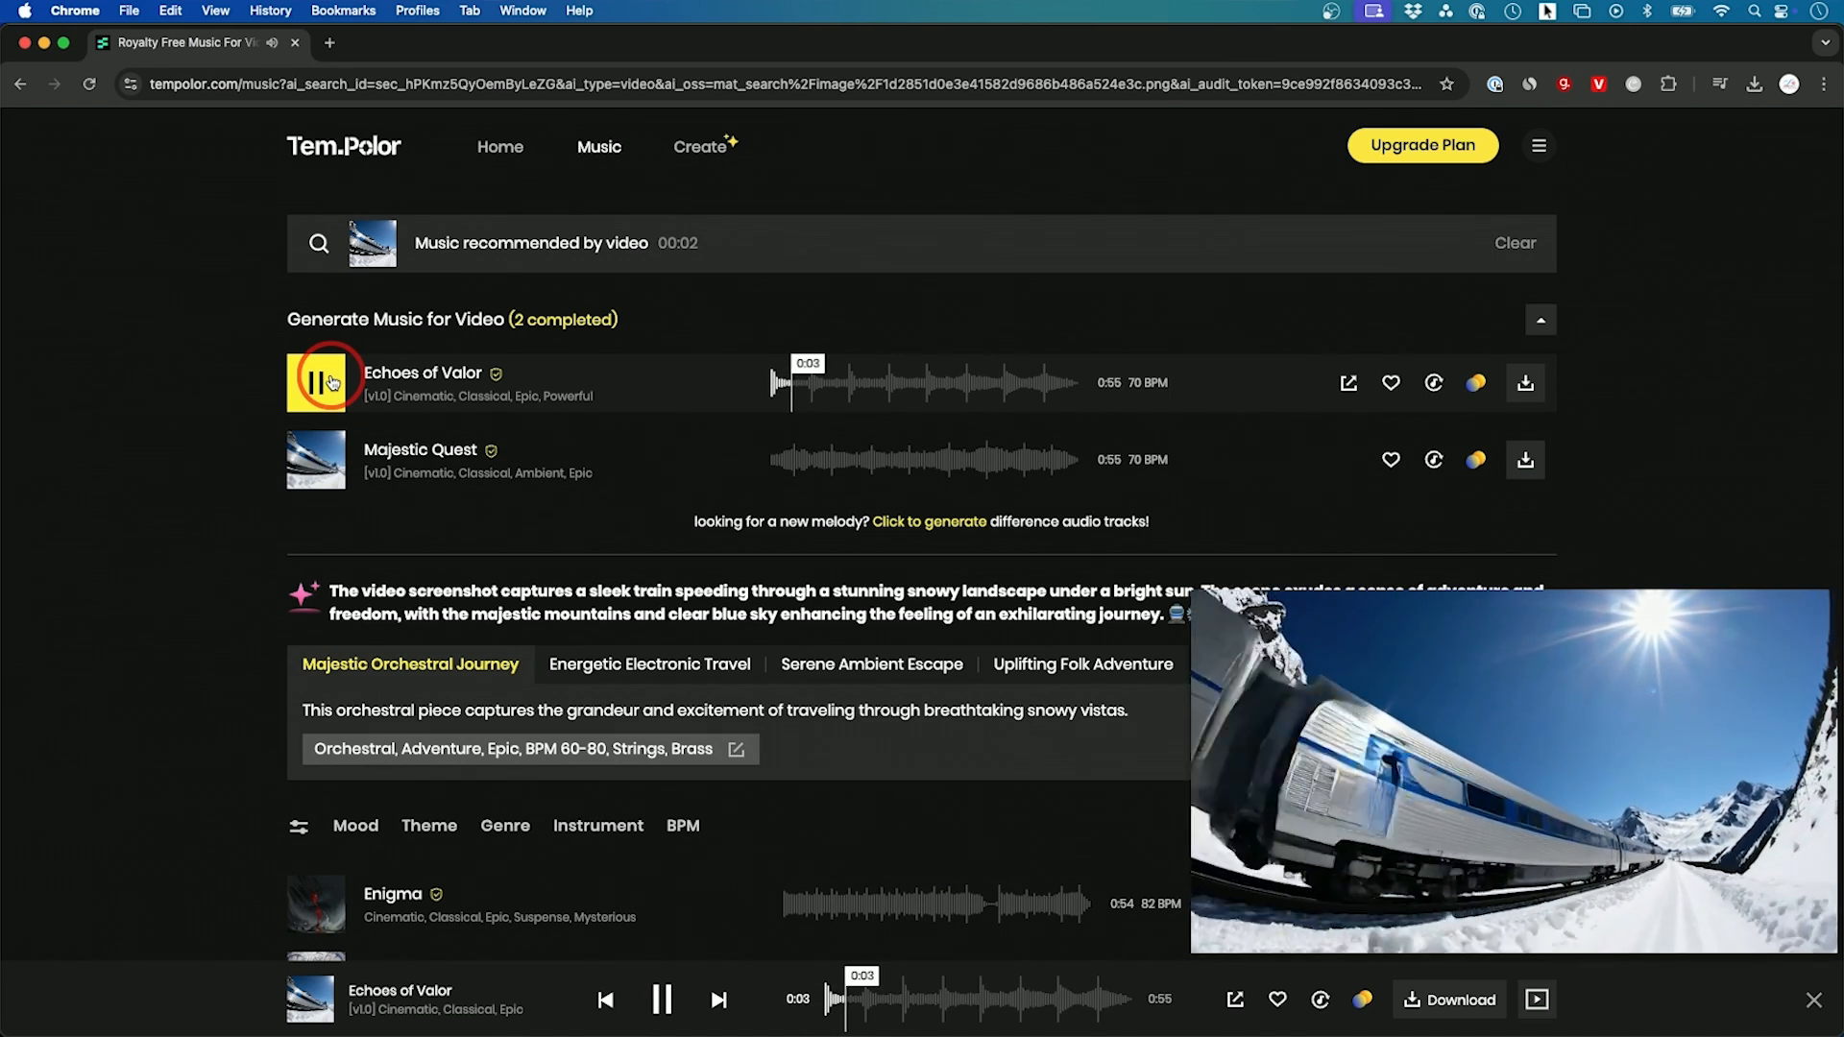
left_click(329, 383)
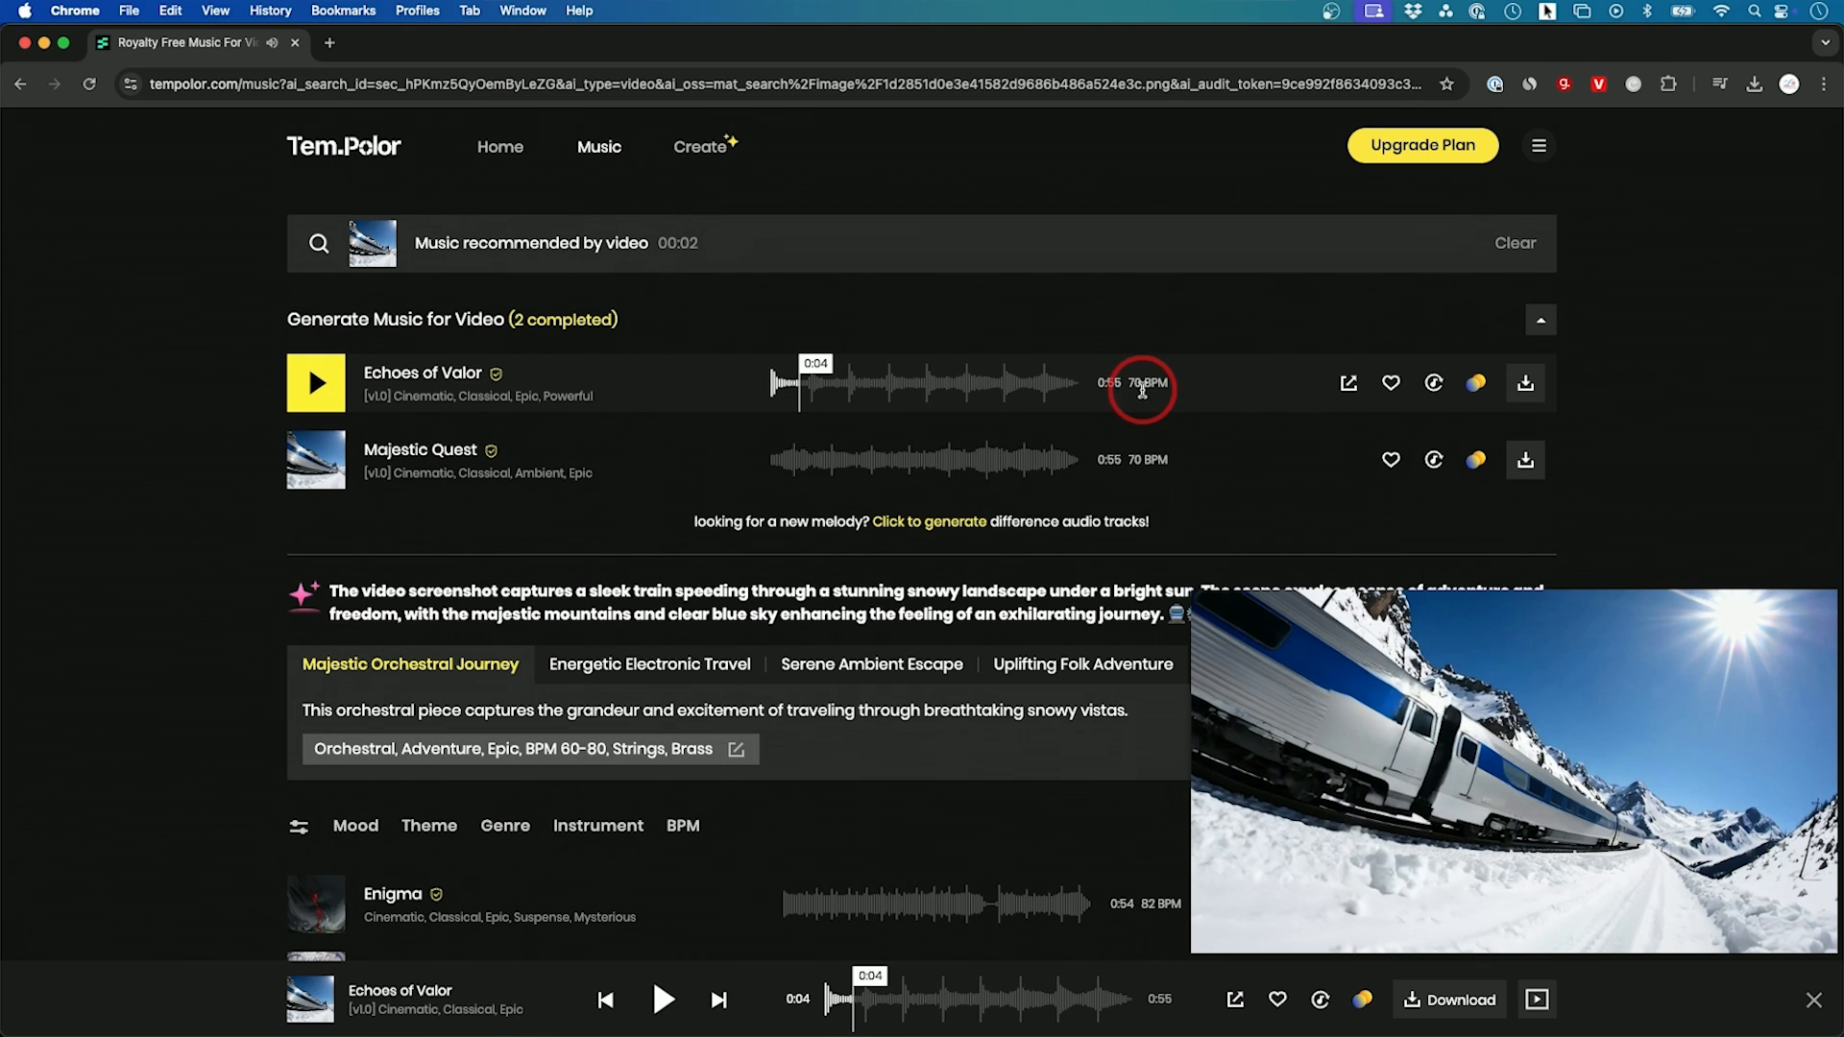
Step: Regenerate Echoes of Valor with the BPM set to 90 and "epic" removed from its mood
left_click(1438, 394)
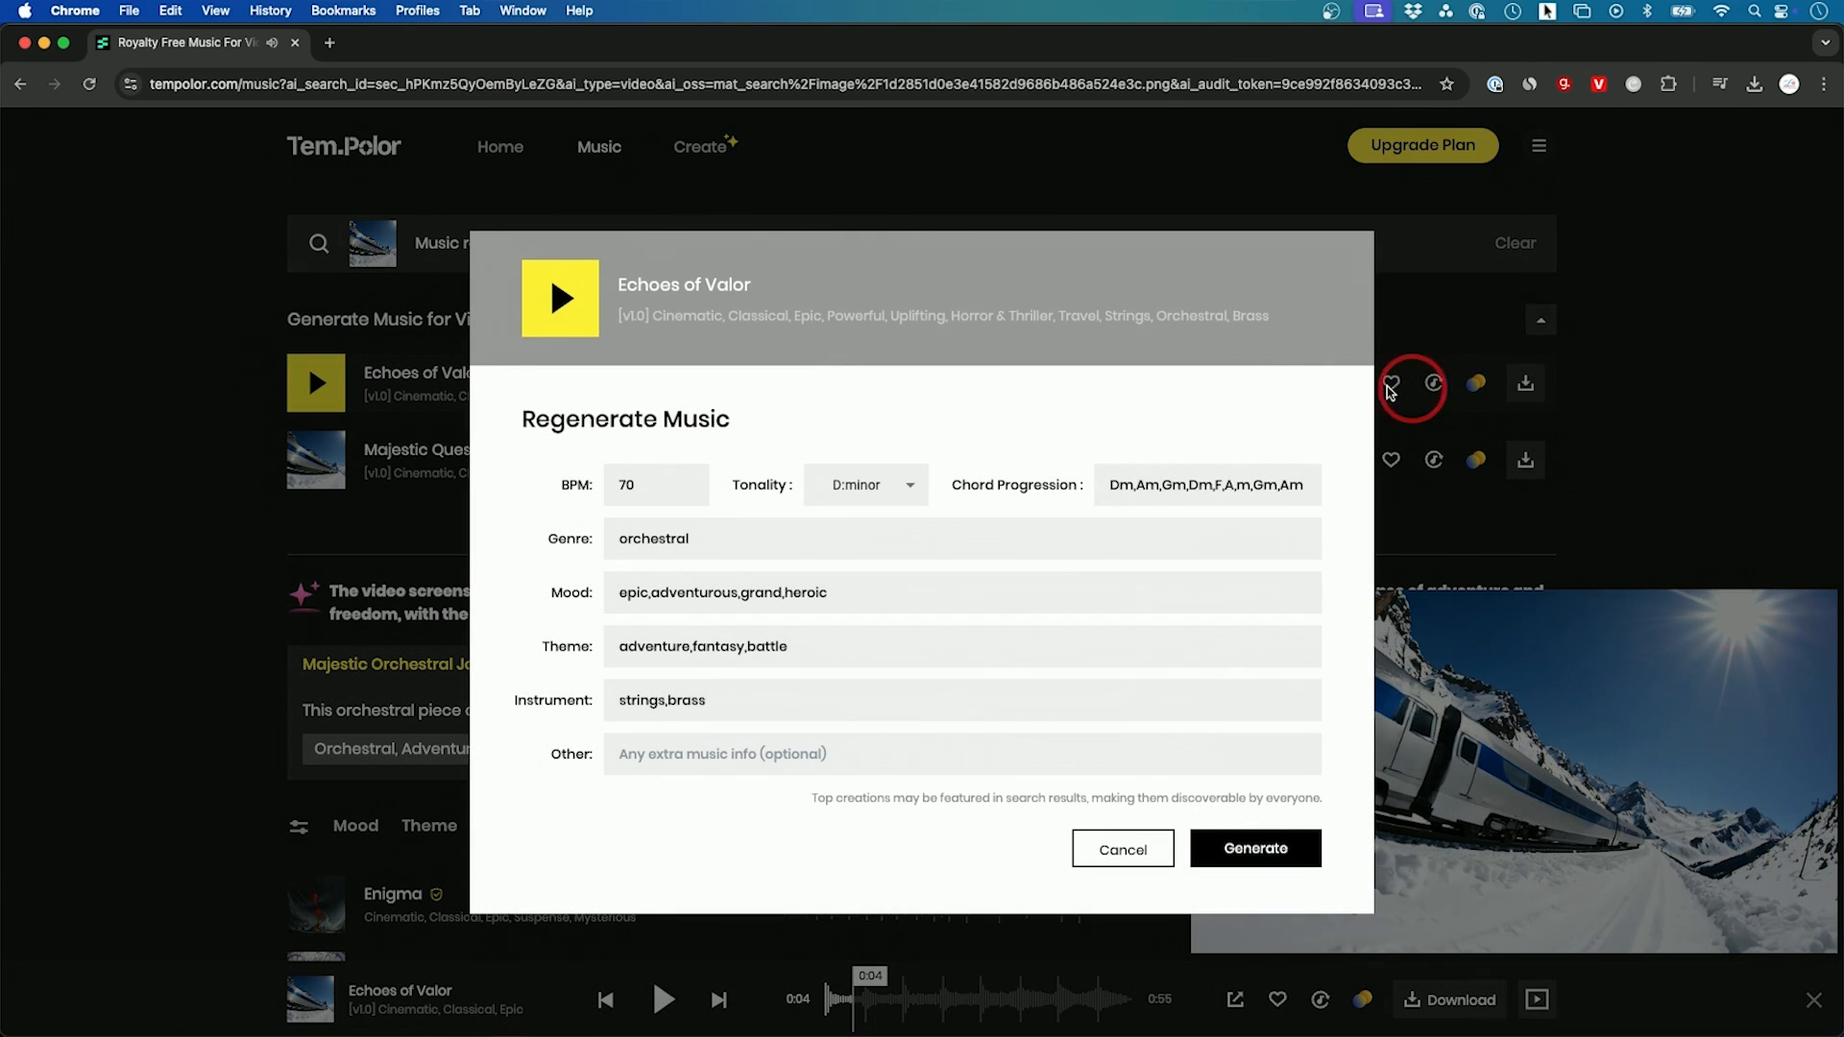
left_click_drag(664, 487, 575, 481)
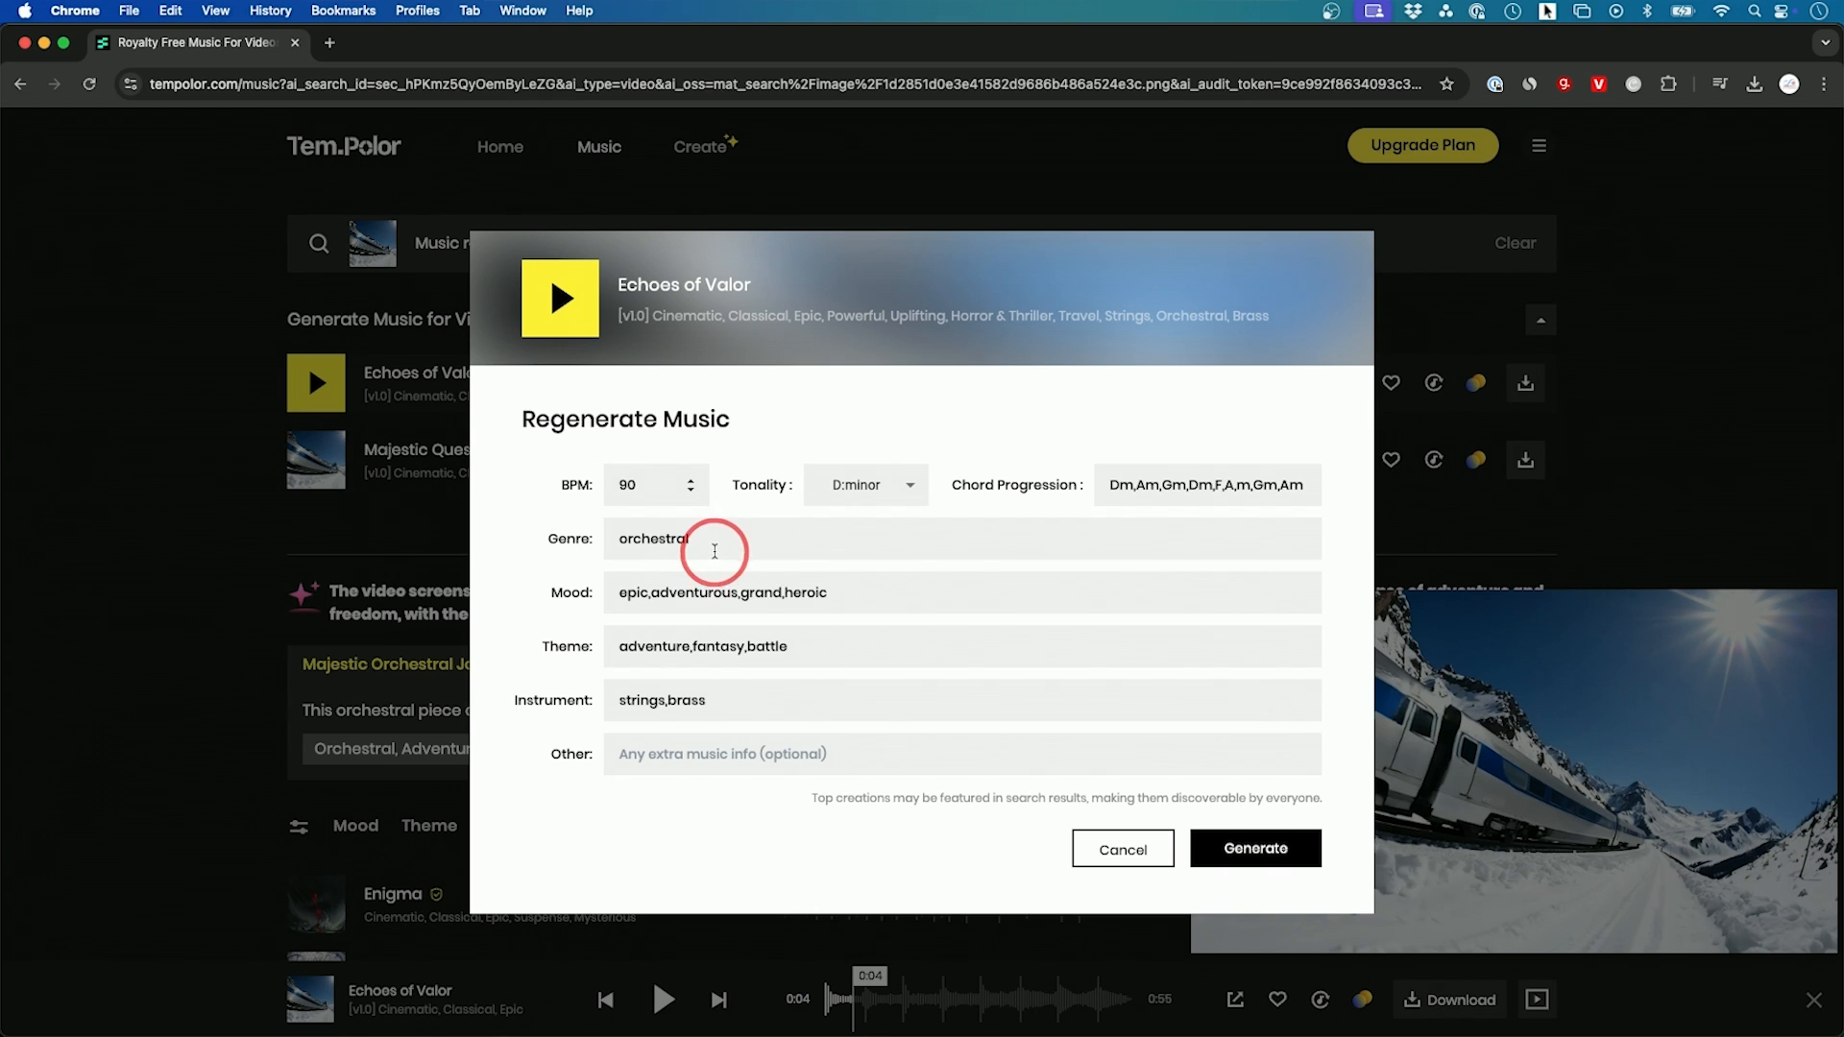
left_click_drag(649, 592, 608, 592)
key("BackSpace")
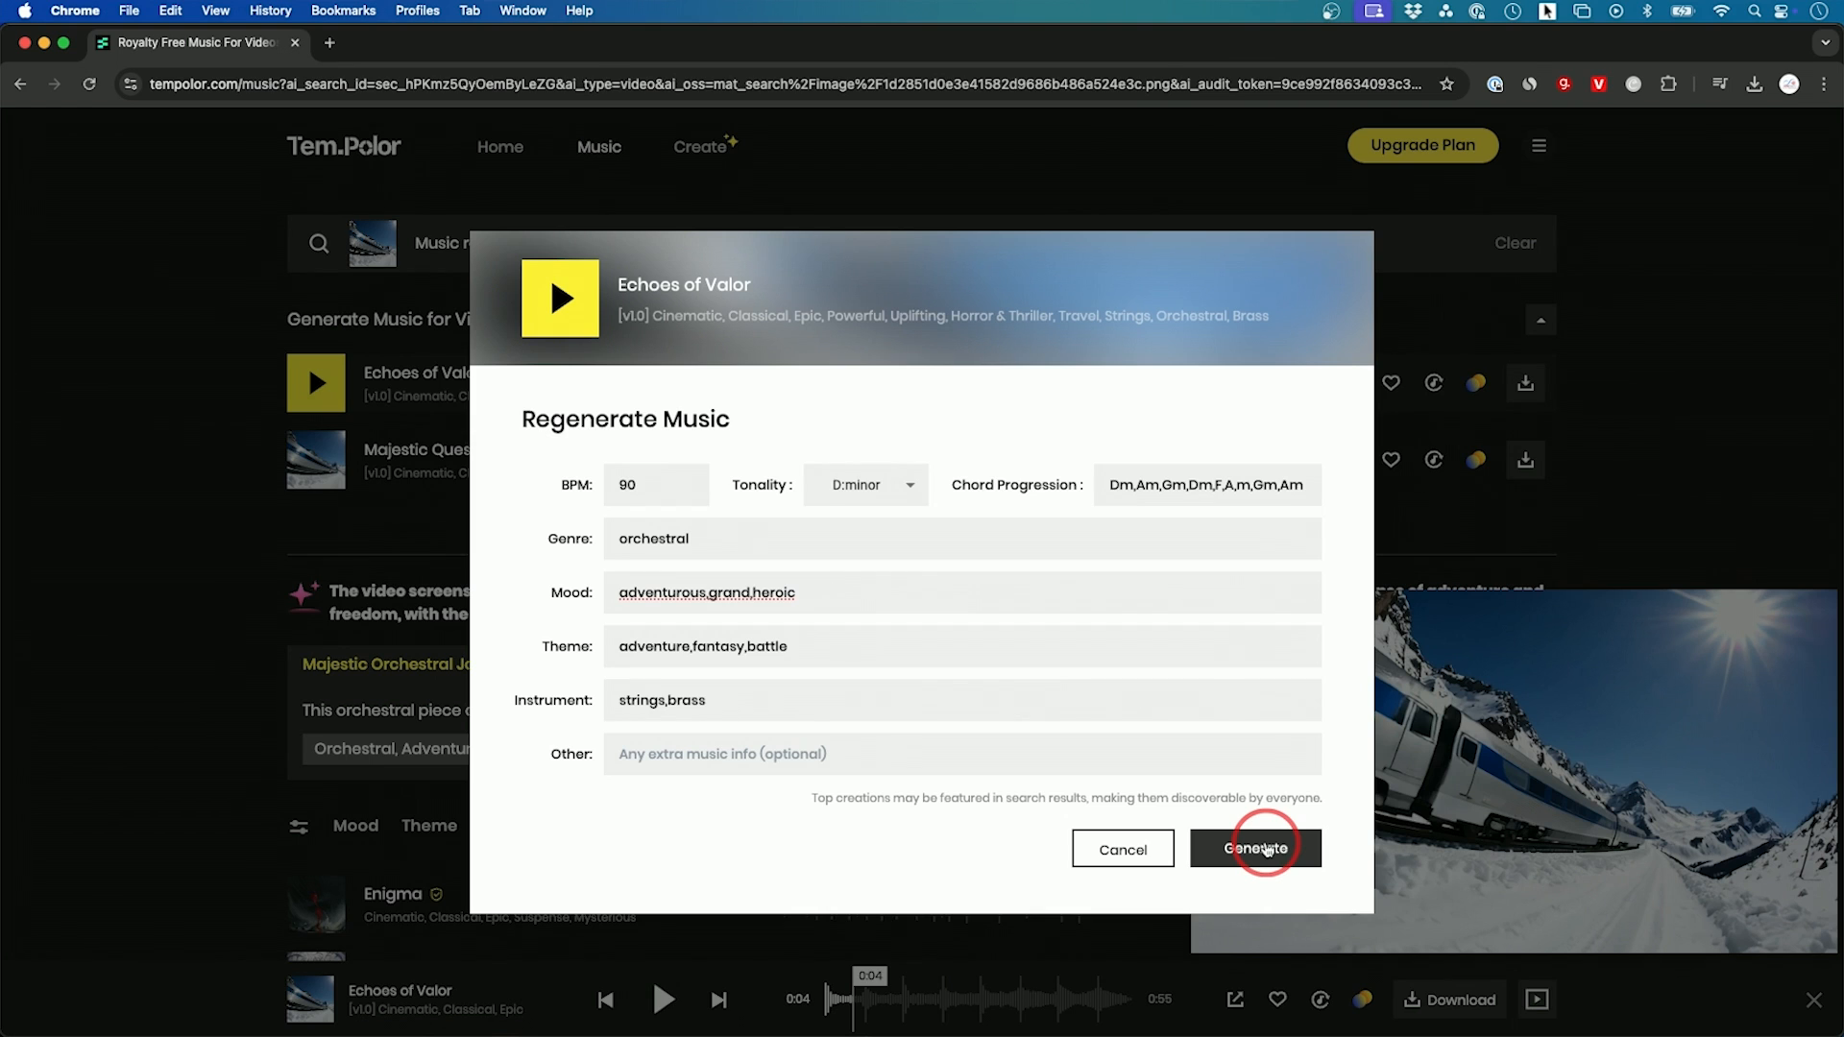
Step: Preview Echoes of Valor Remix1 among the created tracks and return to the home page
left_click(664, 325)
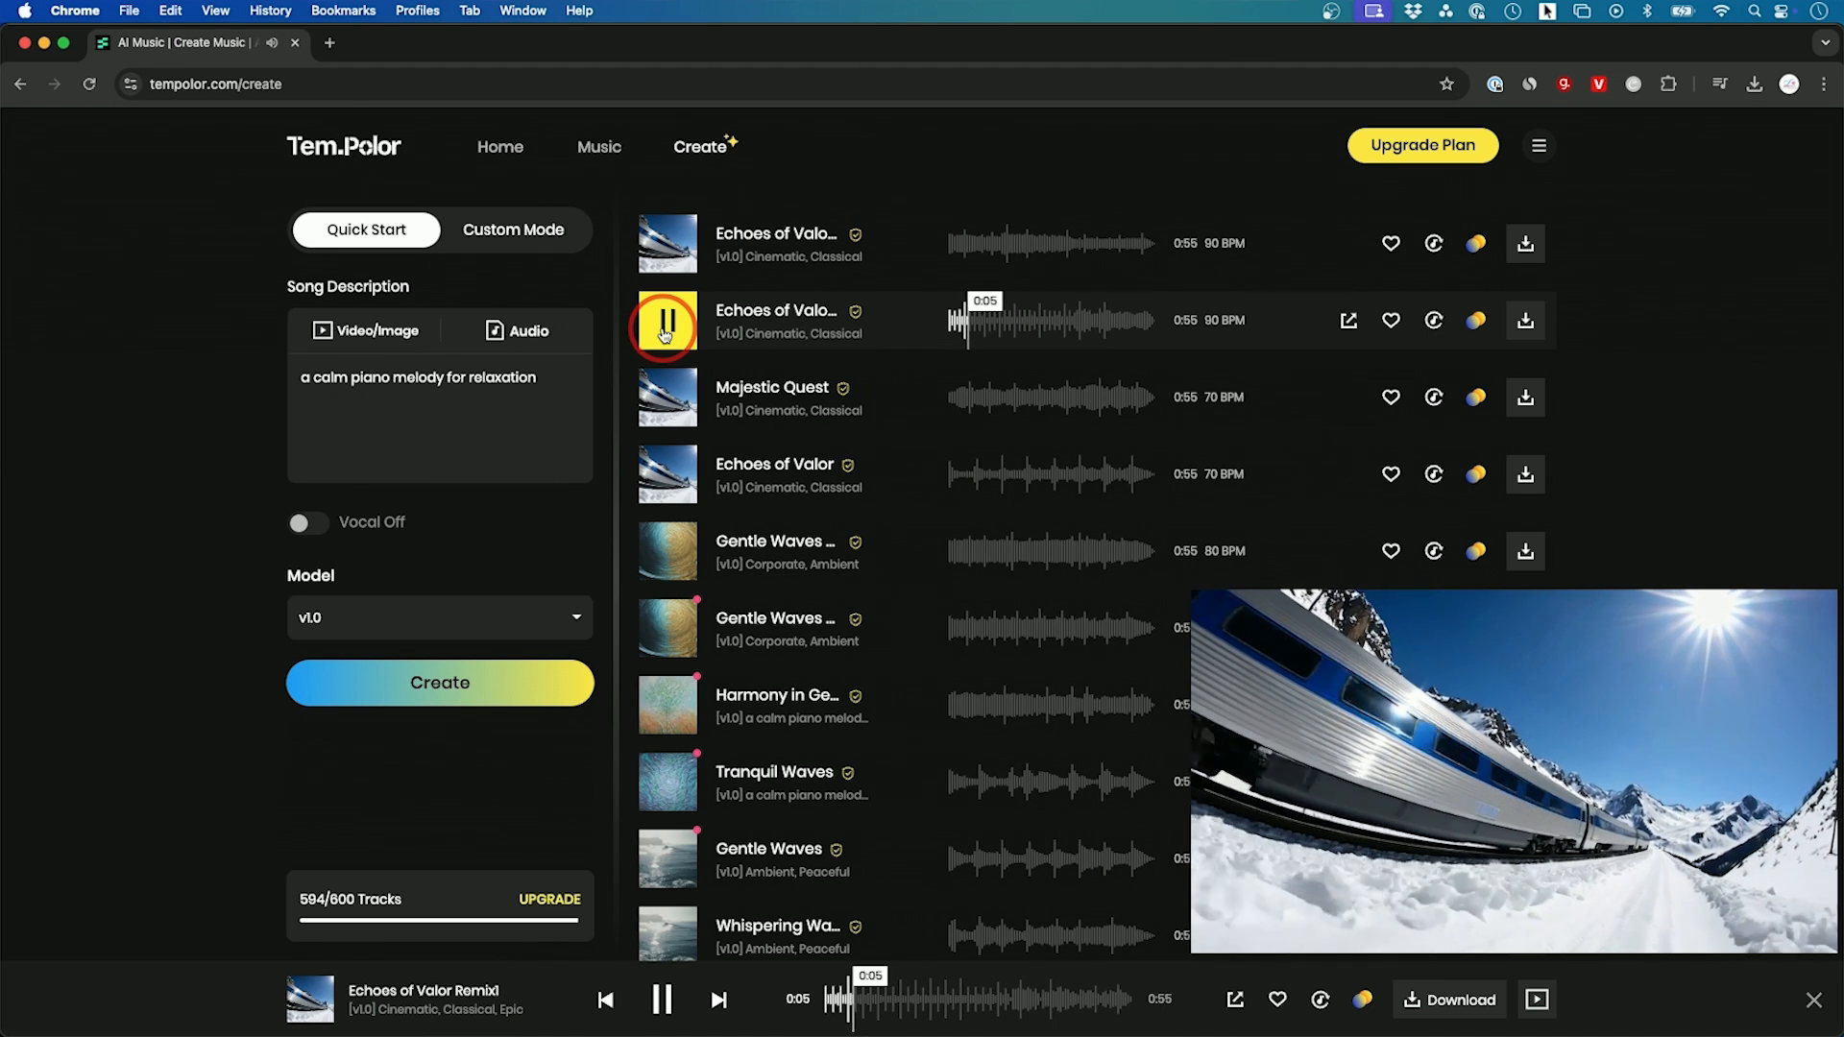
left_click(664, 327)
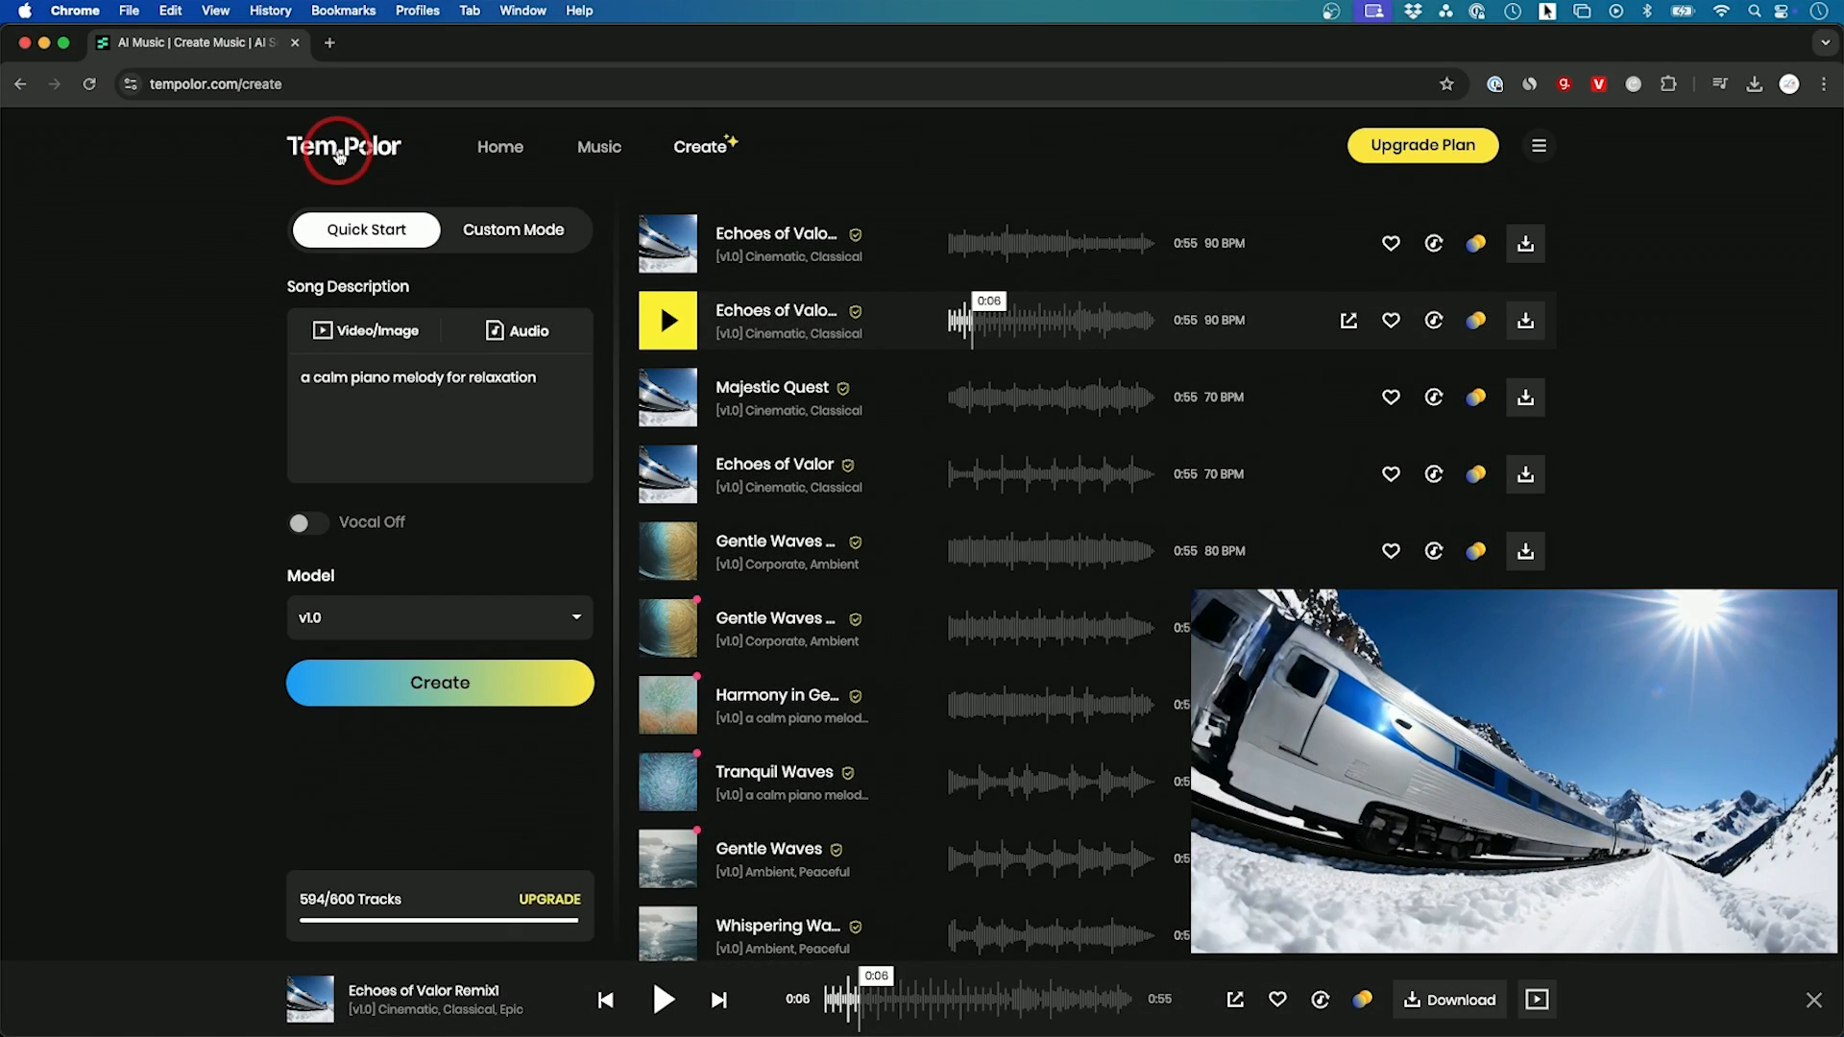
left_click(340, 159)
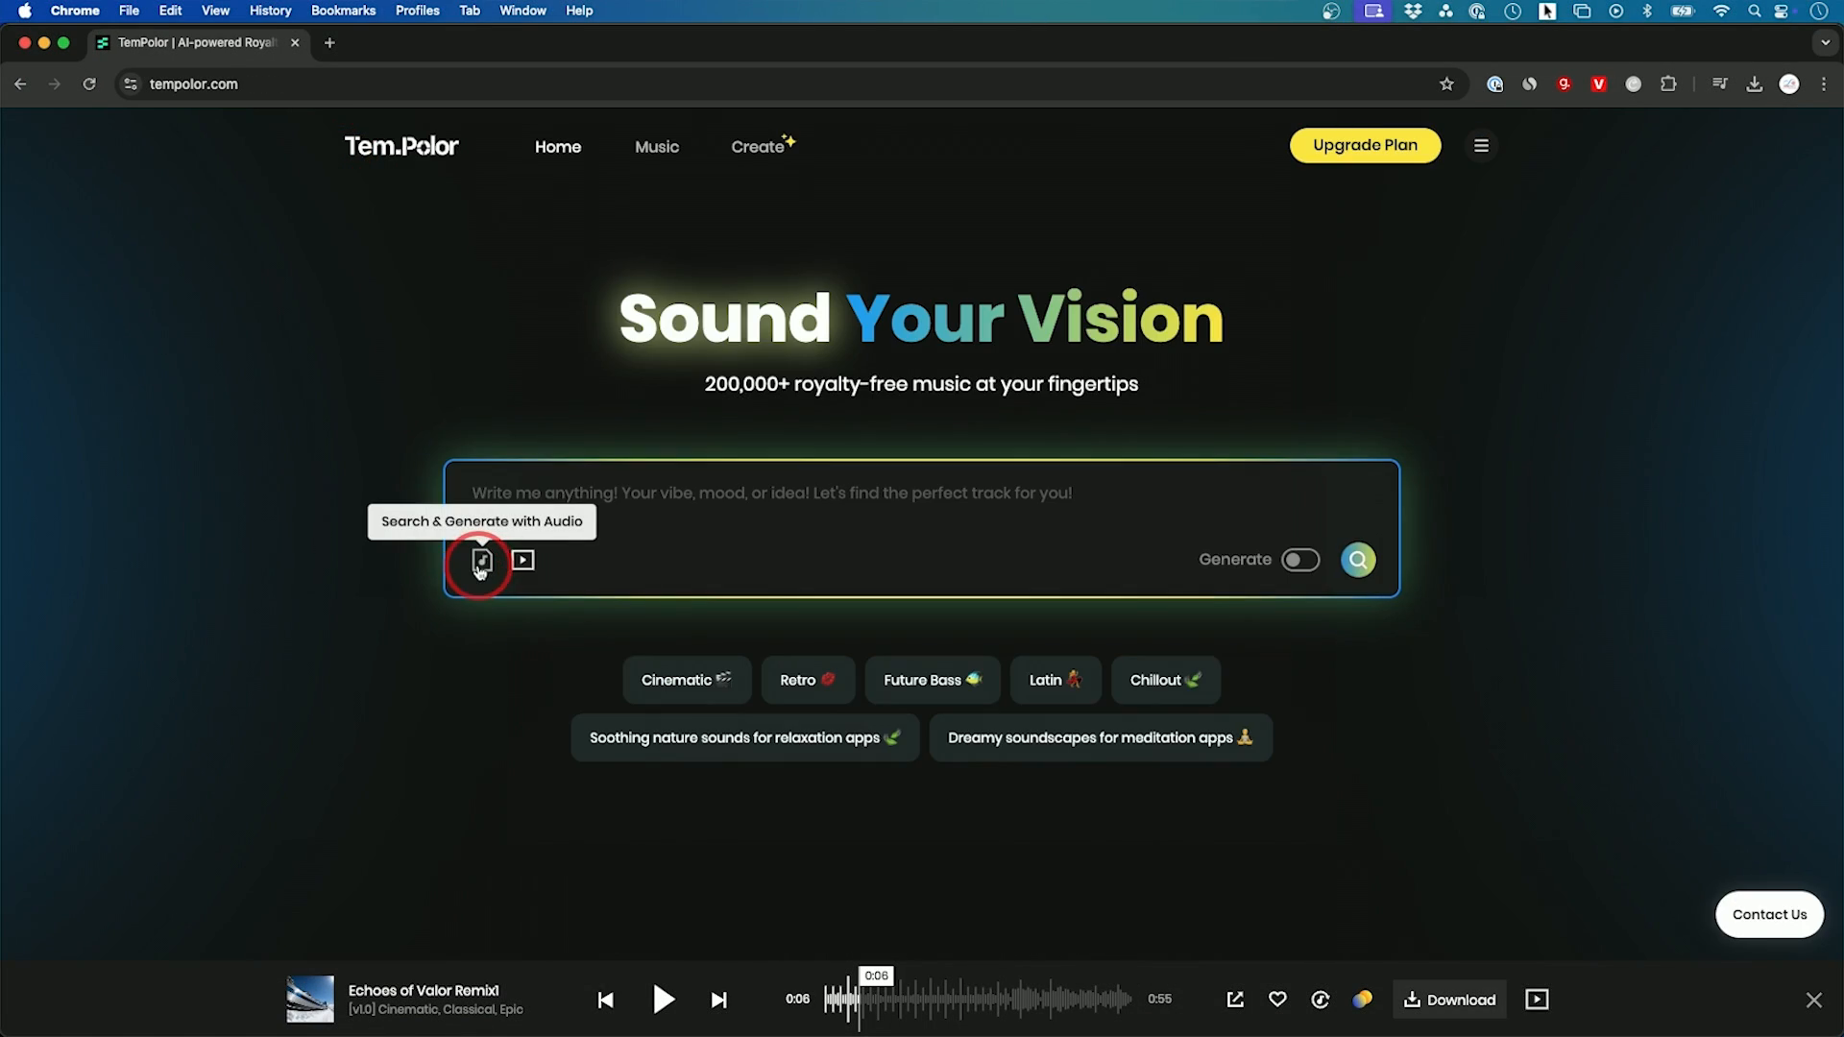
Step: View the upload and sample options for searching and generating with audio
left_click(480, 567)
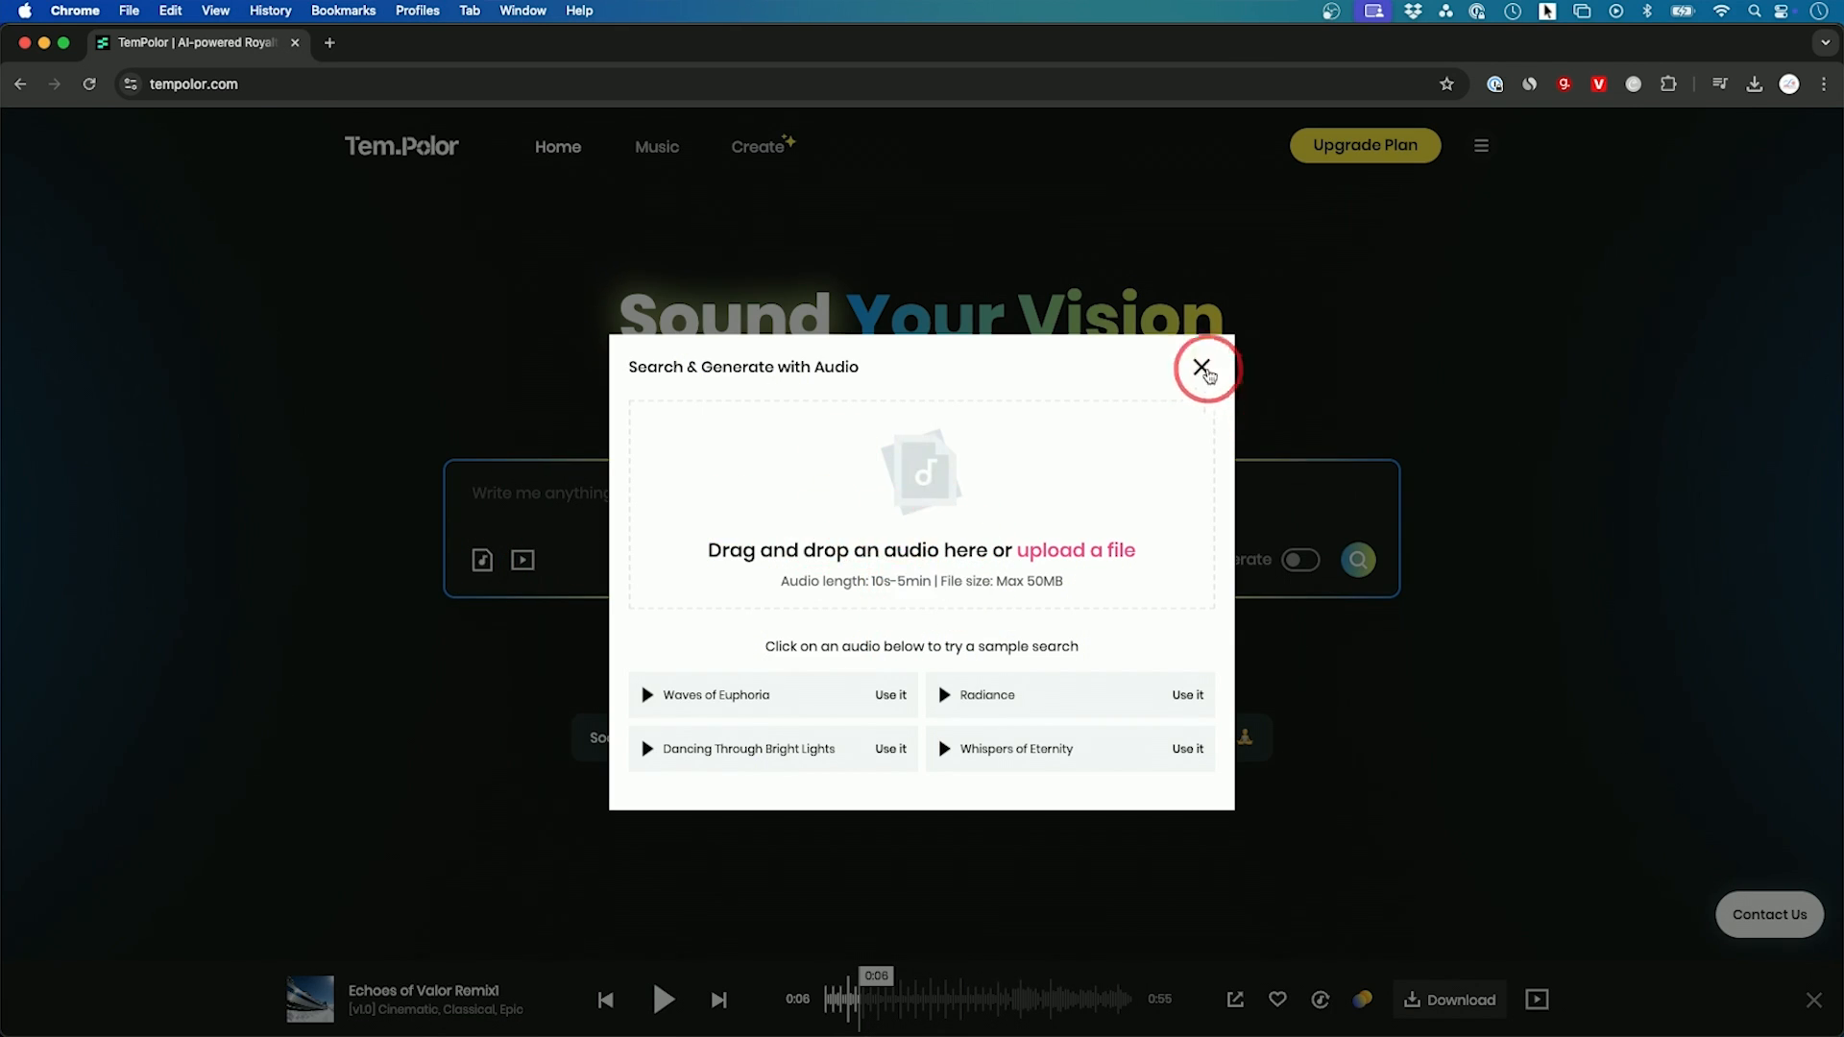
left_click(1202, 367)
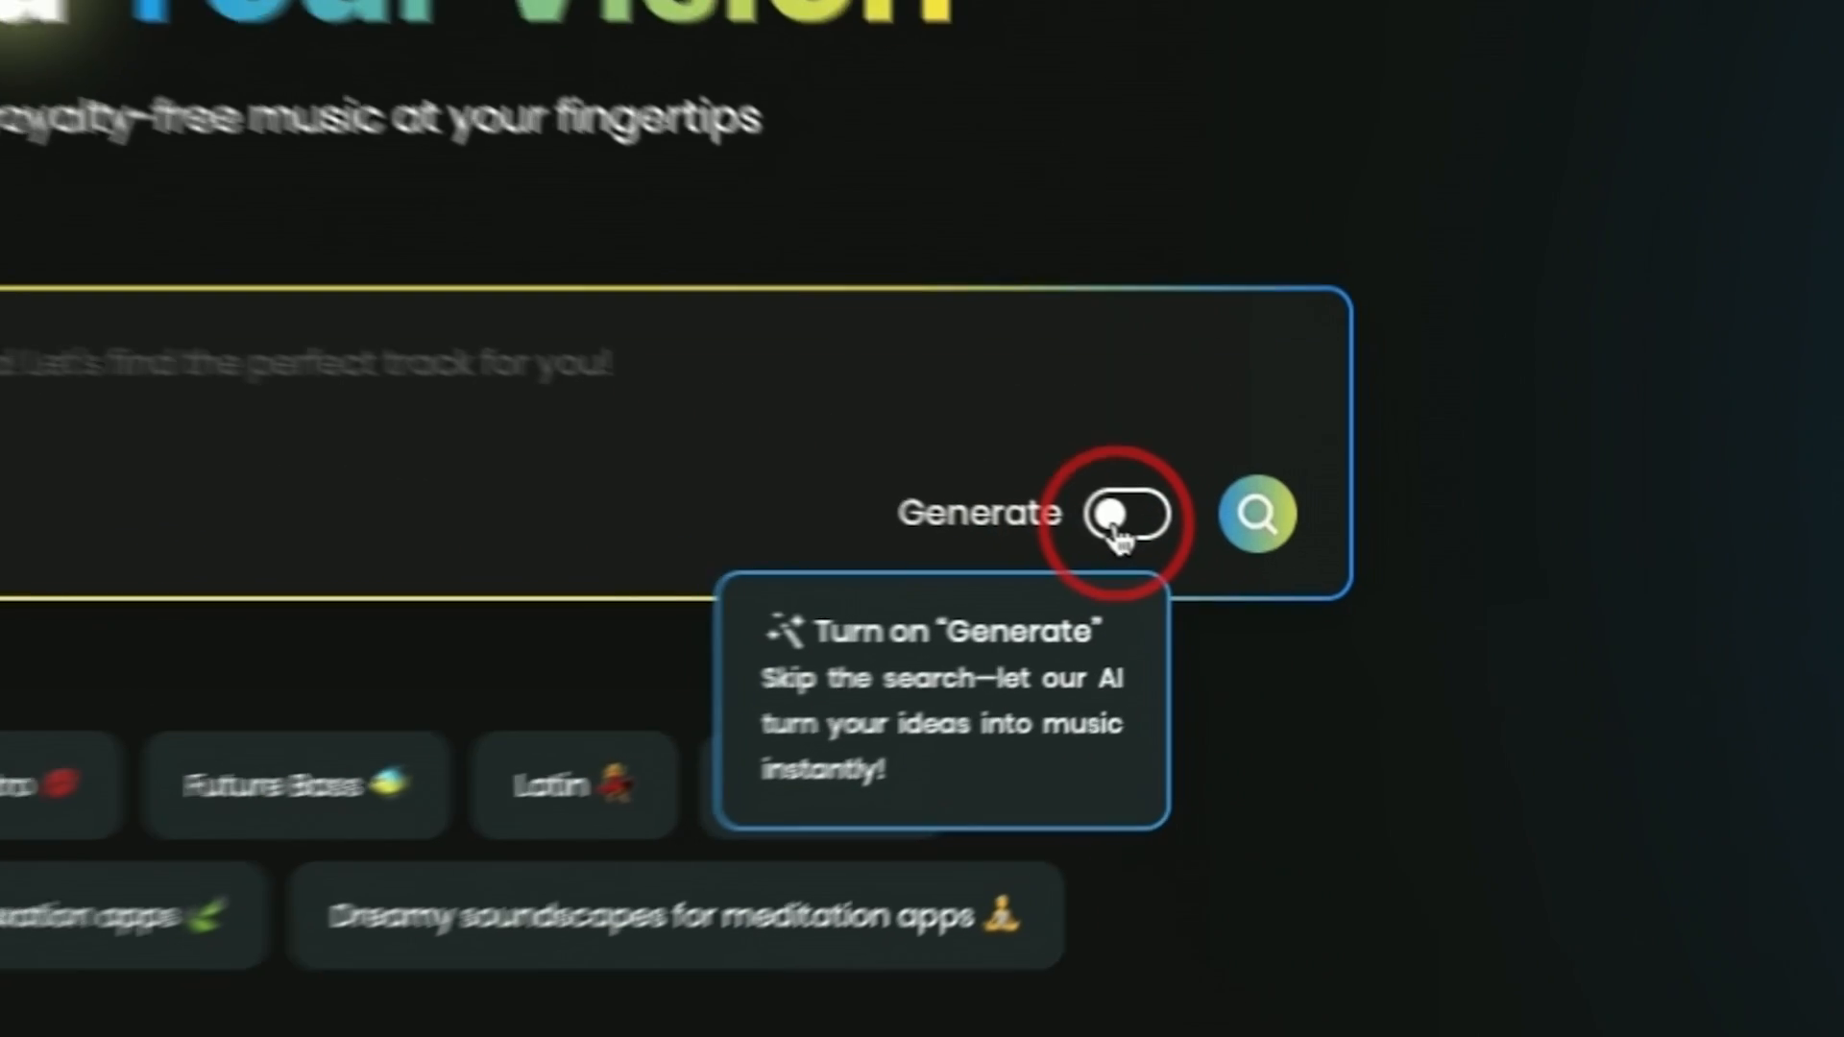
Step: Turn on Generate and create music from the prompt "simple acoustic guitar riff"
left_click(1298, 565)
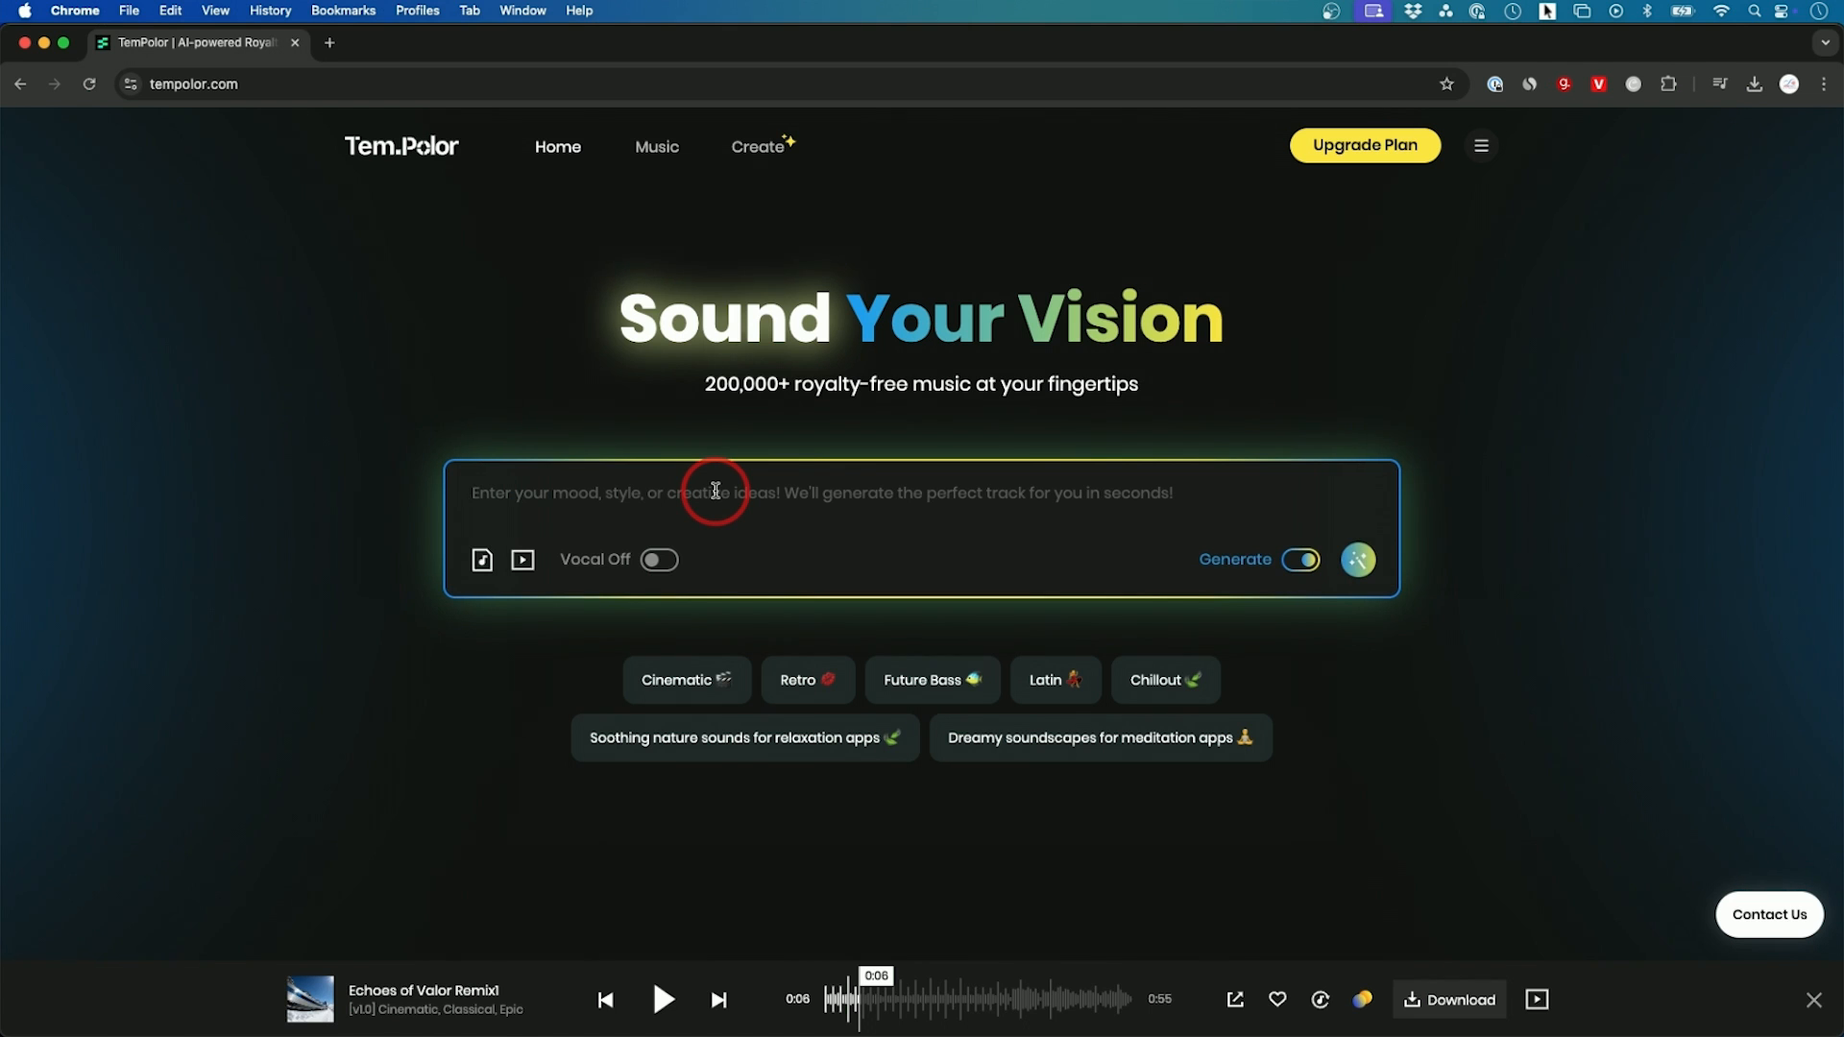
left_click(646, 474)
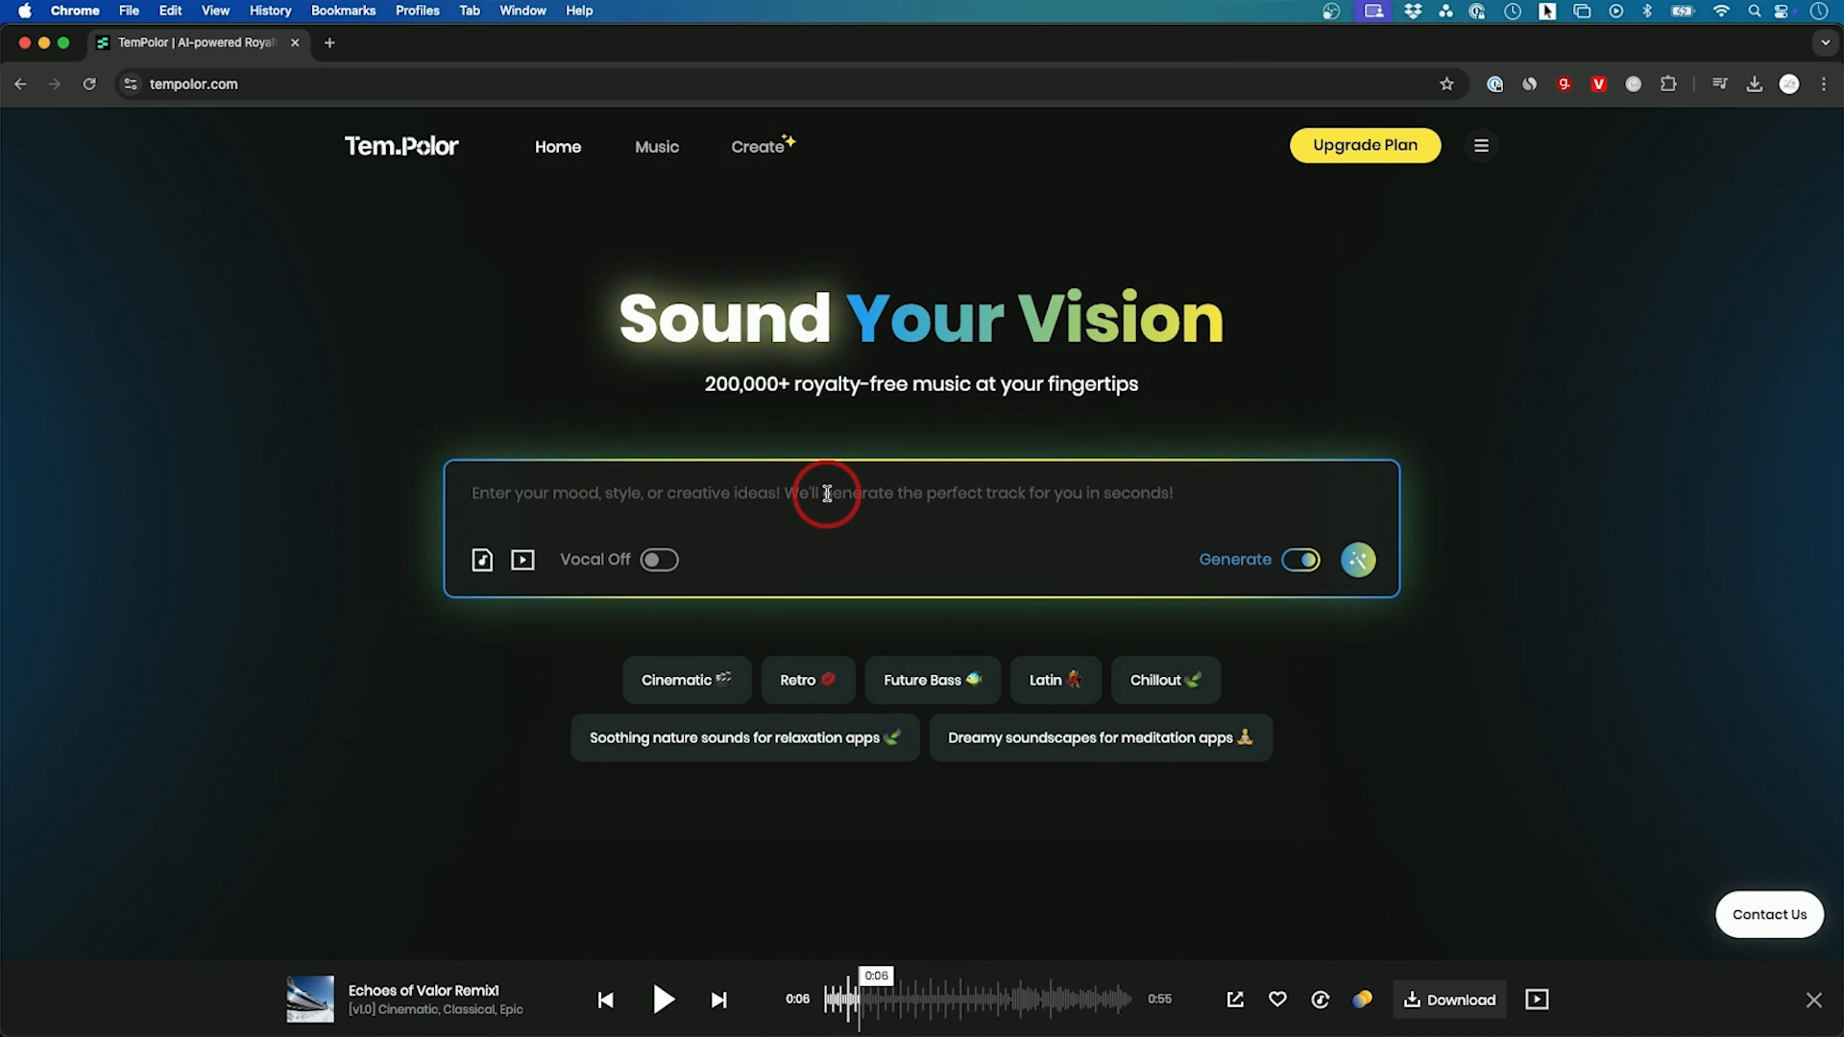
type("simple acoustic guitar riff")
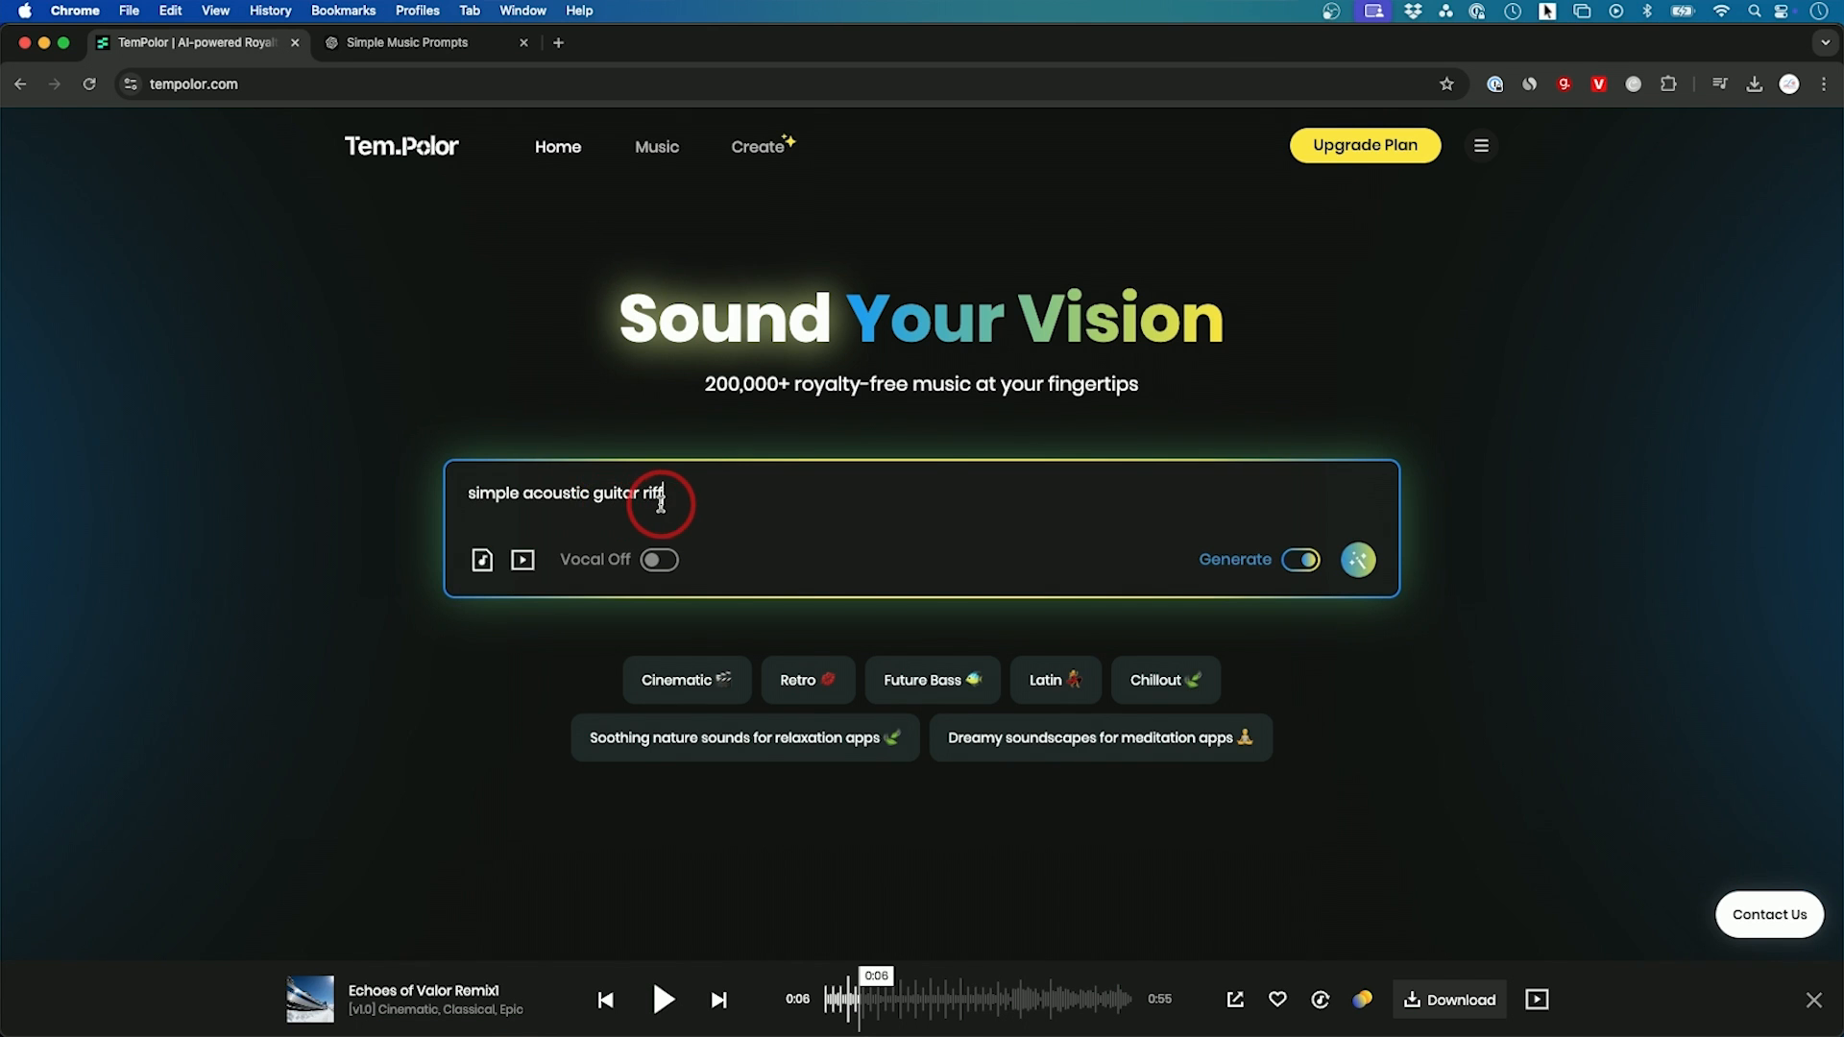
key("Return")
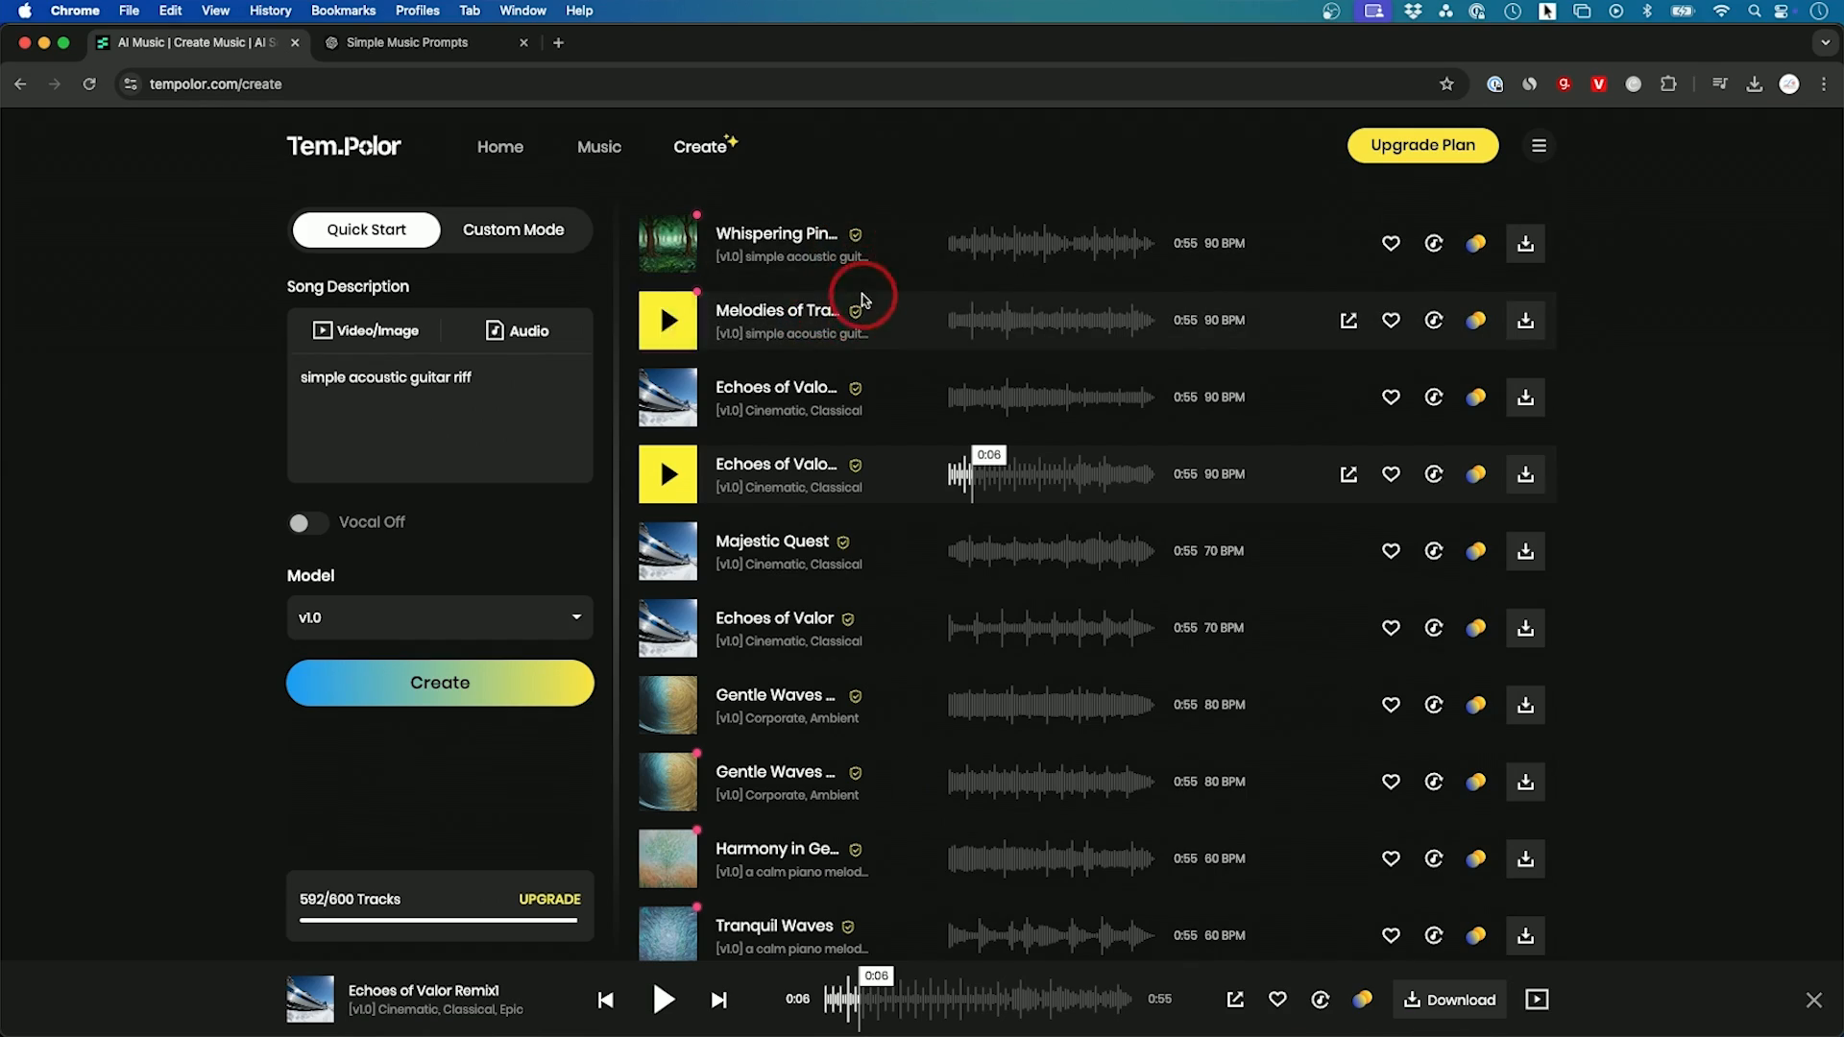
Step: Preview Whispering Pines and Melodies of Tranquility, and download Melodies of Tranquility as WAV
left_click(670, 243)
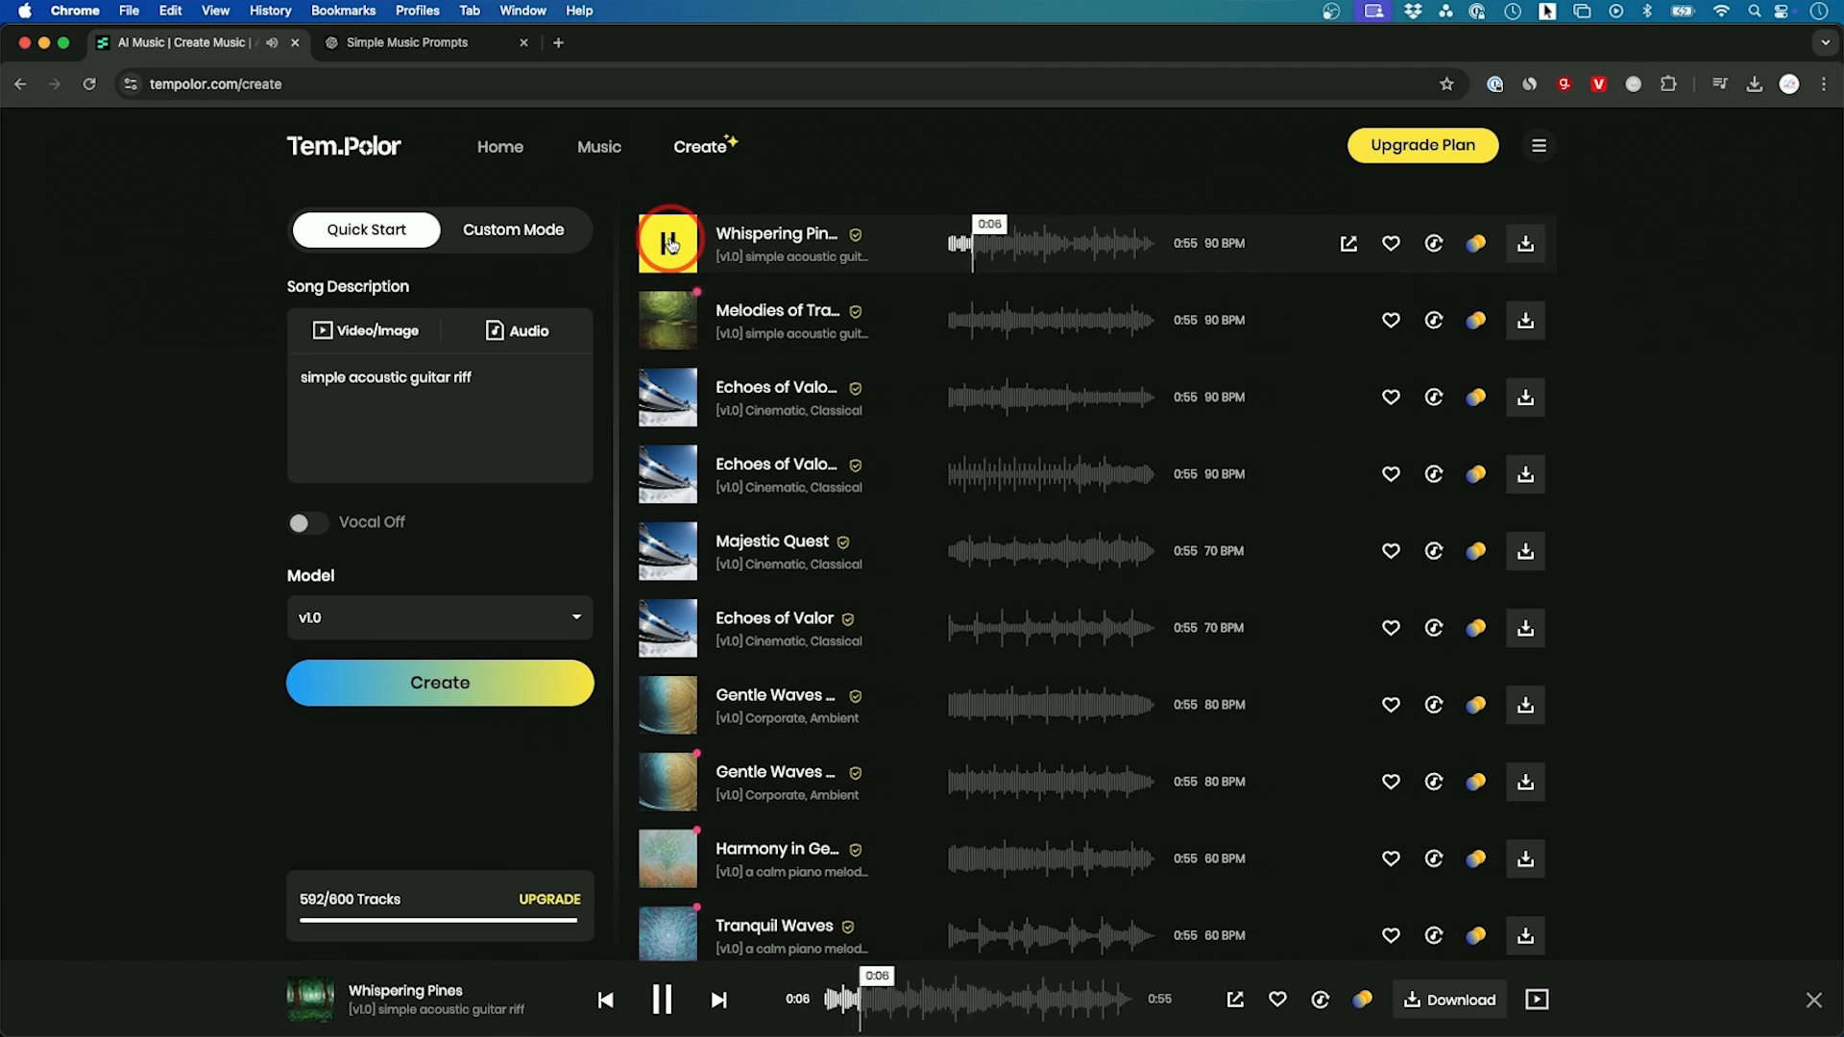
left_click(671, 243)
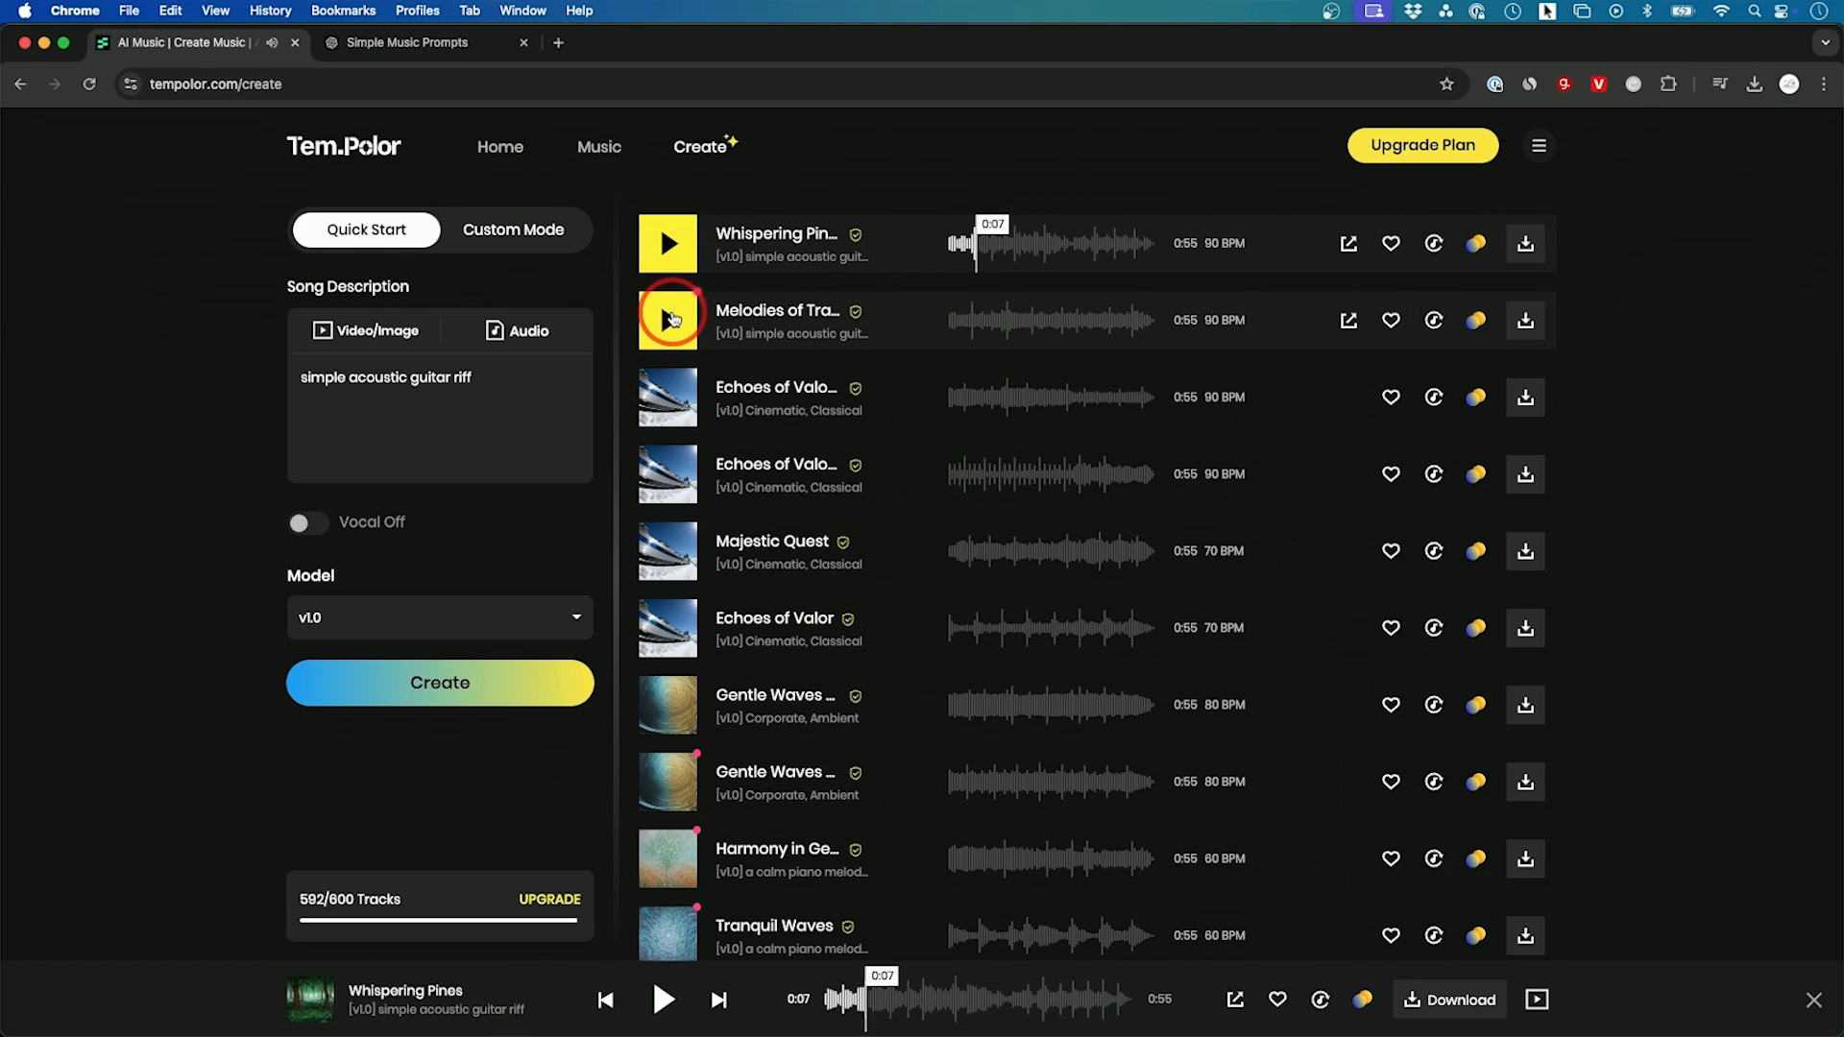
left_click(673, 319)
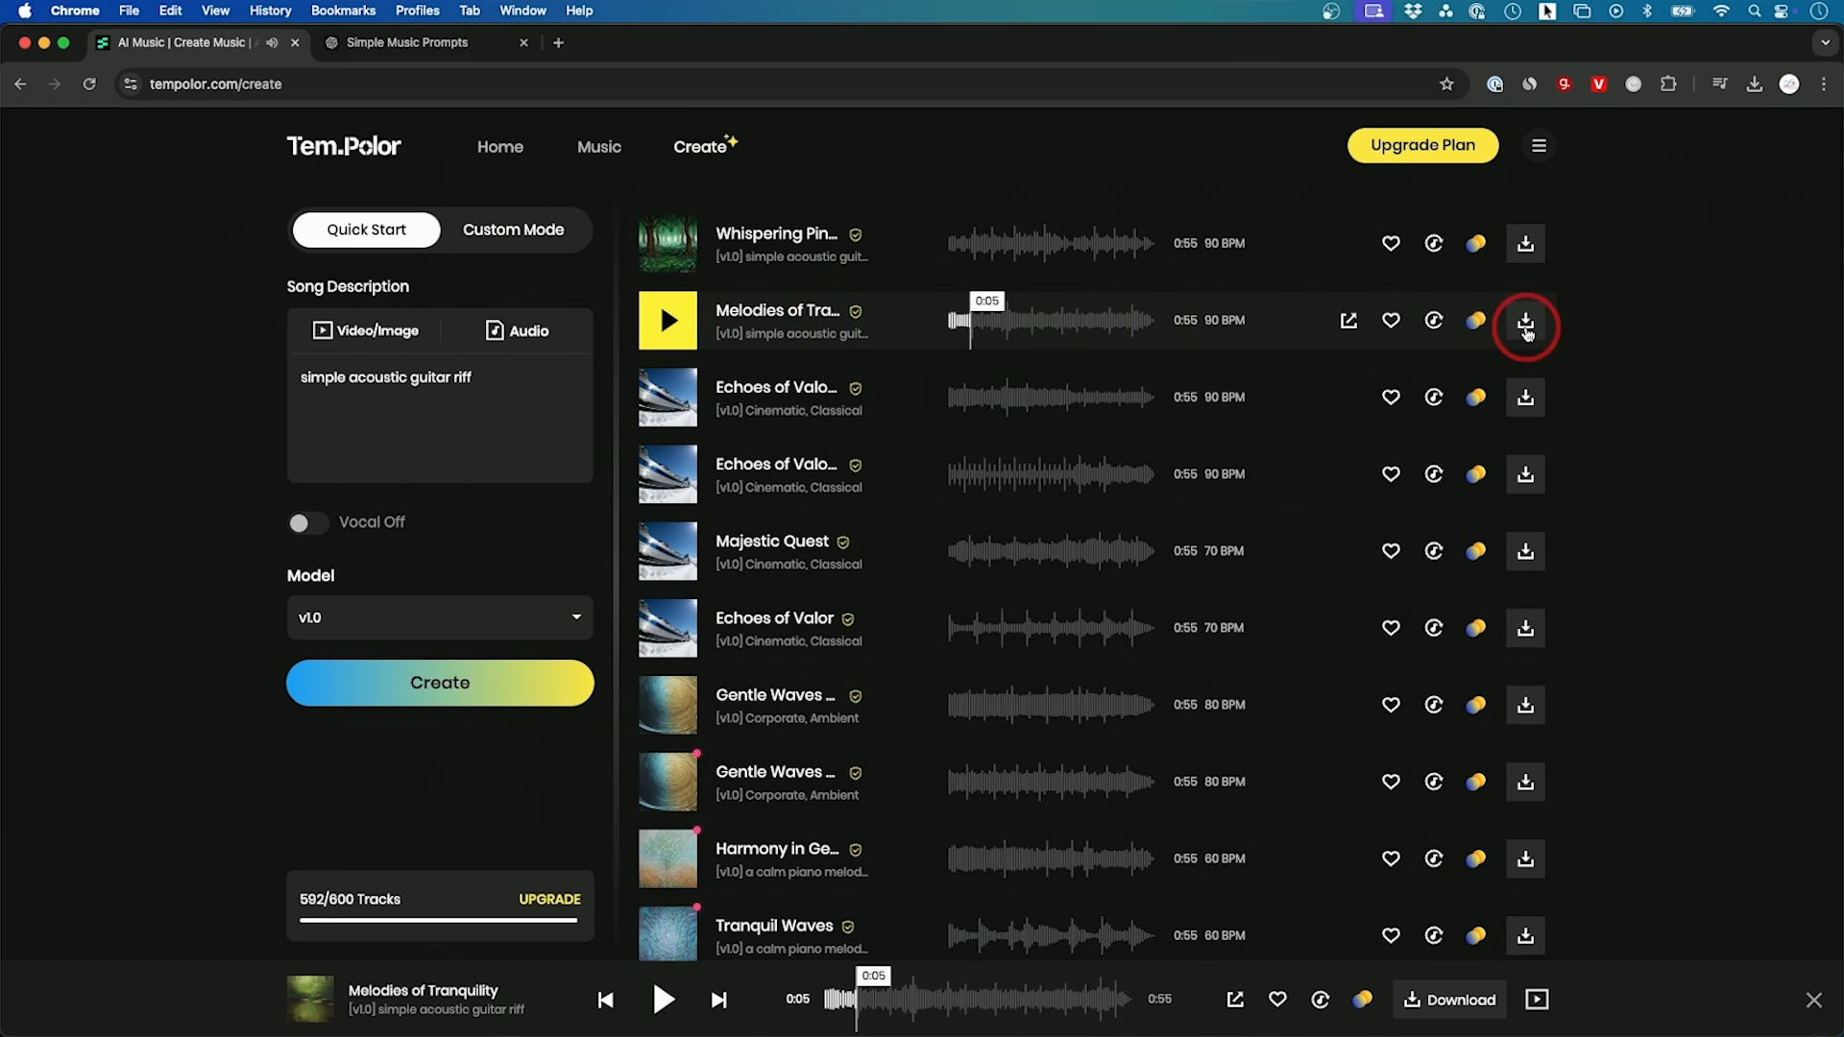
left_click(1526, 324)
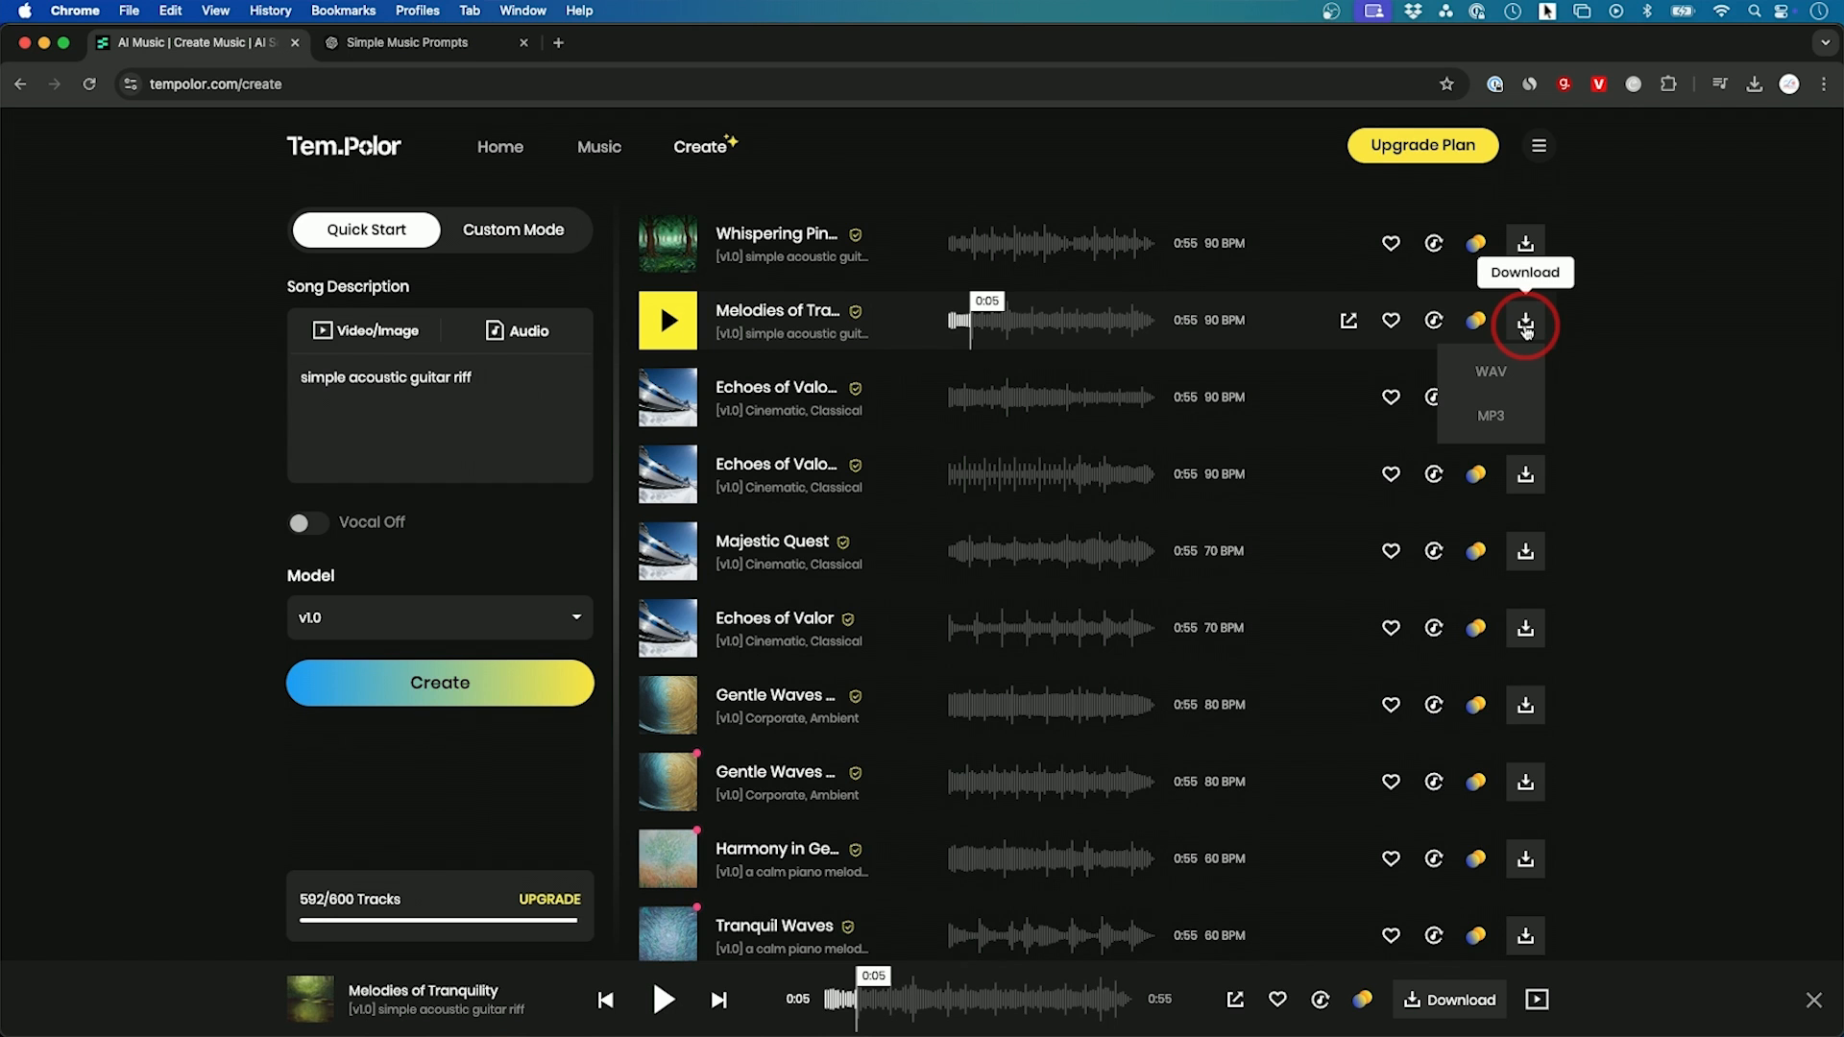
left_click(1488, 374)
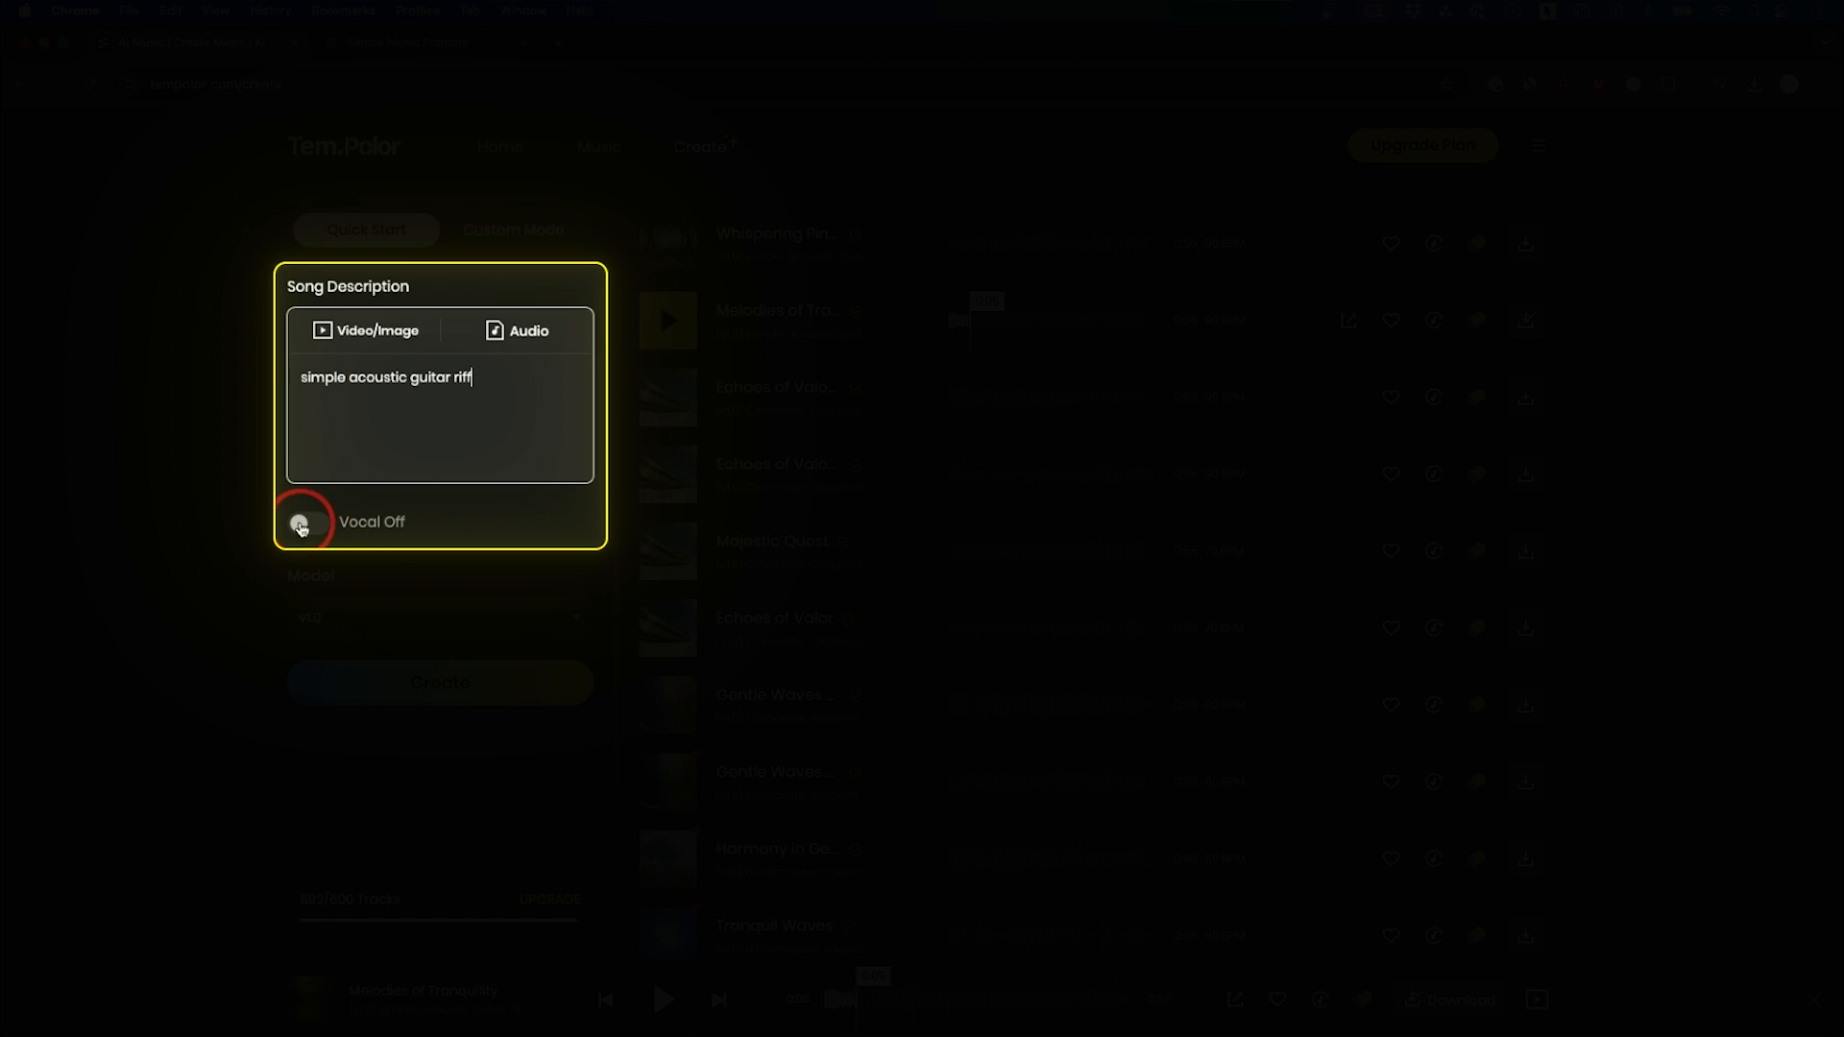
Step: Try the vocal option on and off, and generate the simple acoustic guitar riff with model v1.5 and vocals off
left_click(300, 524)
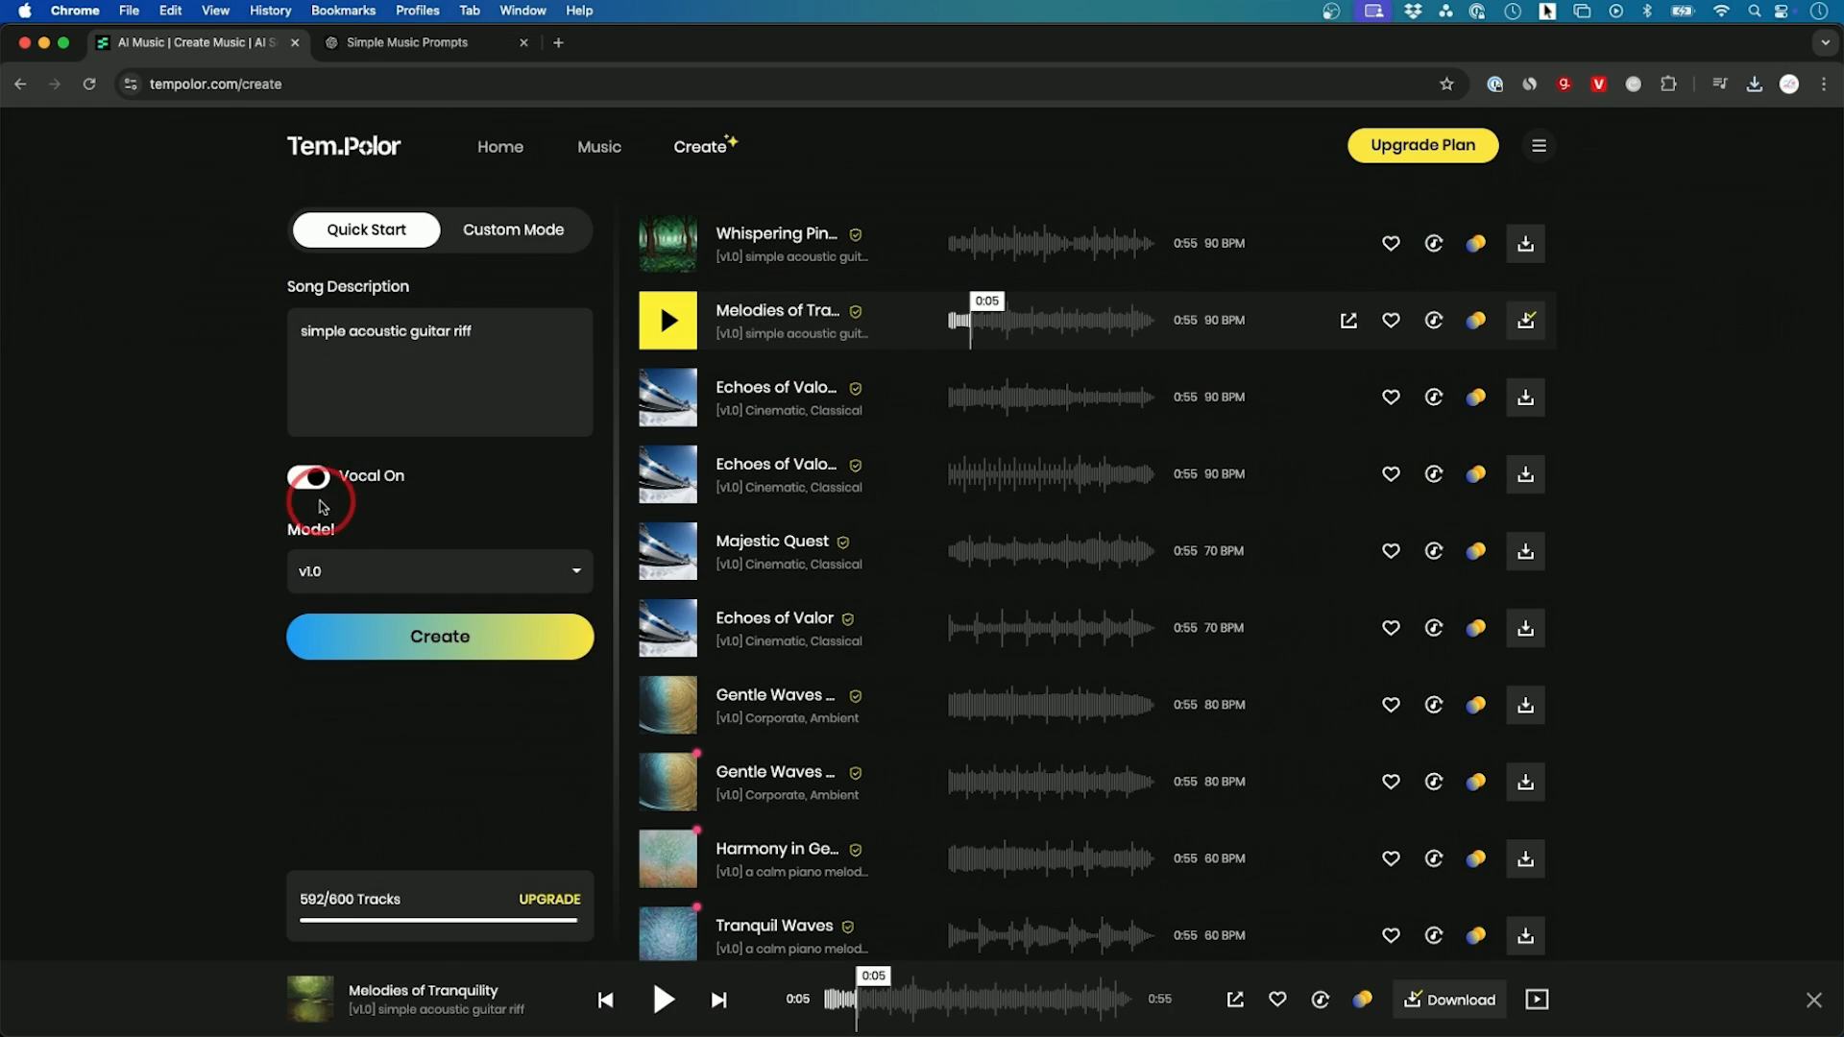
left_click(309, 481)
left_click(365, 617)
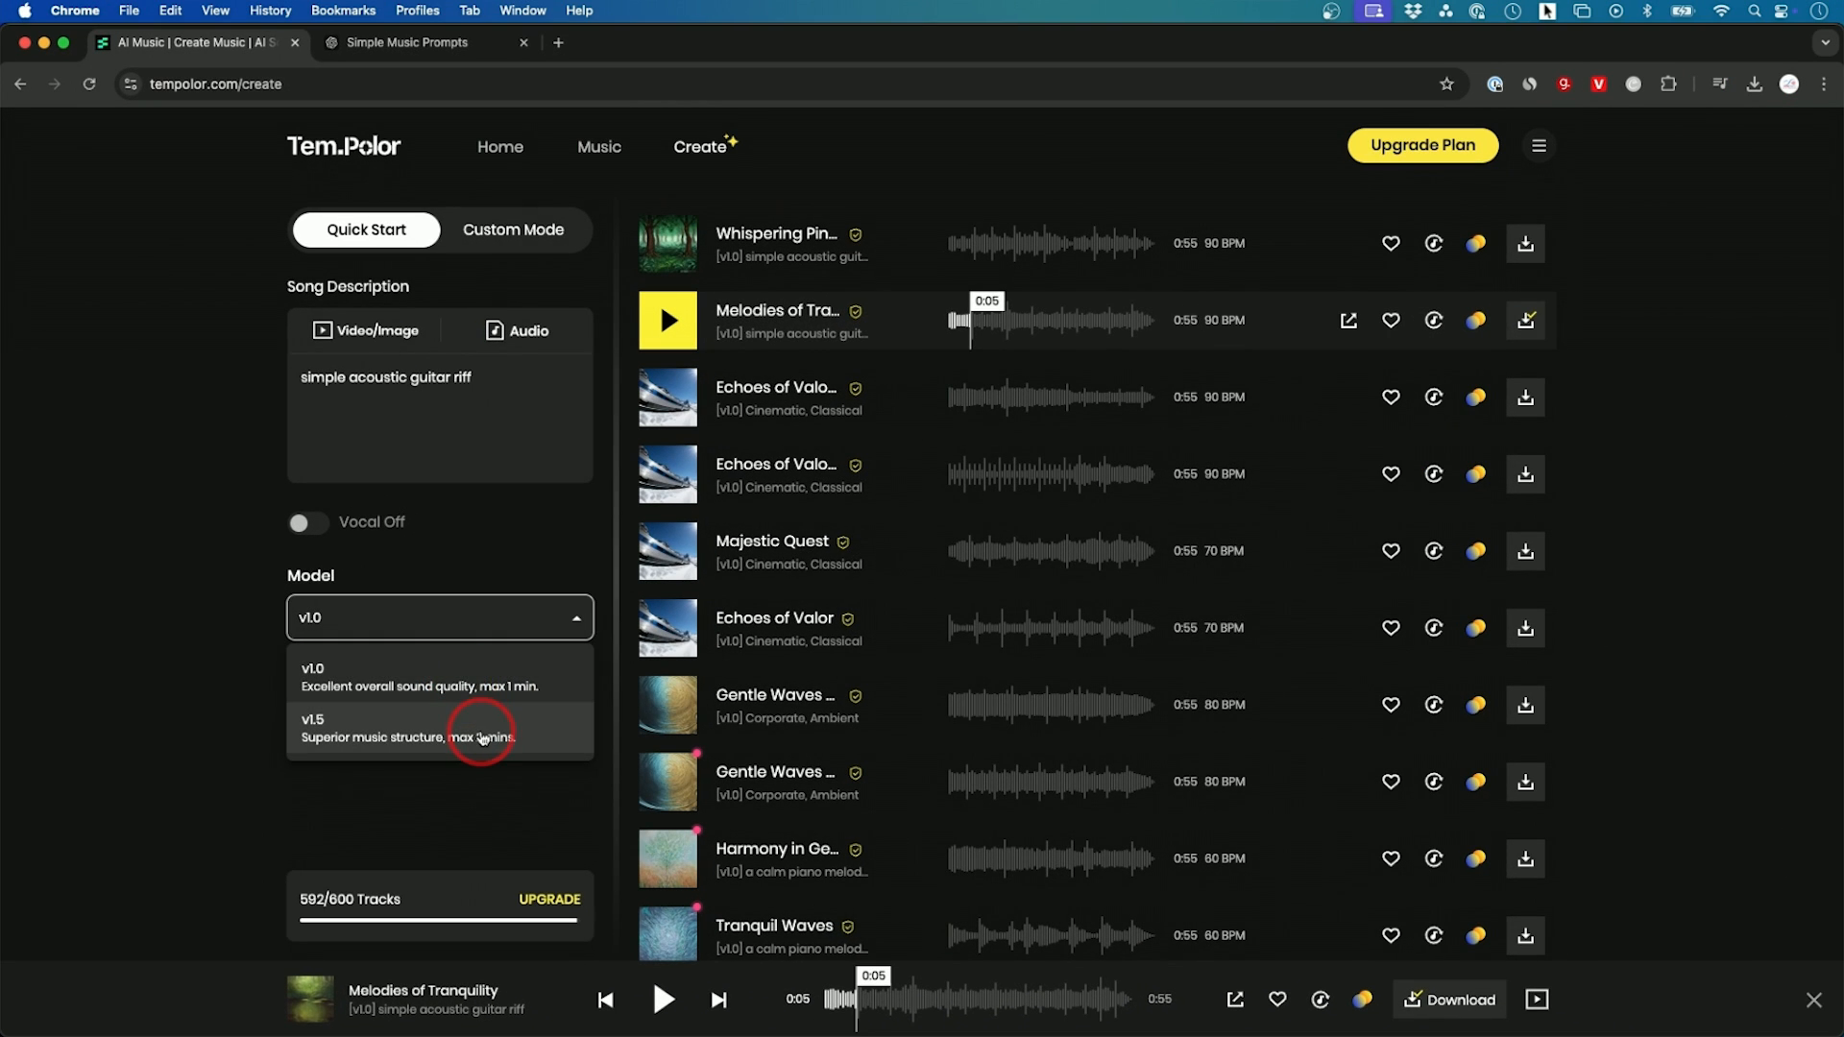
left_click(482, 737)
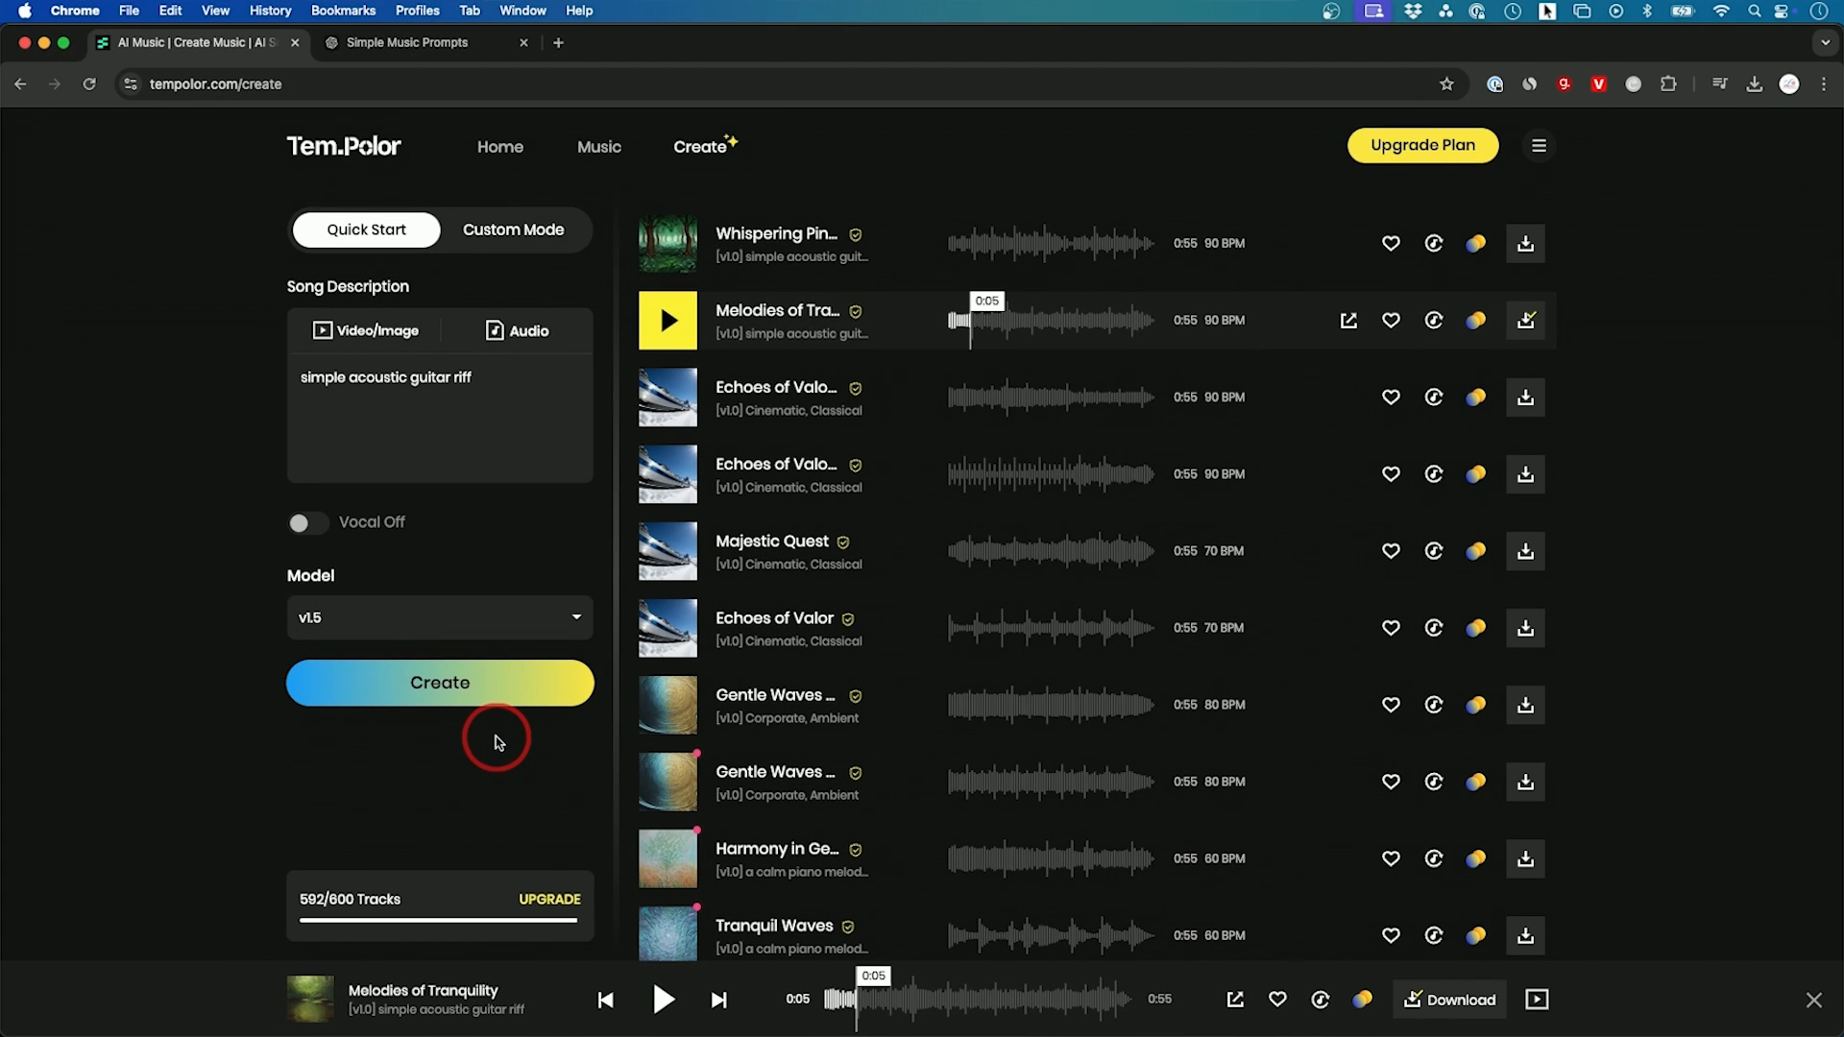
left_click(463, 693)
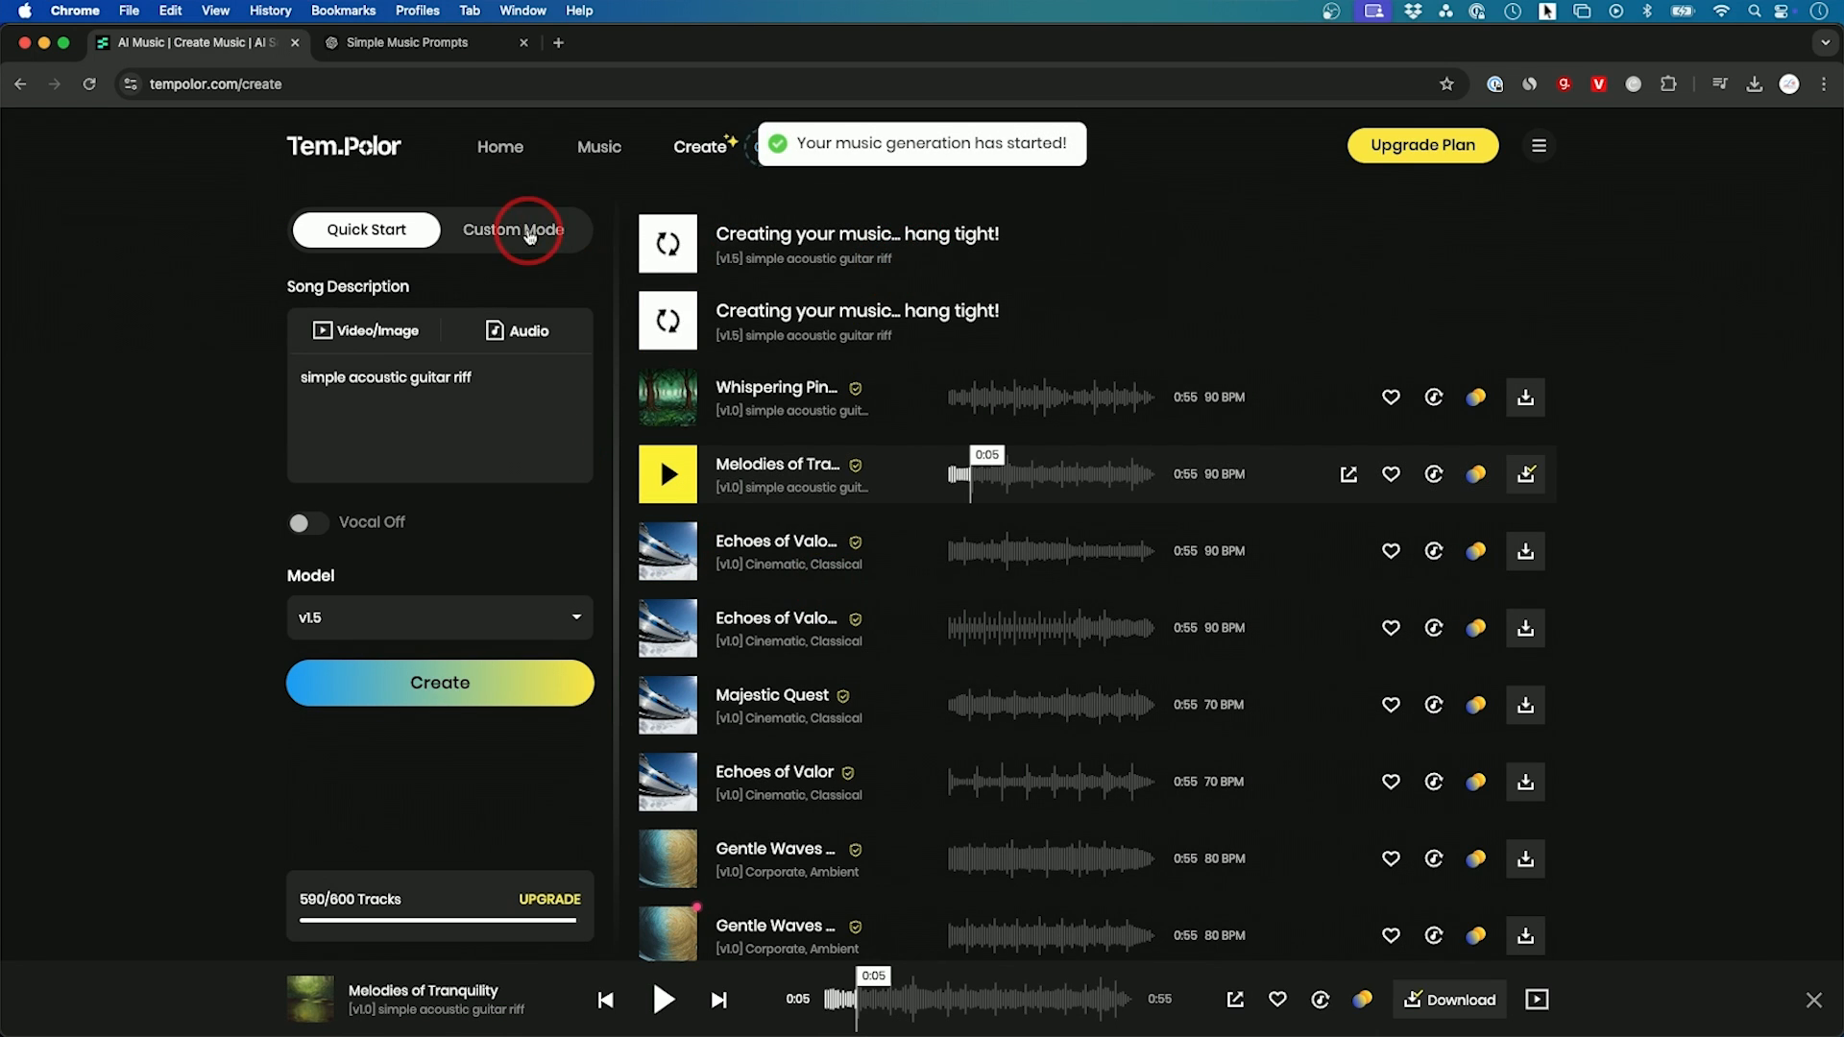
Step: Examine the Custom Mode settings for musical prompt, BPM, tonality and chord progression
left_click(530, 237)
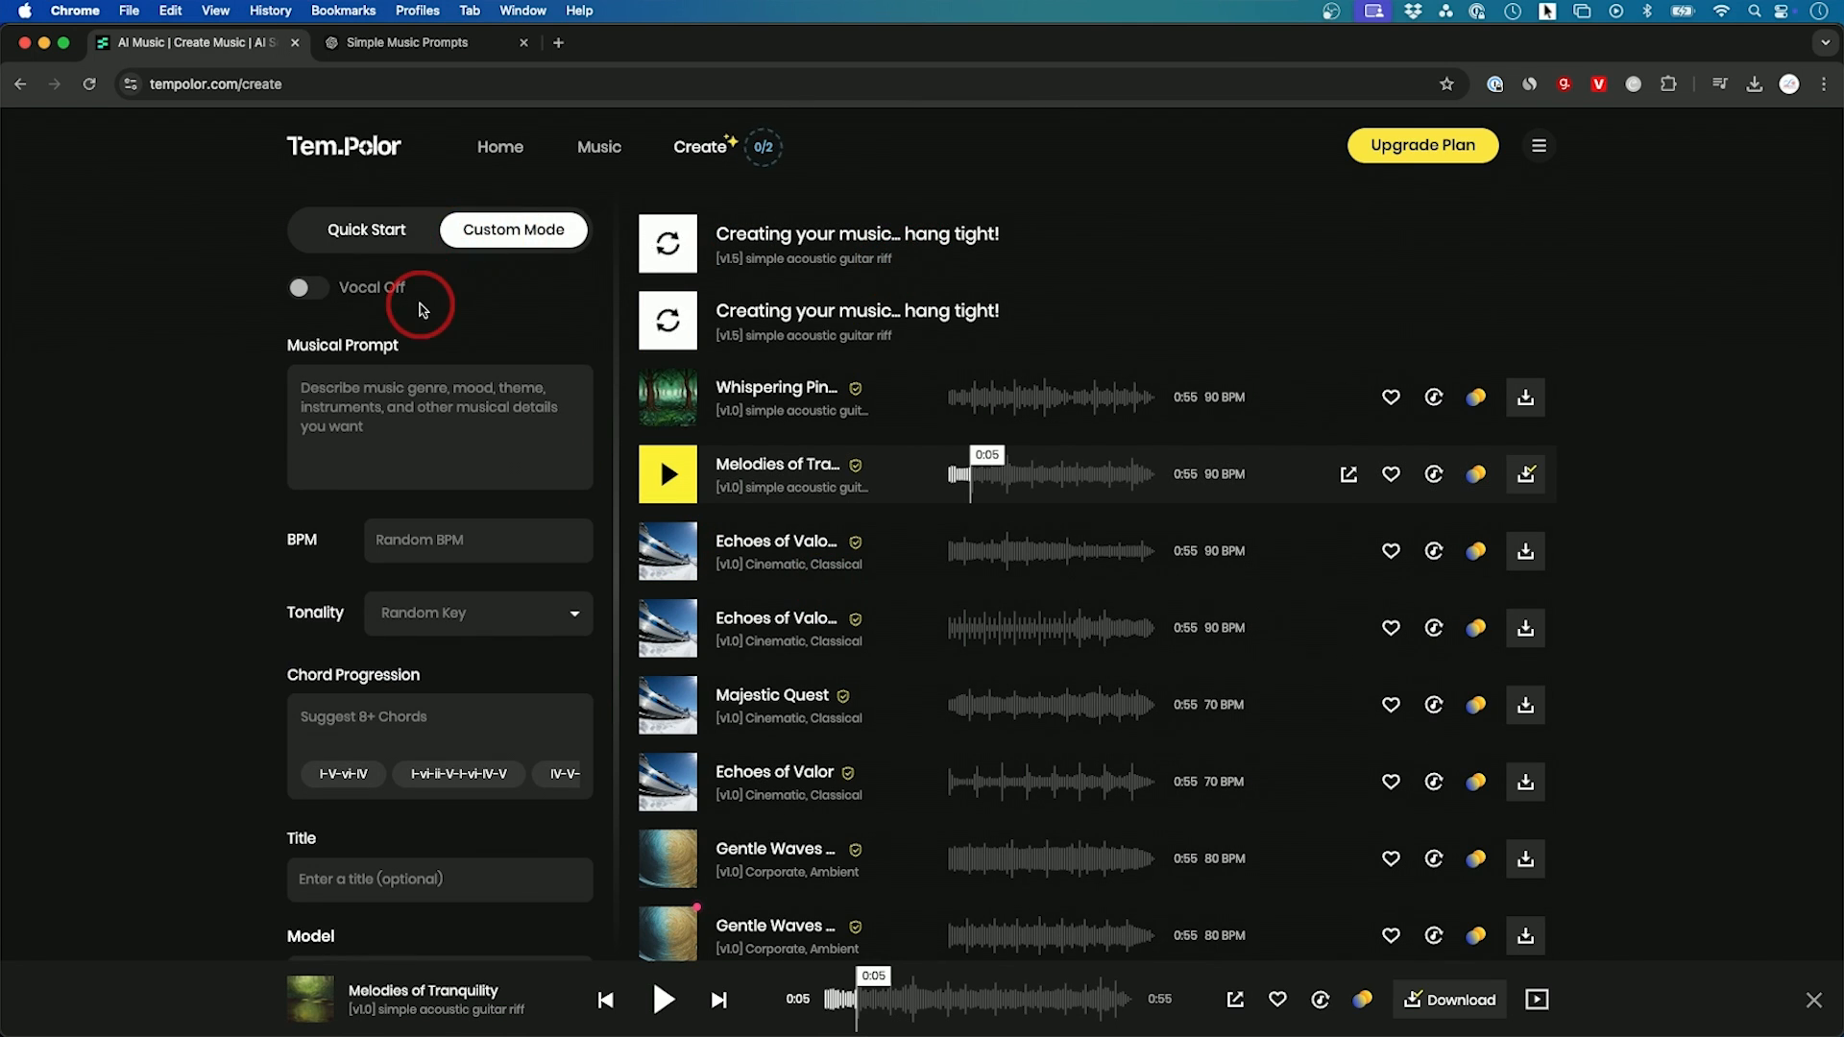
left_click(411, 413)
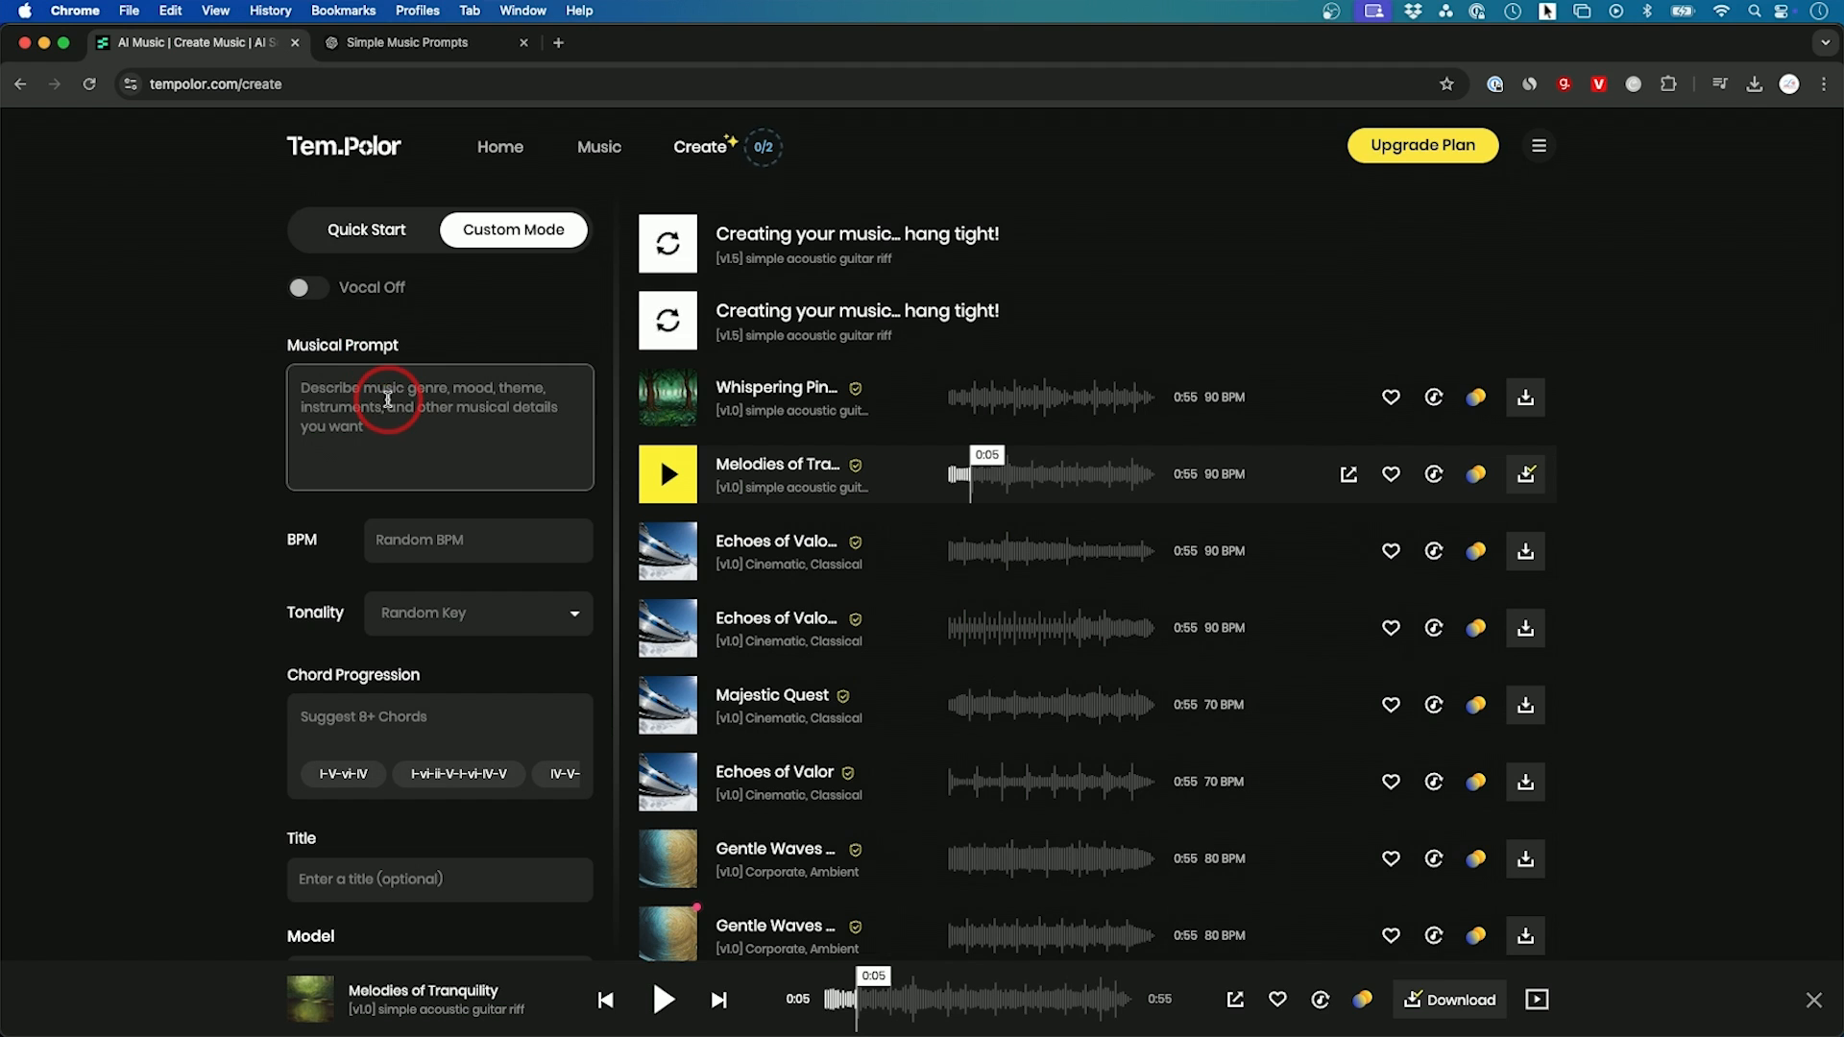
scroll(388, 400, "down", 1)
left_click(399, 492)
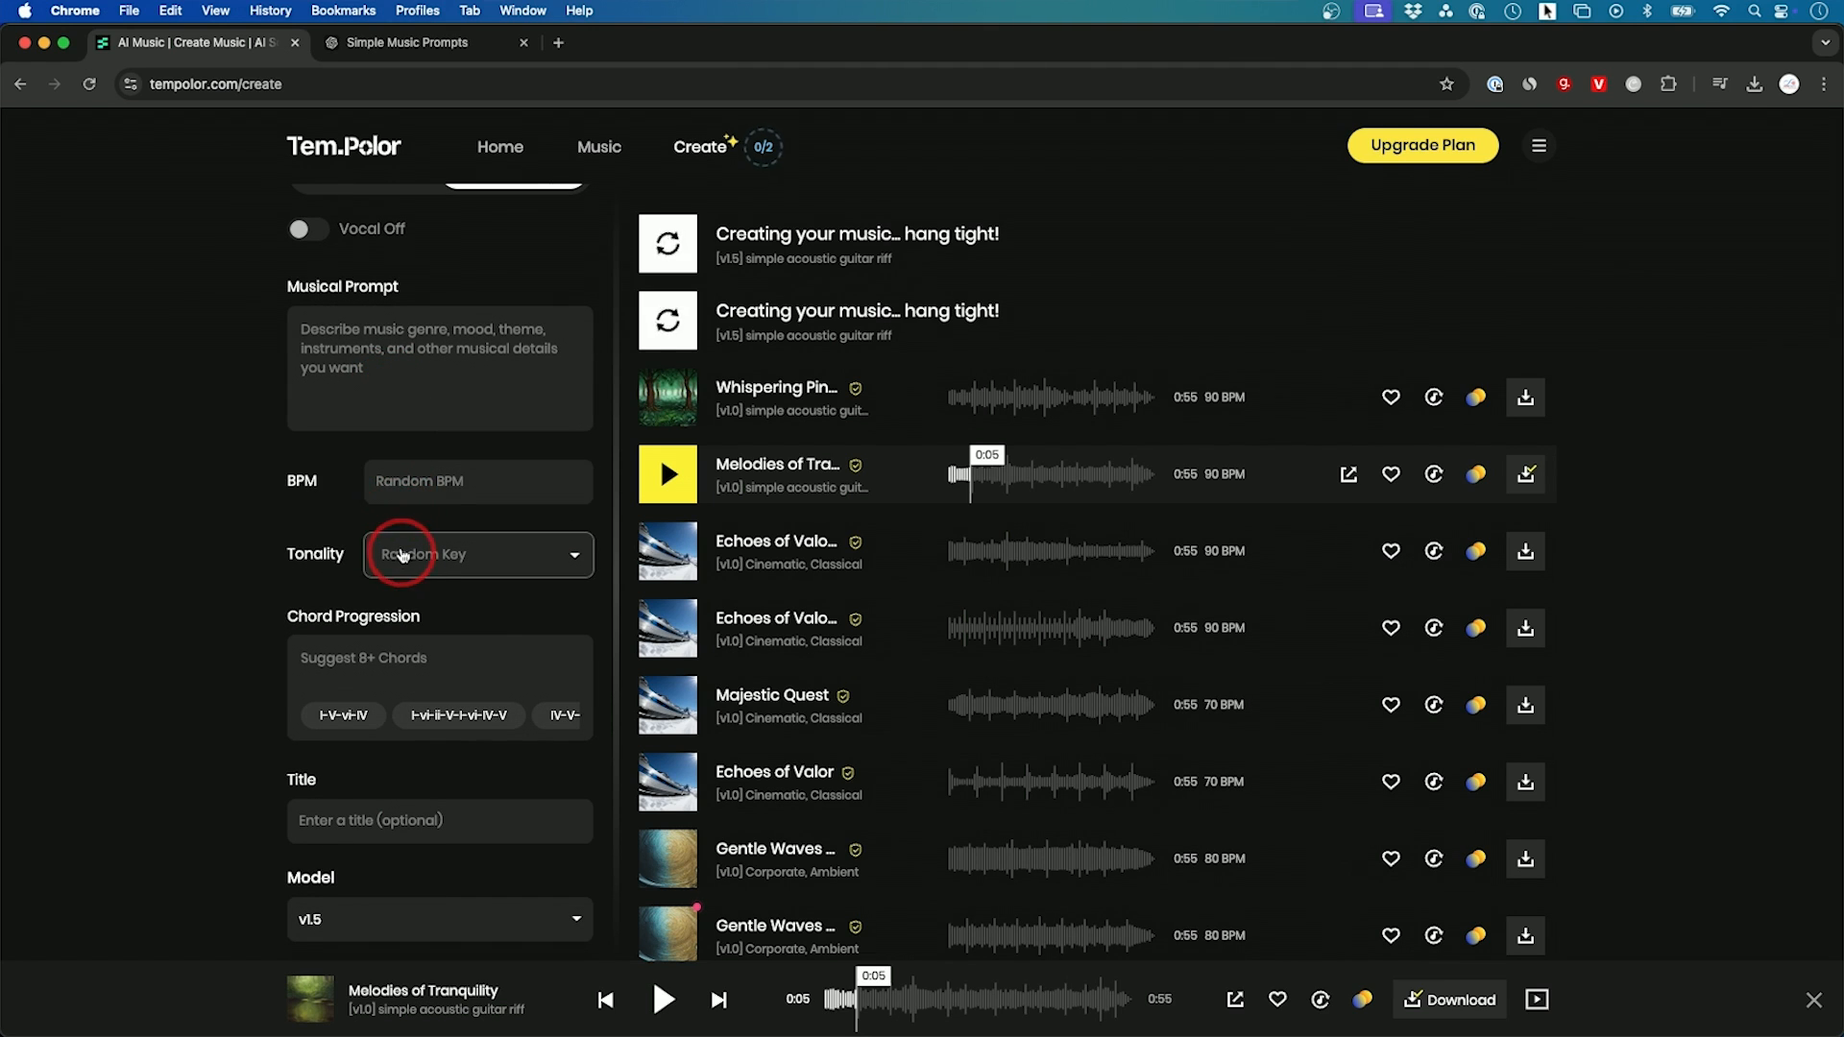
scroll(393, 562, "down", 1)
left_click(465, 488)
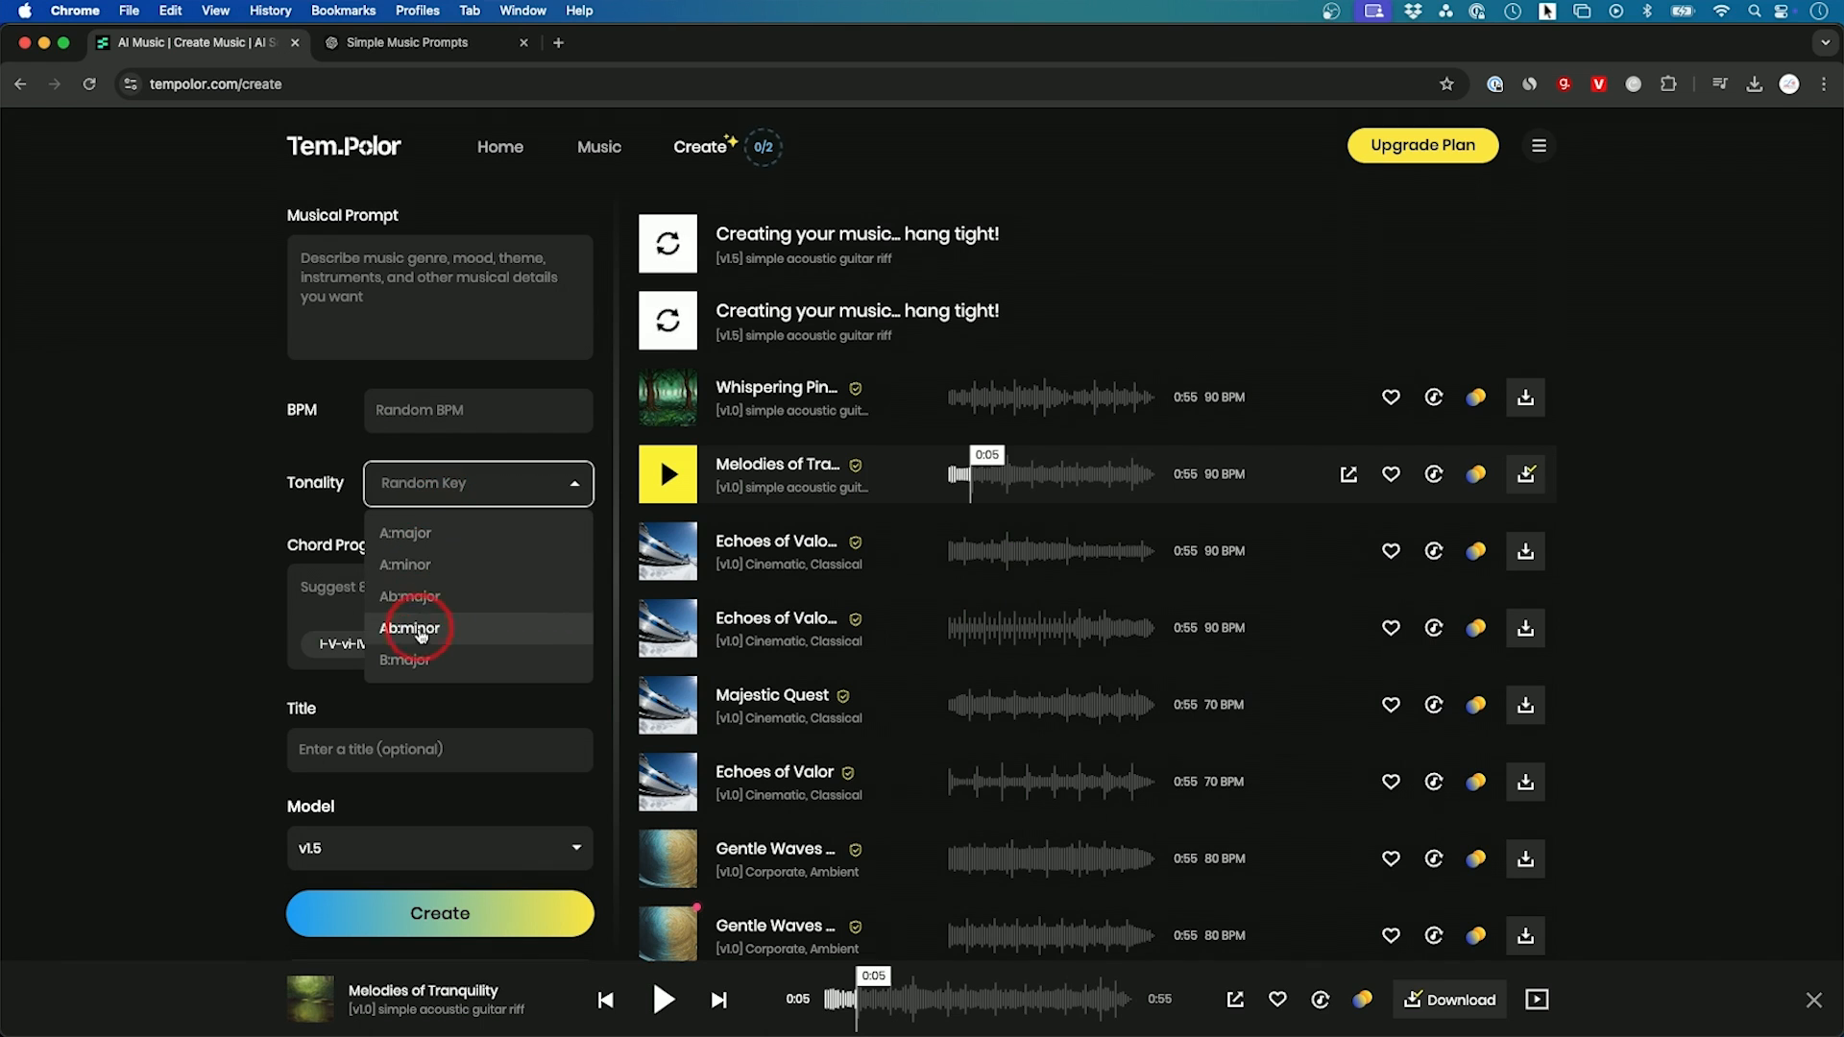
left_click(424, 500)
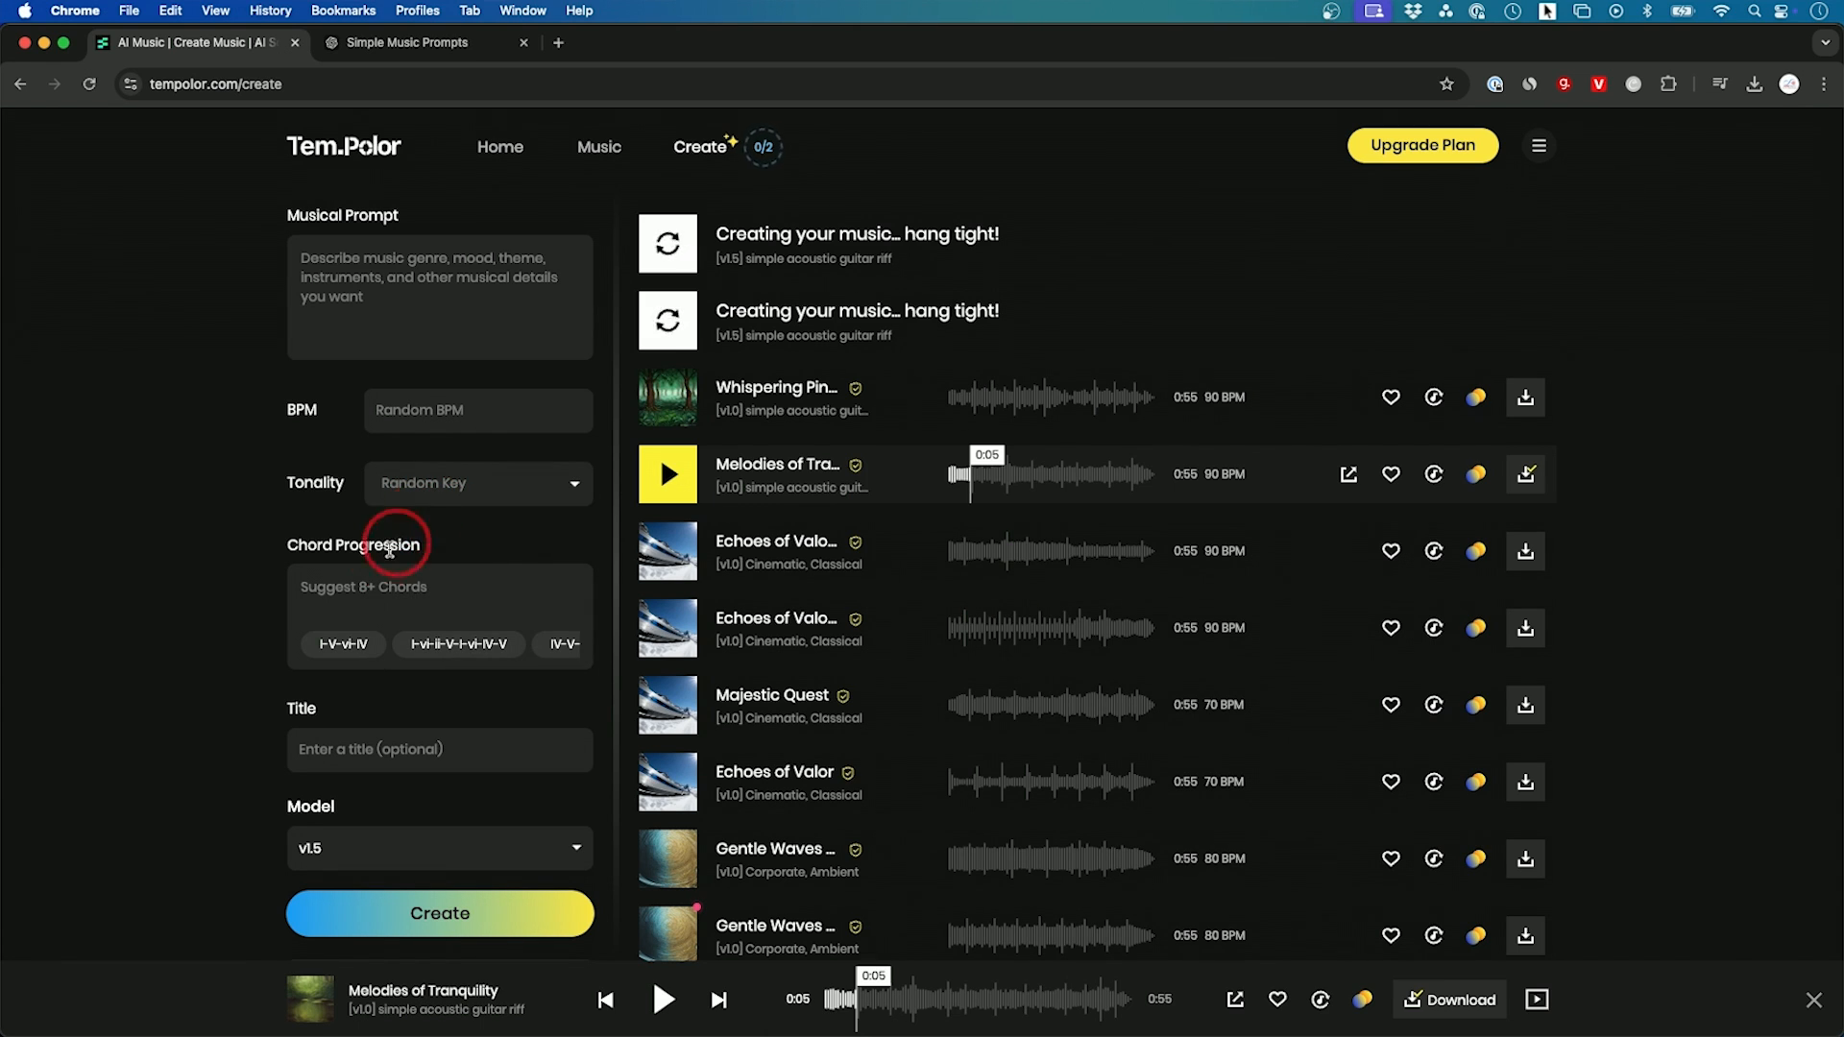
left_click(415, 533)
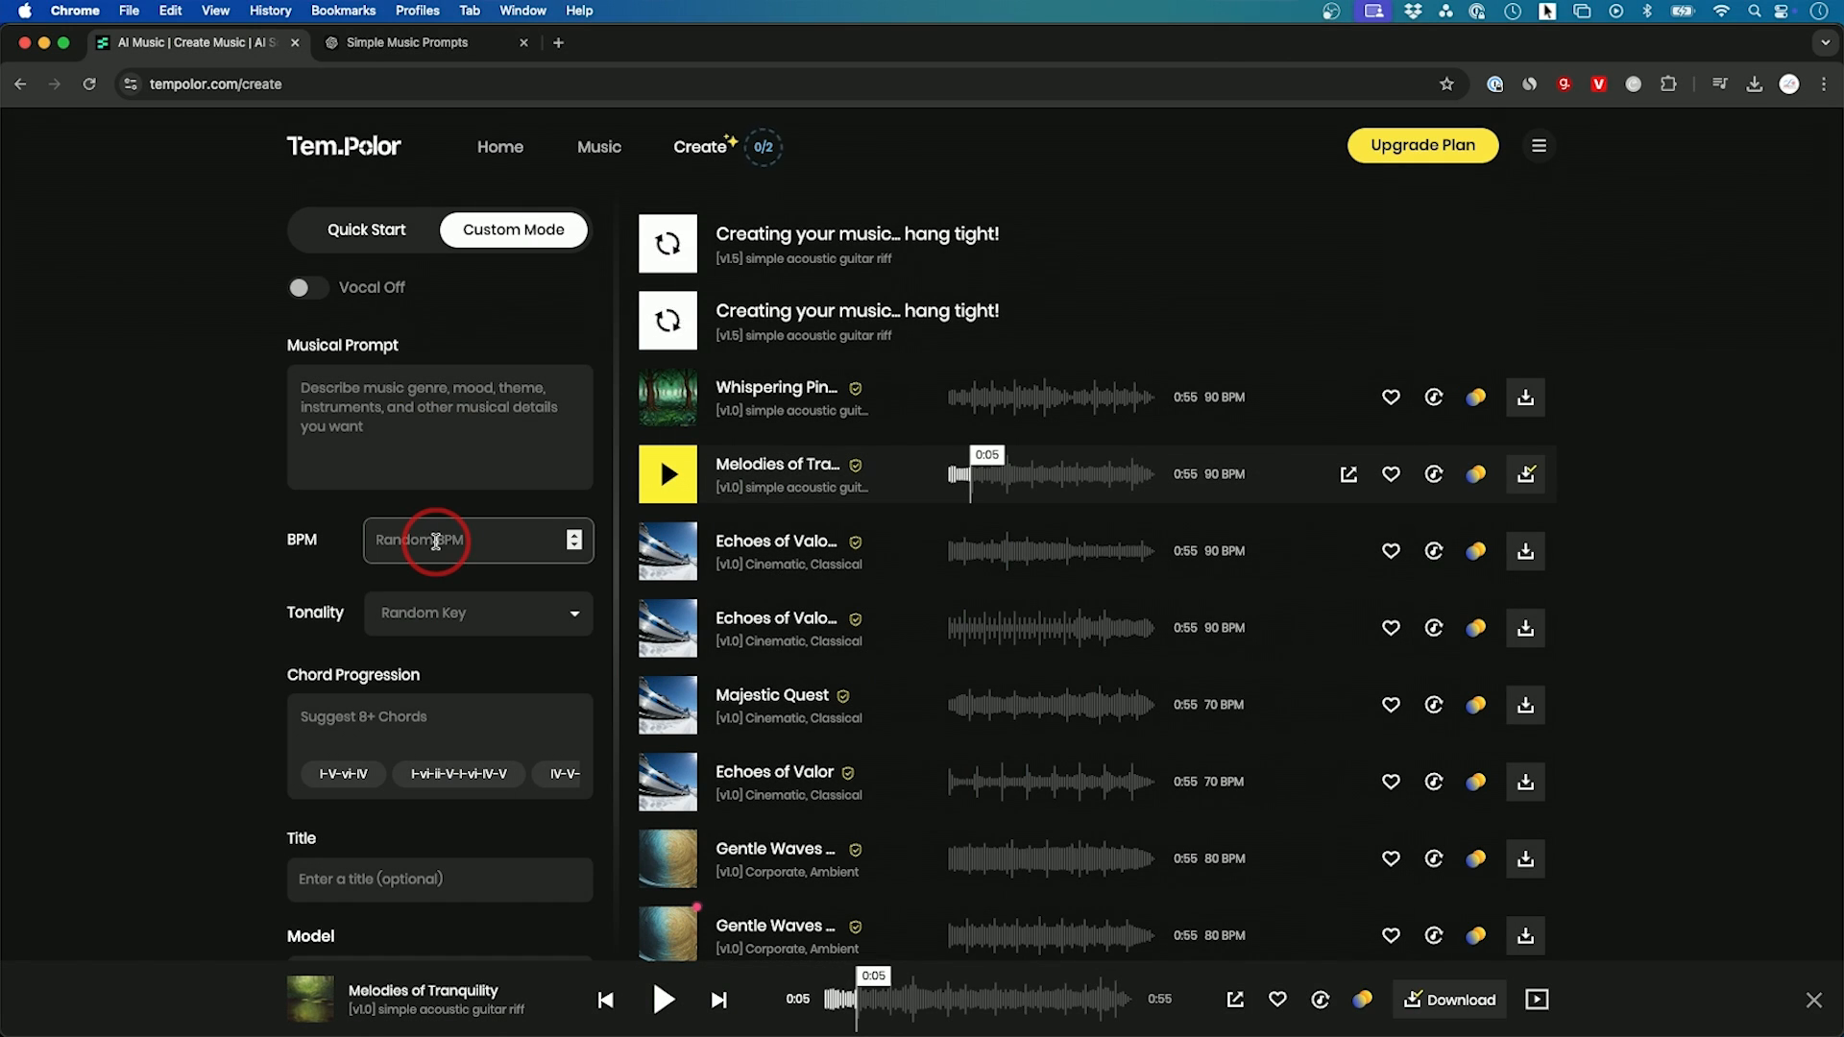
Step: Preview the v1.5 guitar tracks Under the Starlit Canopy and Haven
scroll(432, 533, "down", 5)
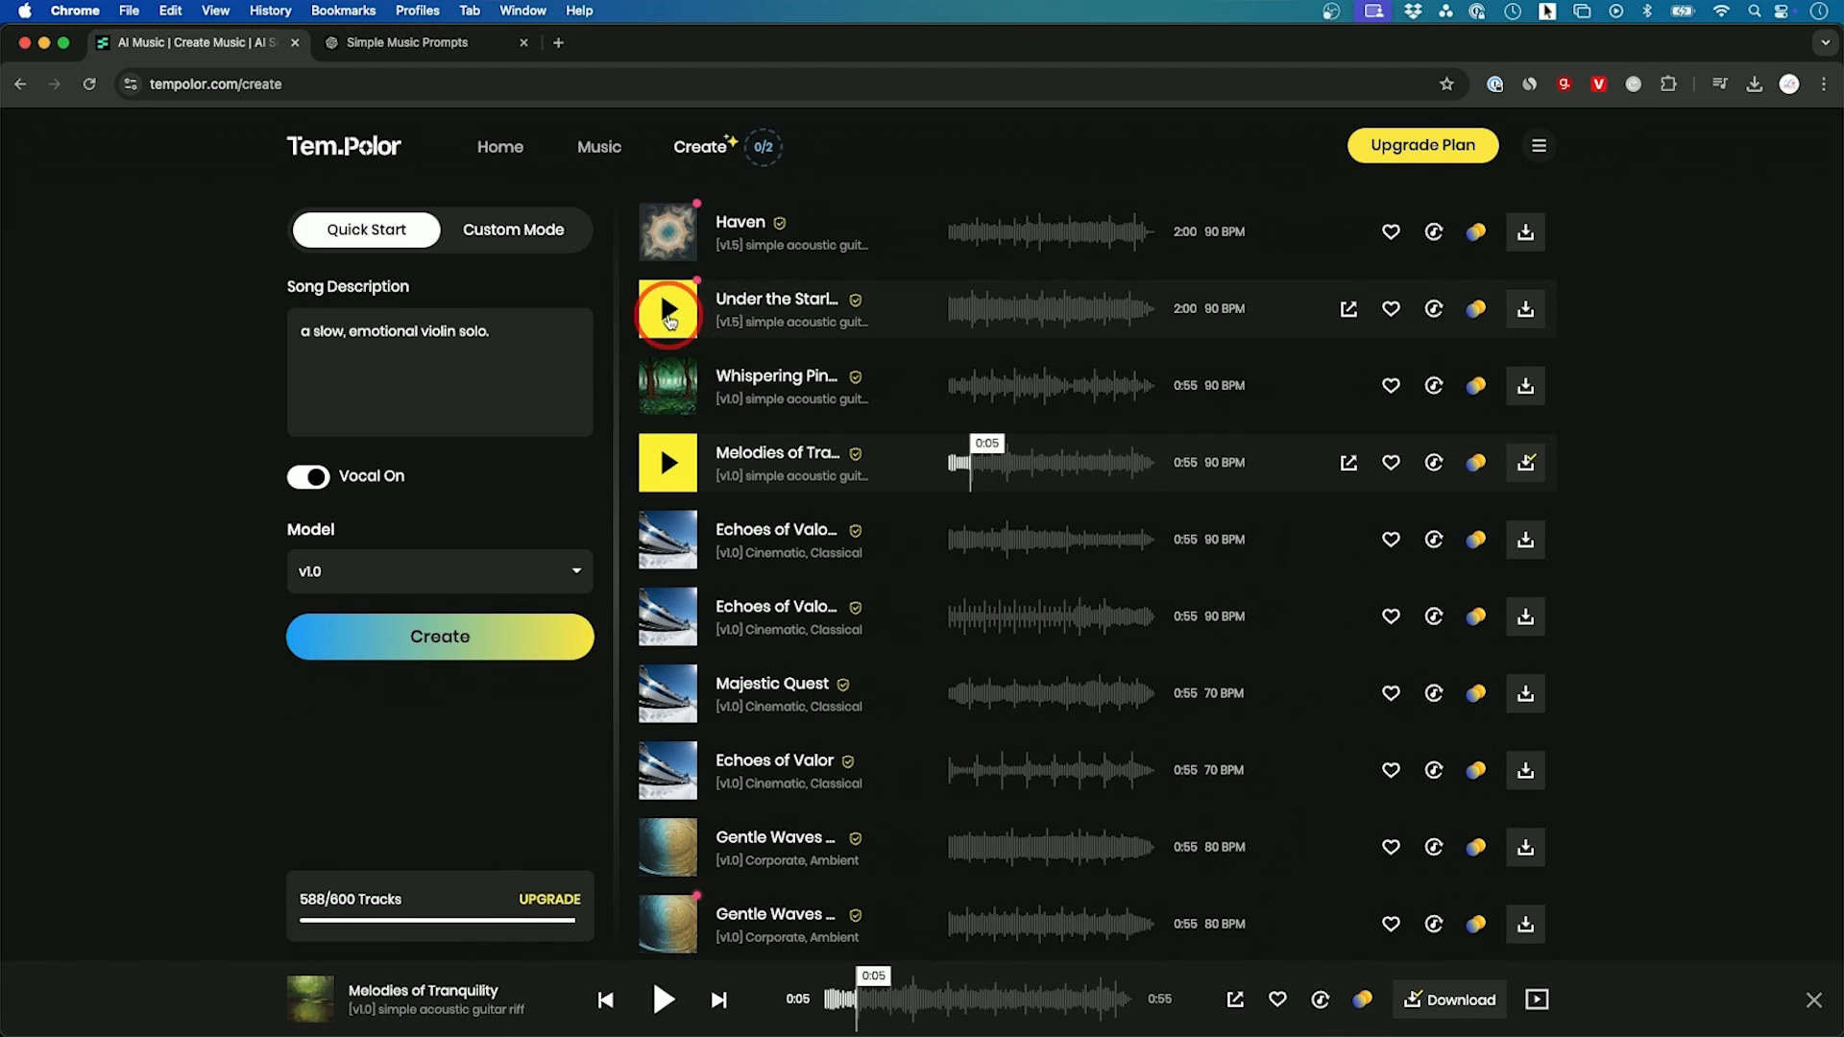
left_click(668, 311)
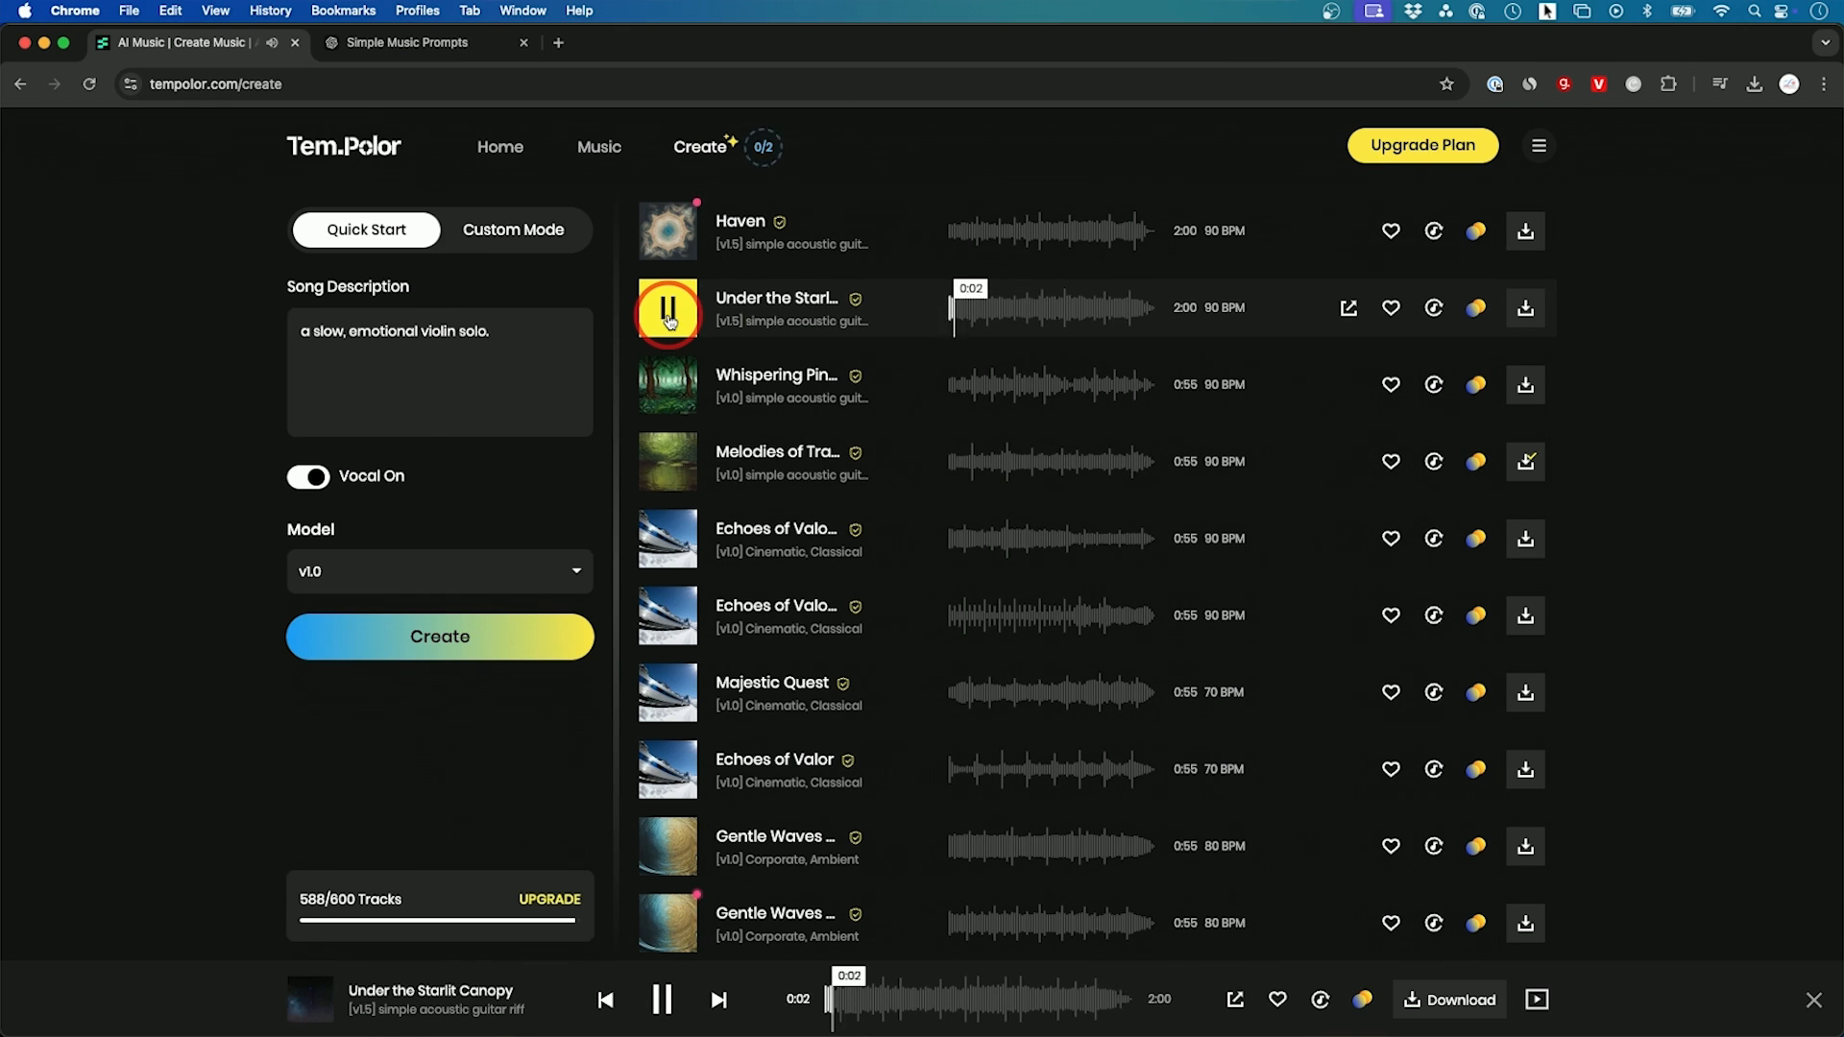
left_click(669, 320)
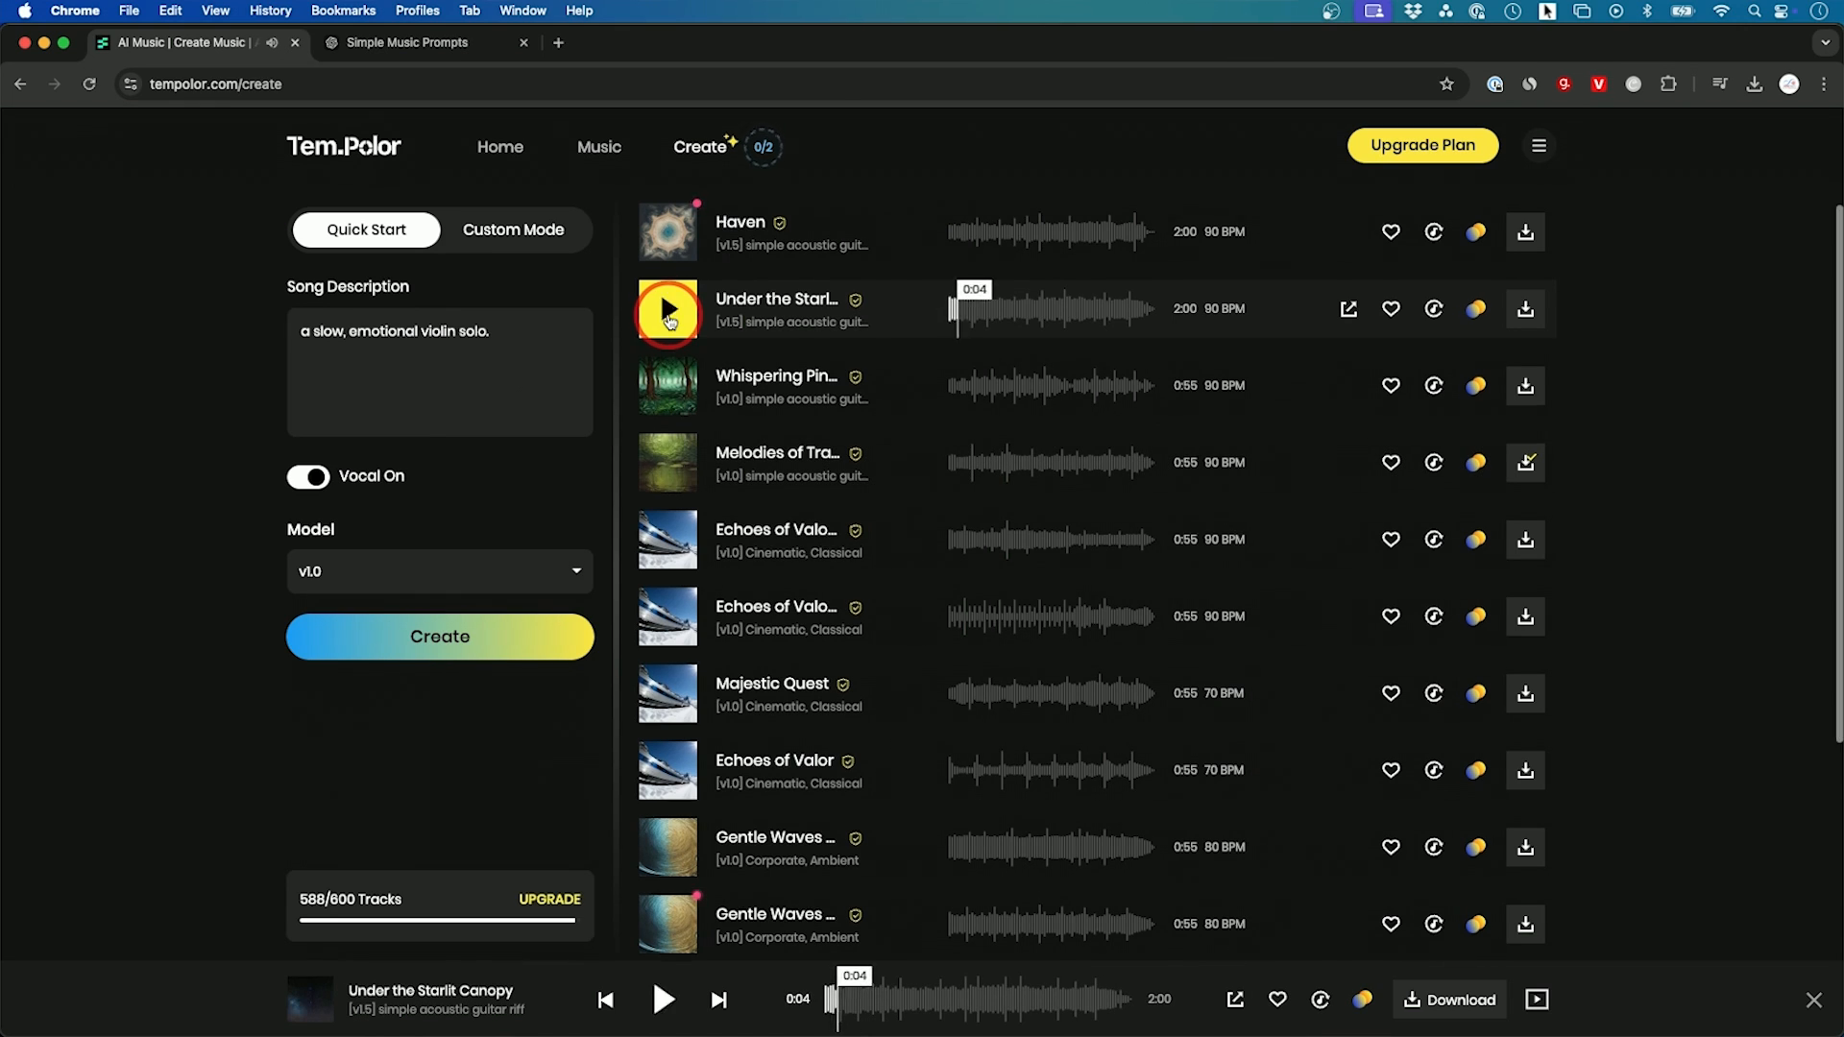
left_click(668, 238)
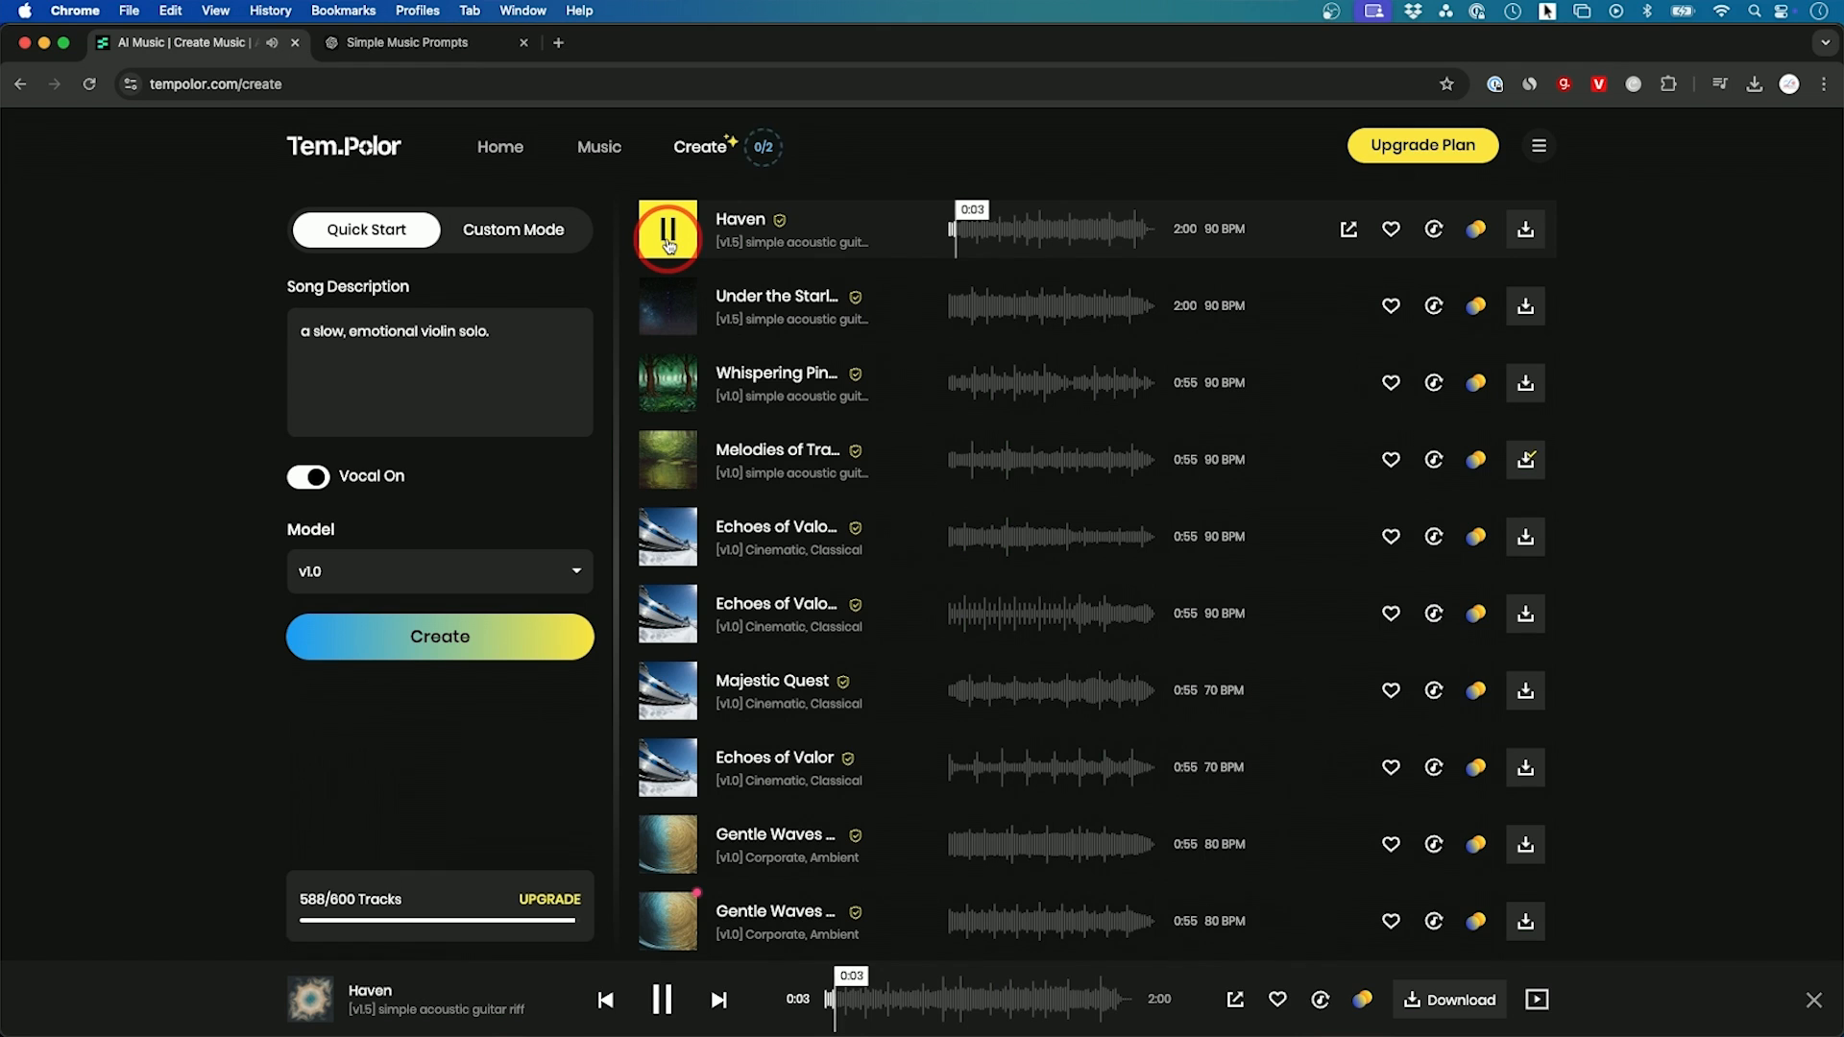
left_click(669, 242)
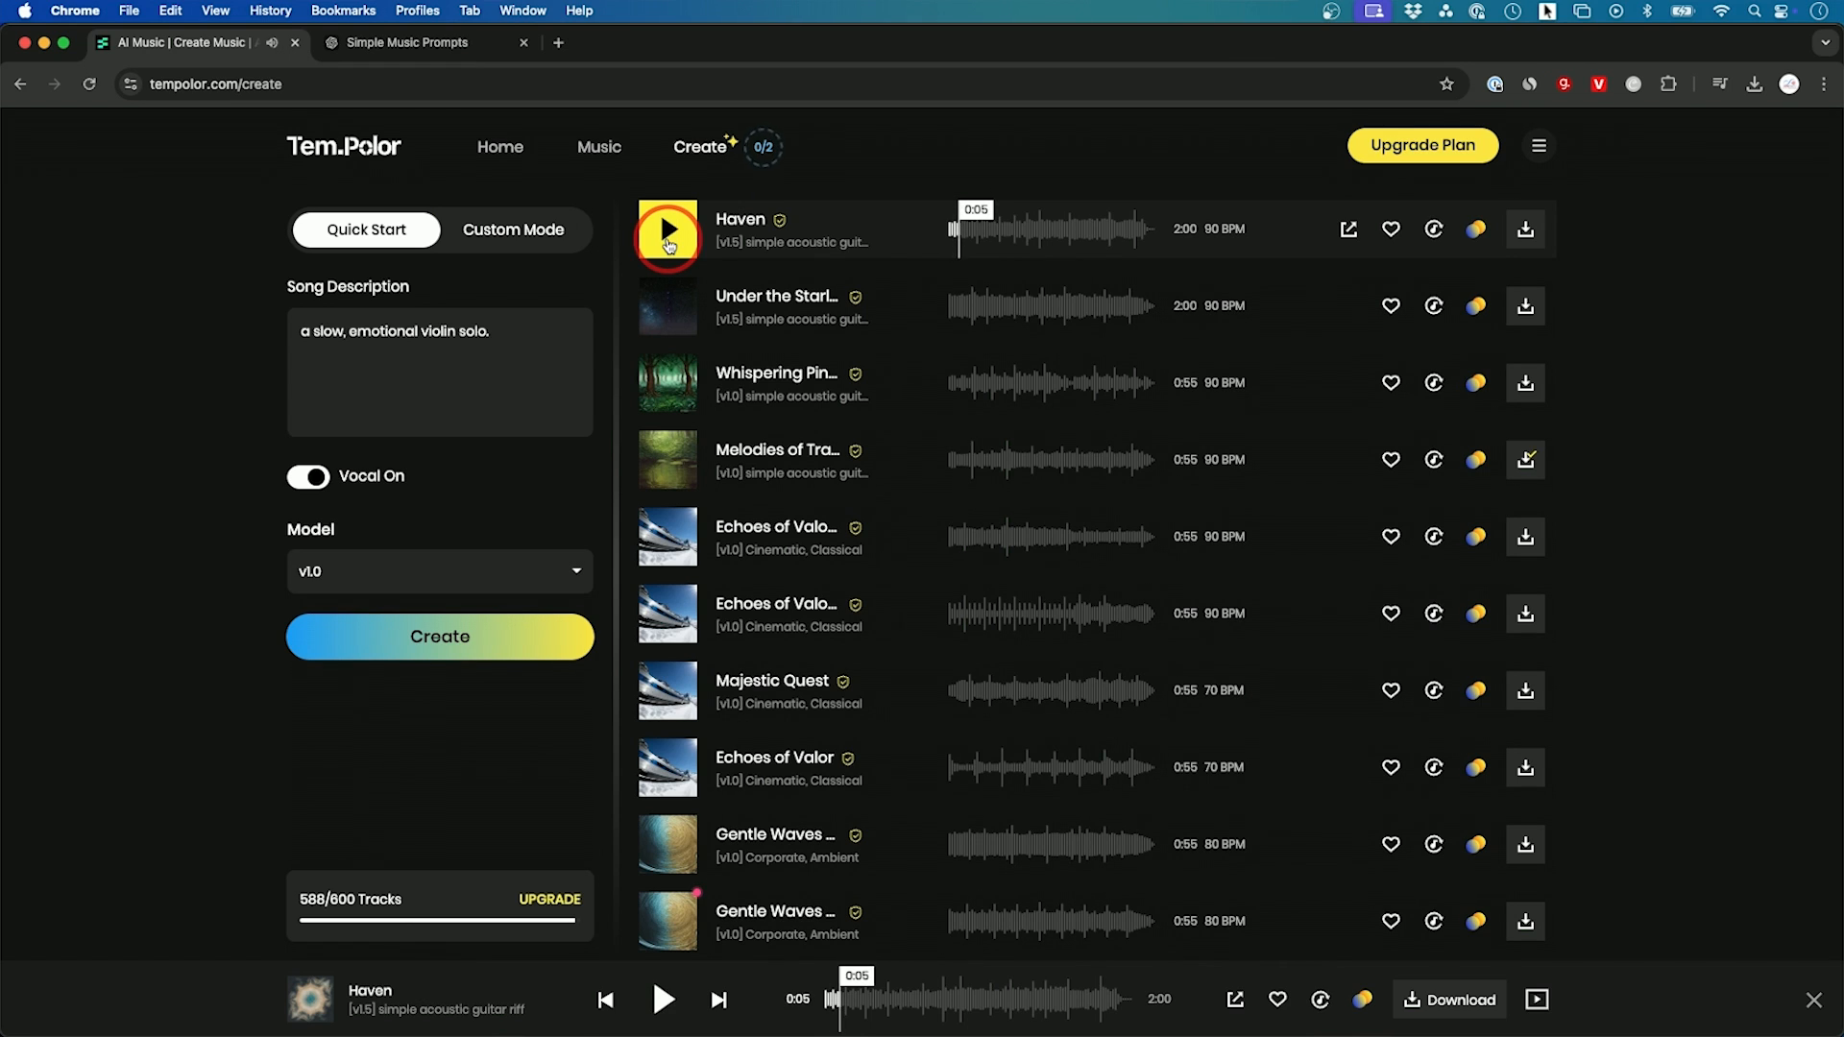
left_click(1095, 266)
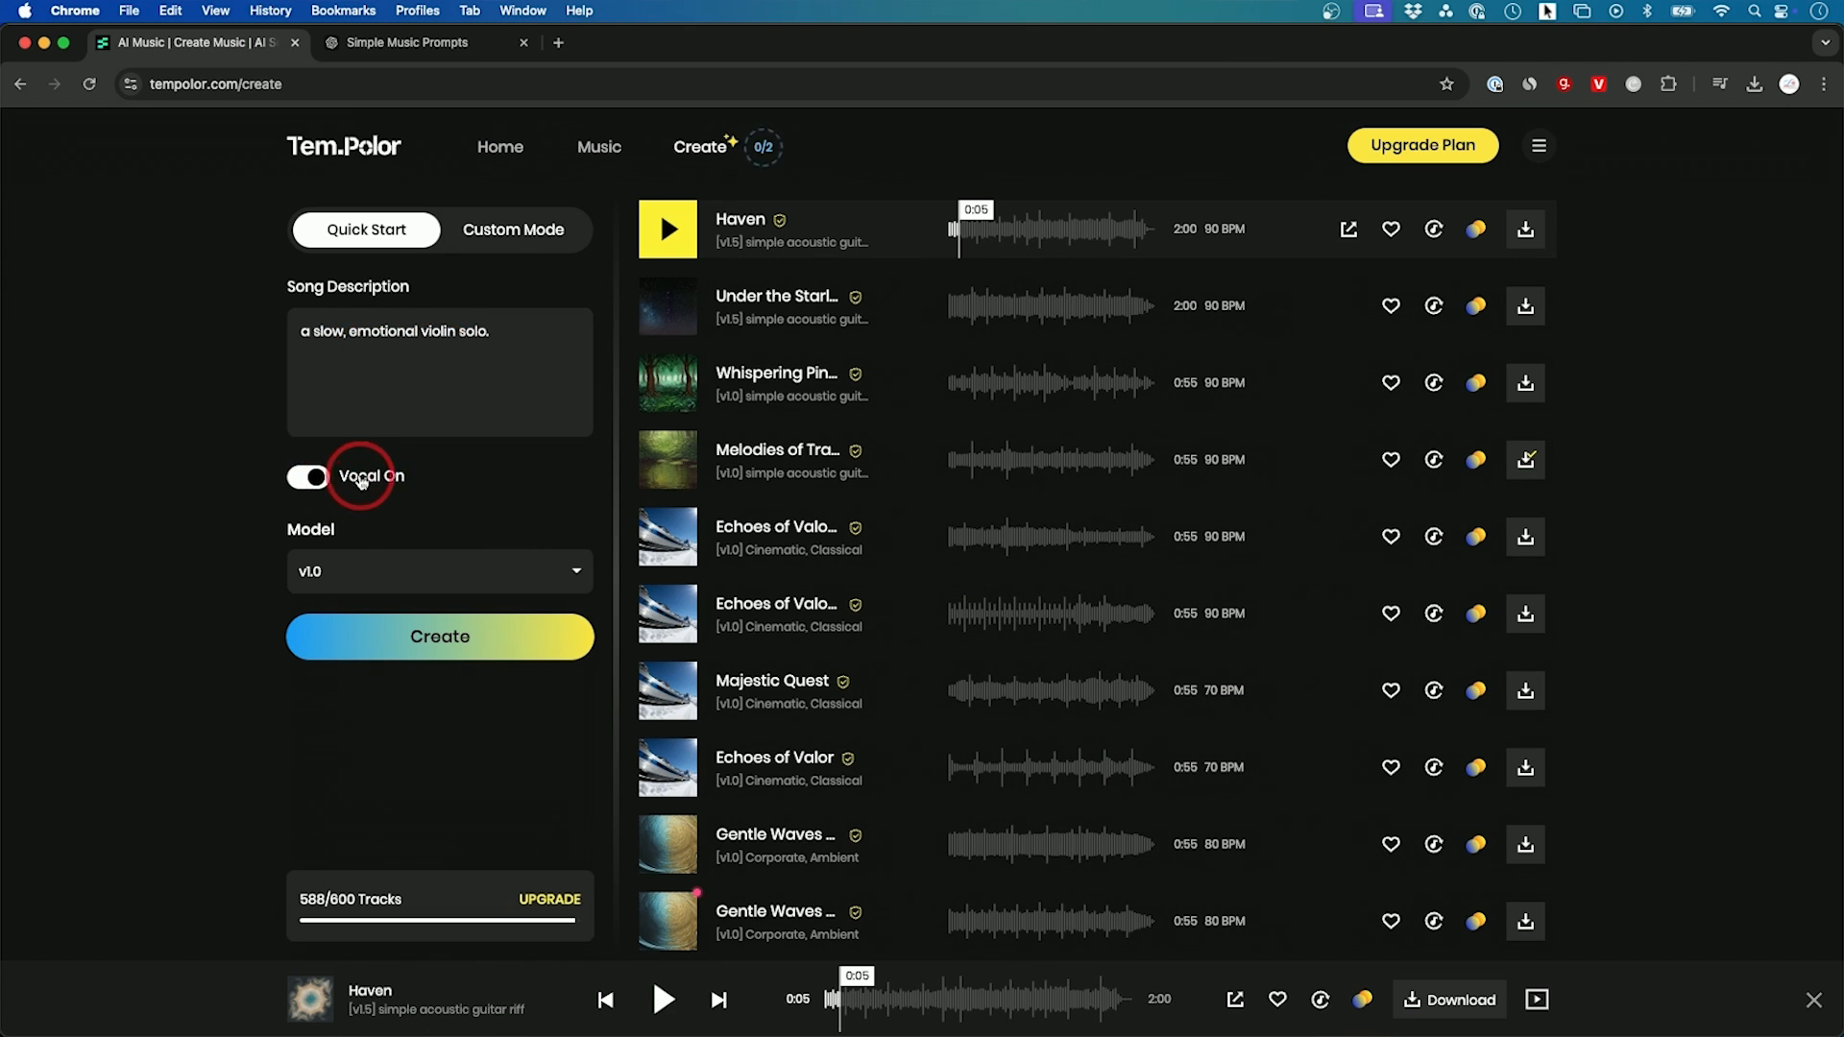
Step: Generate "a slow, emotional violin solo." with vocals on model v1.0 and preview Silent Night's Cry
left_click(482, 625)
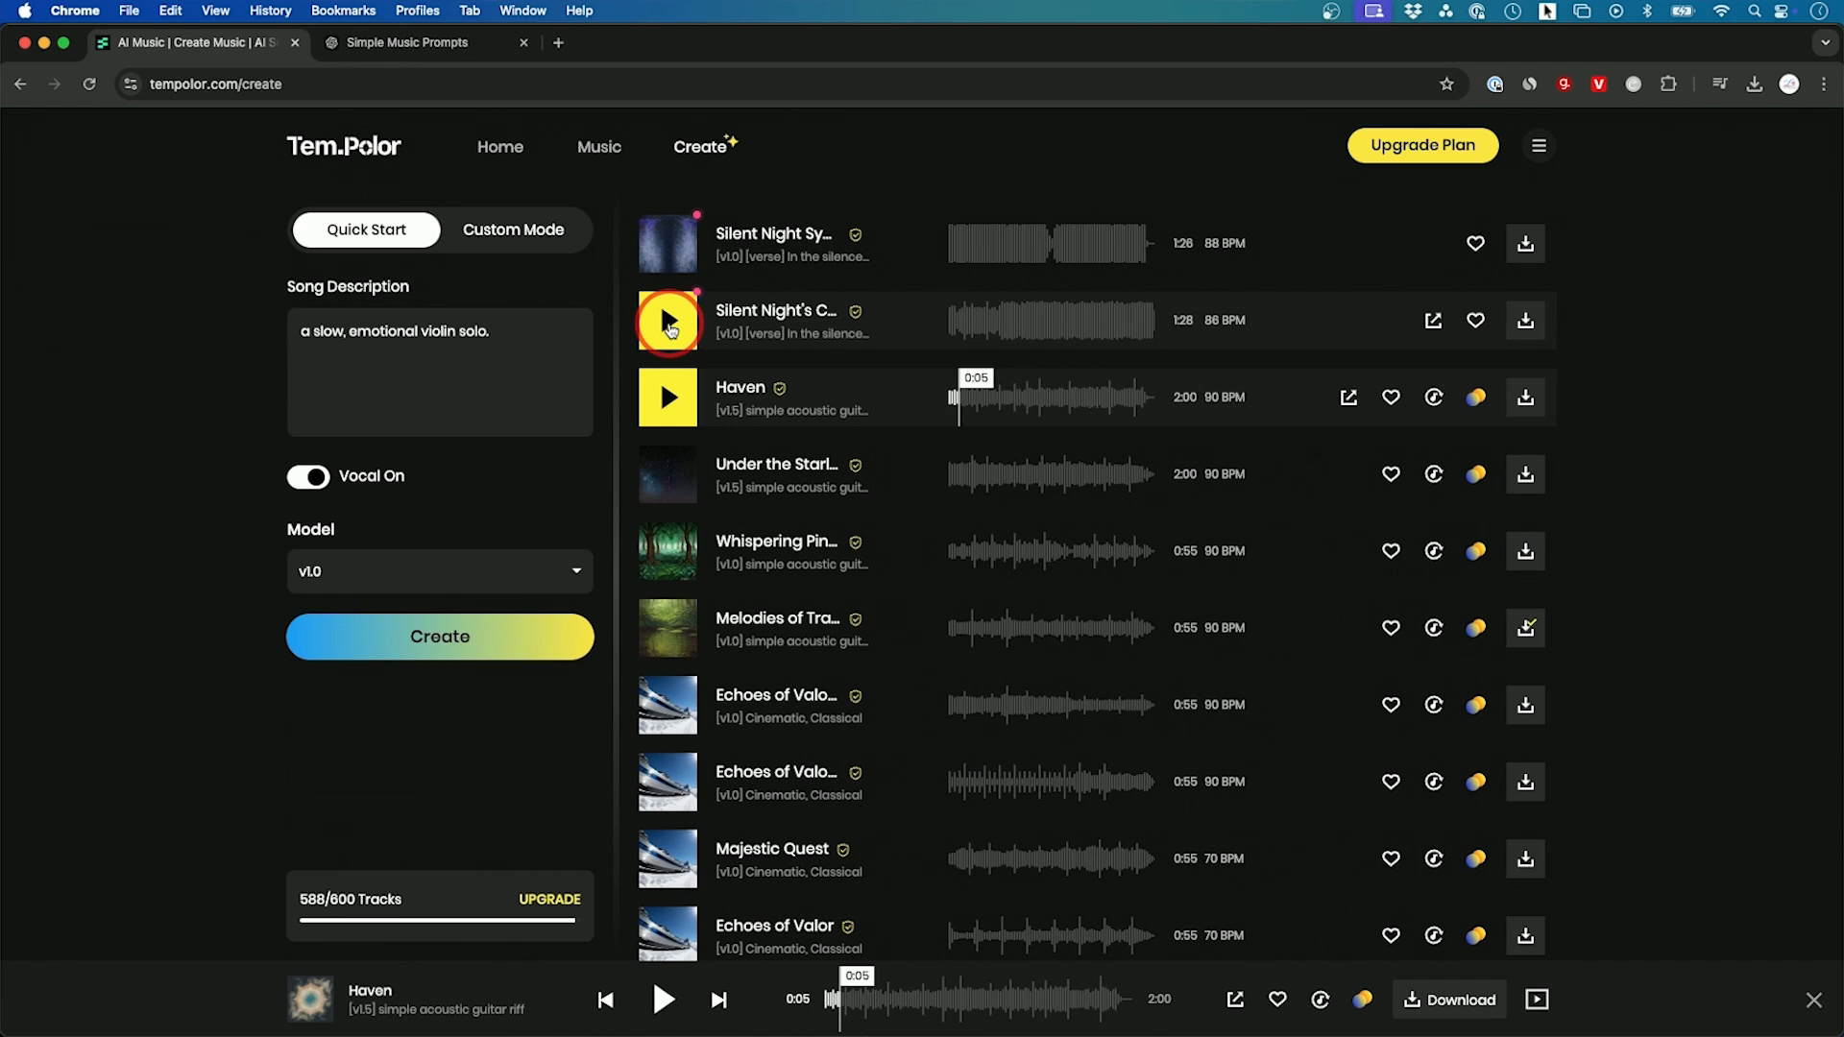
left_click(669, 328)
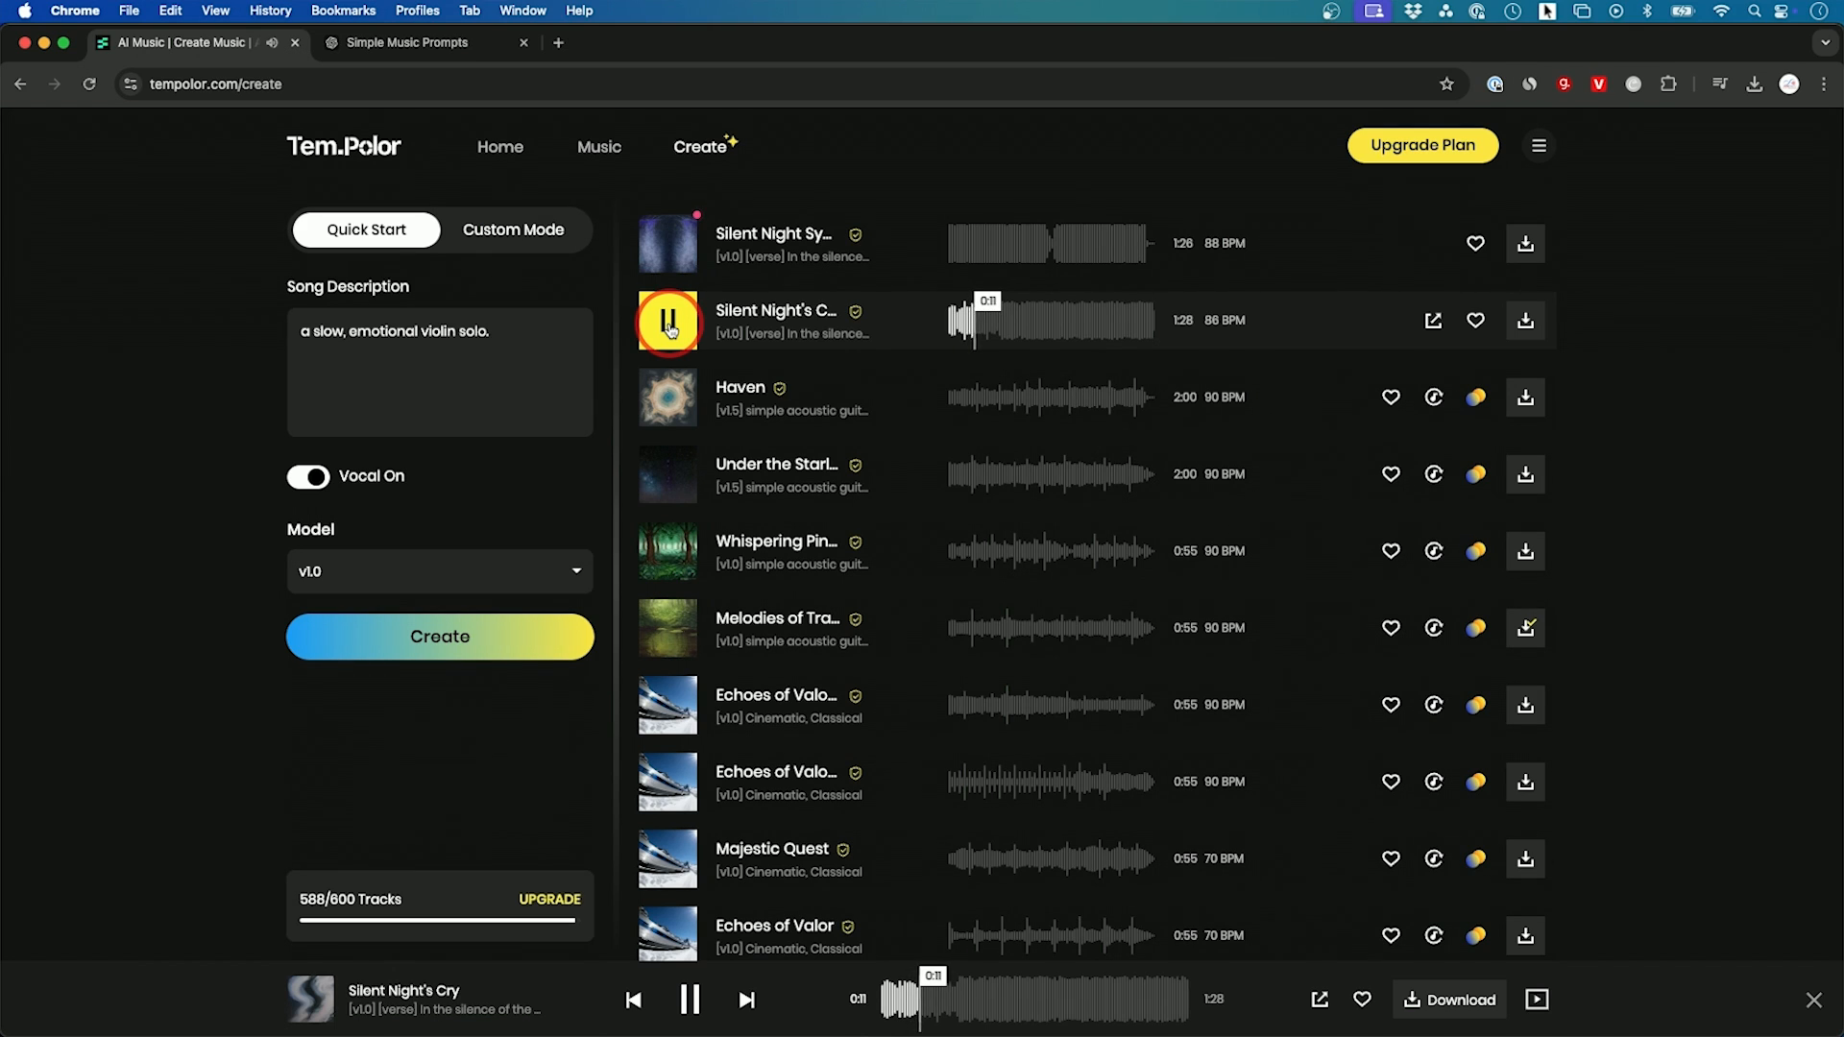
Step: Extend the song description to "a slow, emotional violin solo about going to space" and generate it
left_click(535, 330)
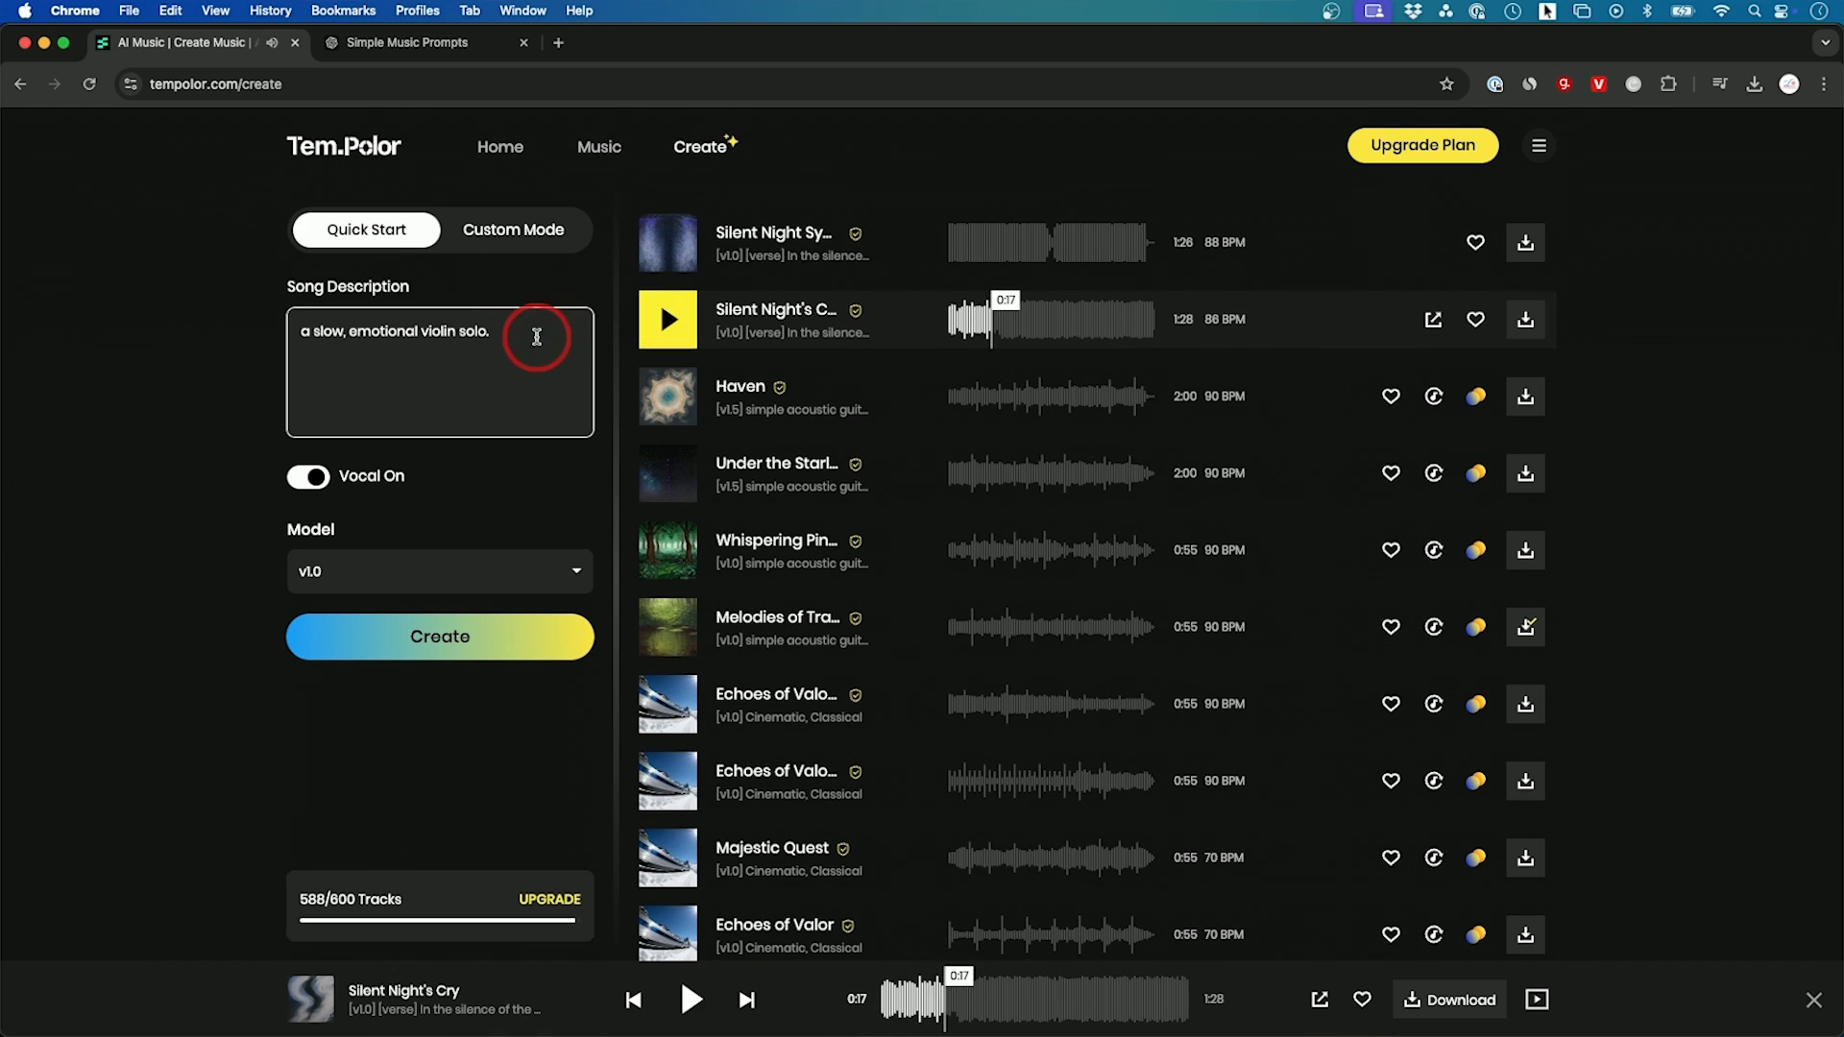
key("BackSpace")
type("about going to space")
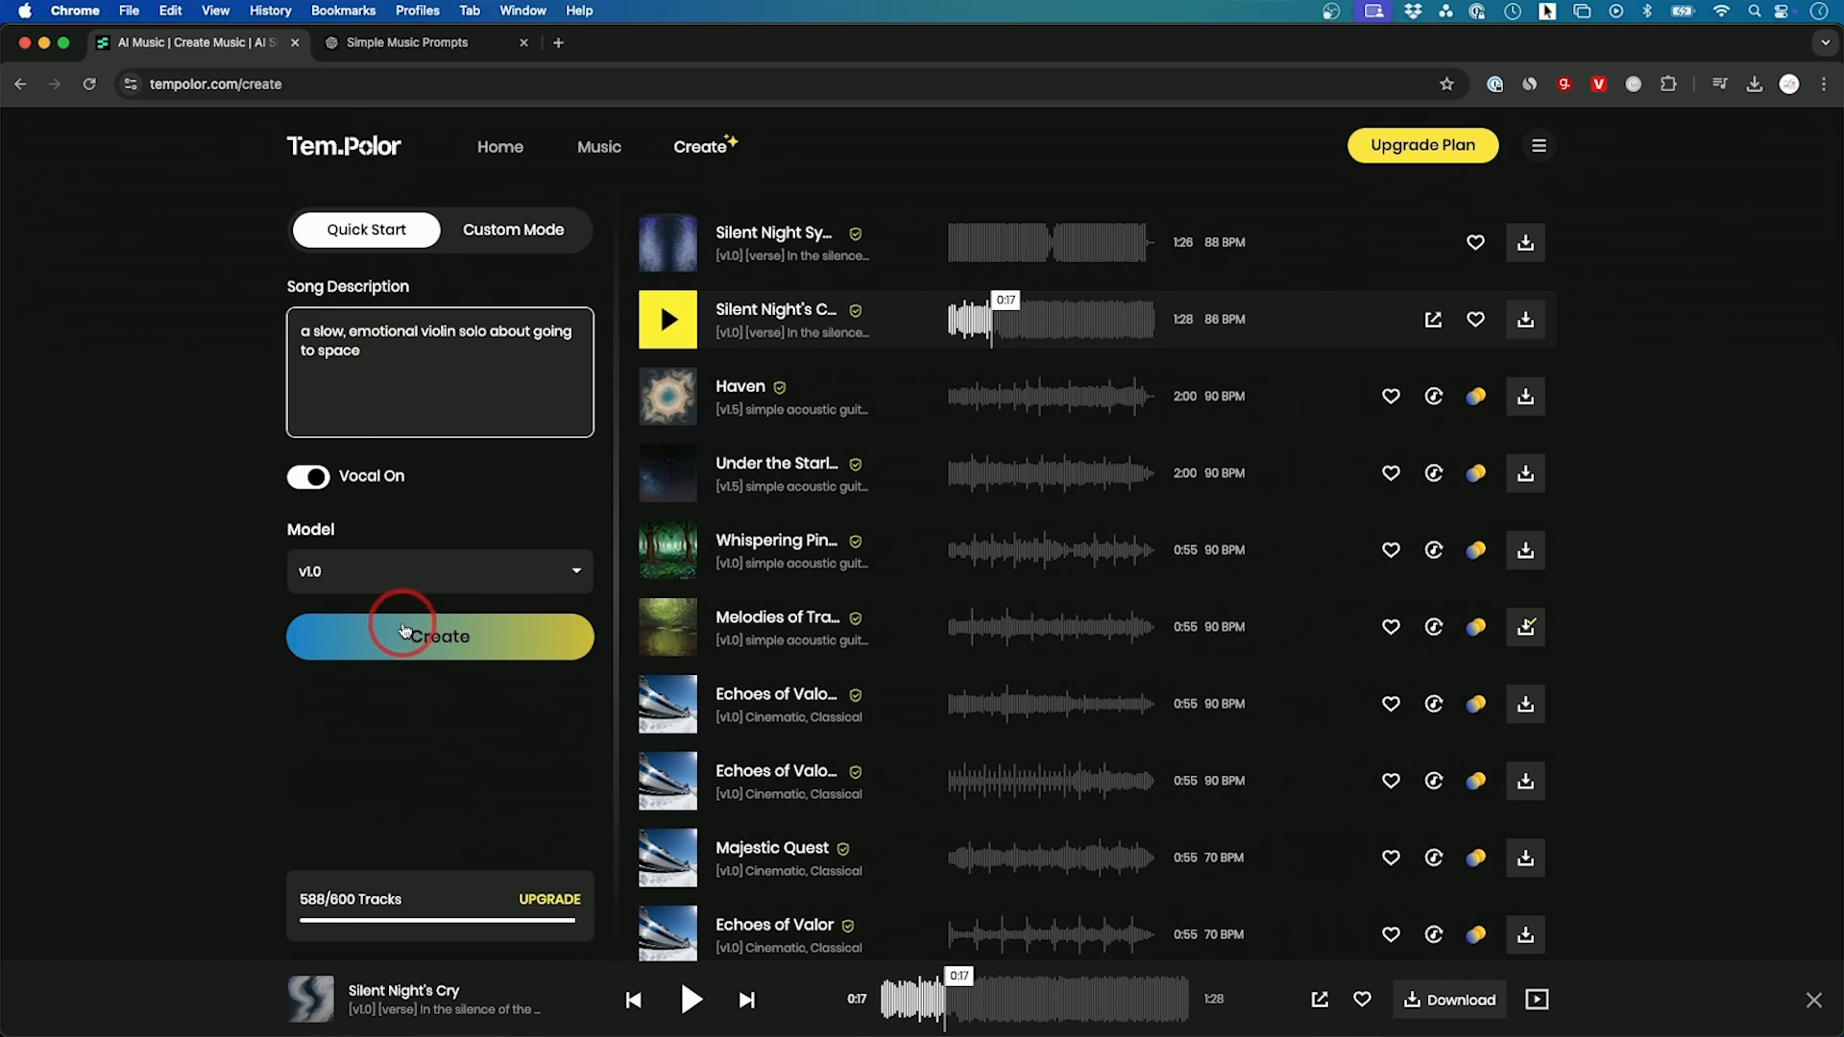
left_click(406, 639)
Step: Preview the new vocal tracks Cosmic Journey and Starlit Dreams
left_click(667, 248)
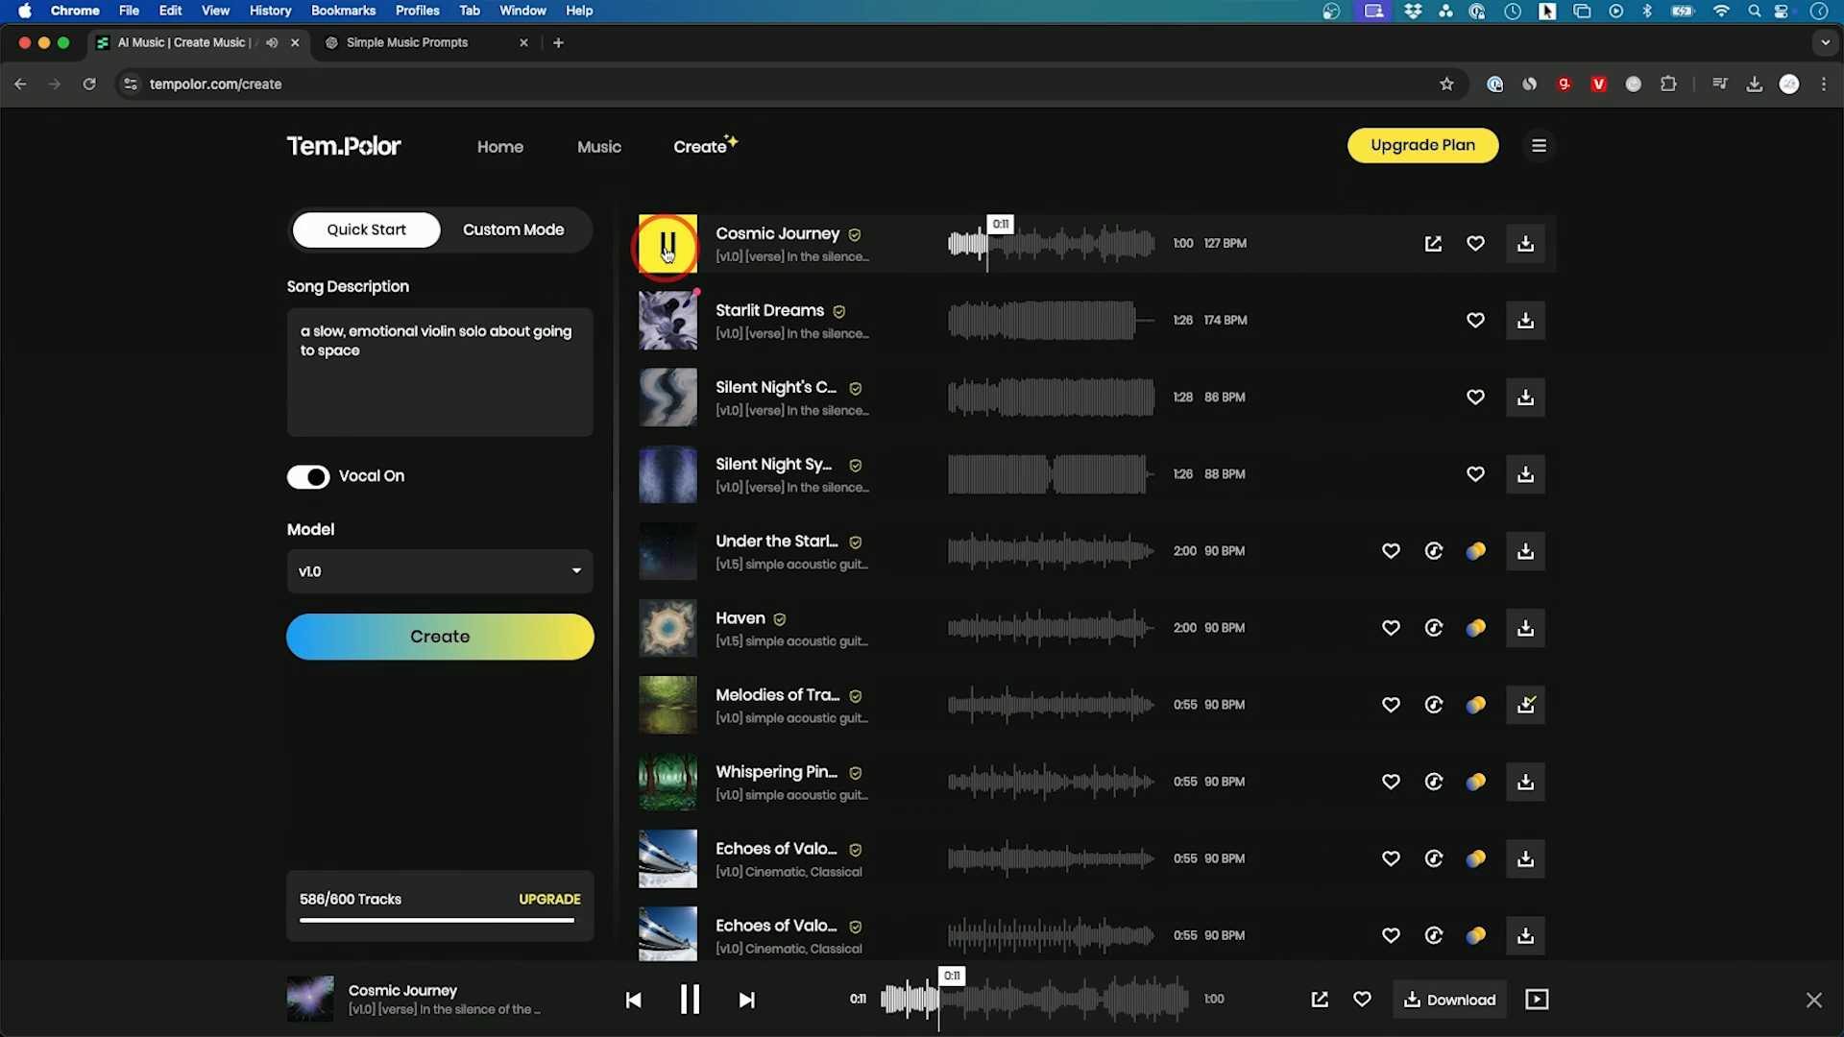
left_click(668, 248)
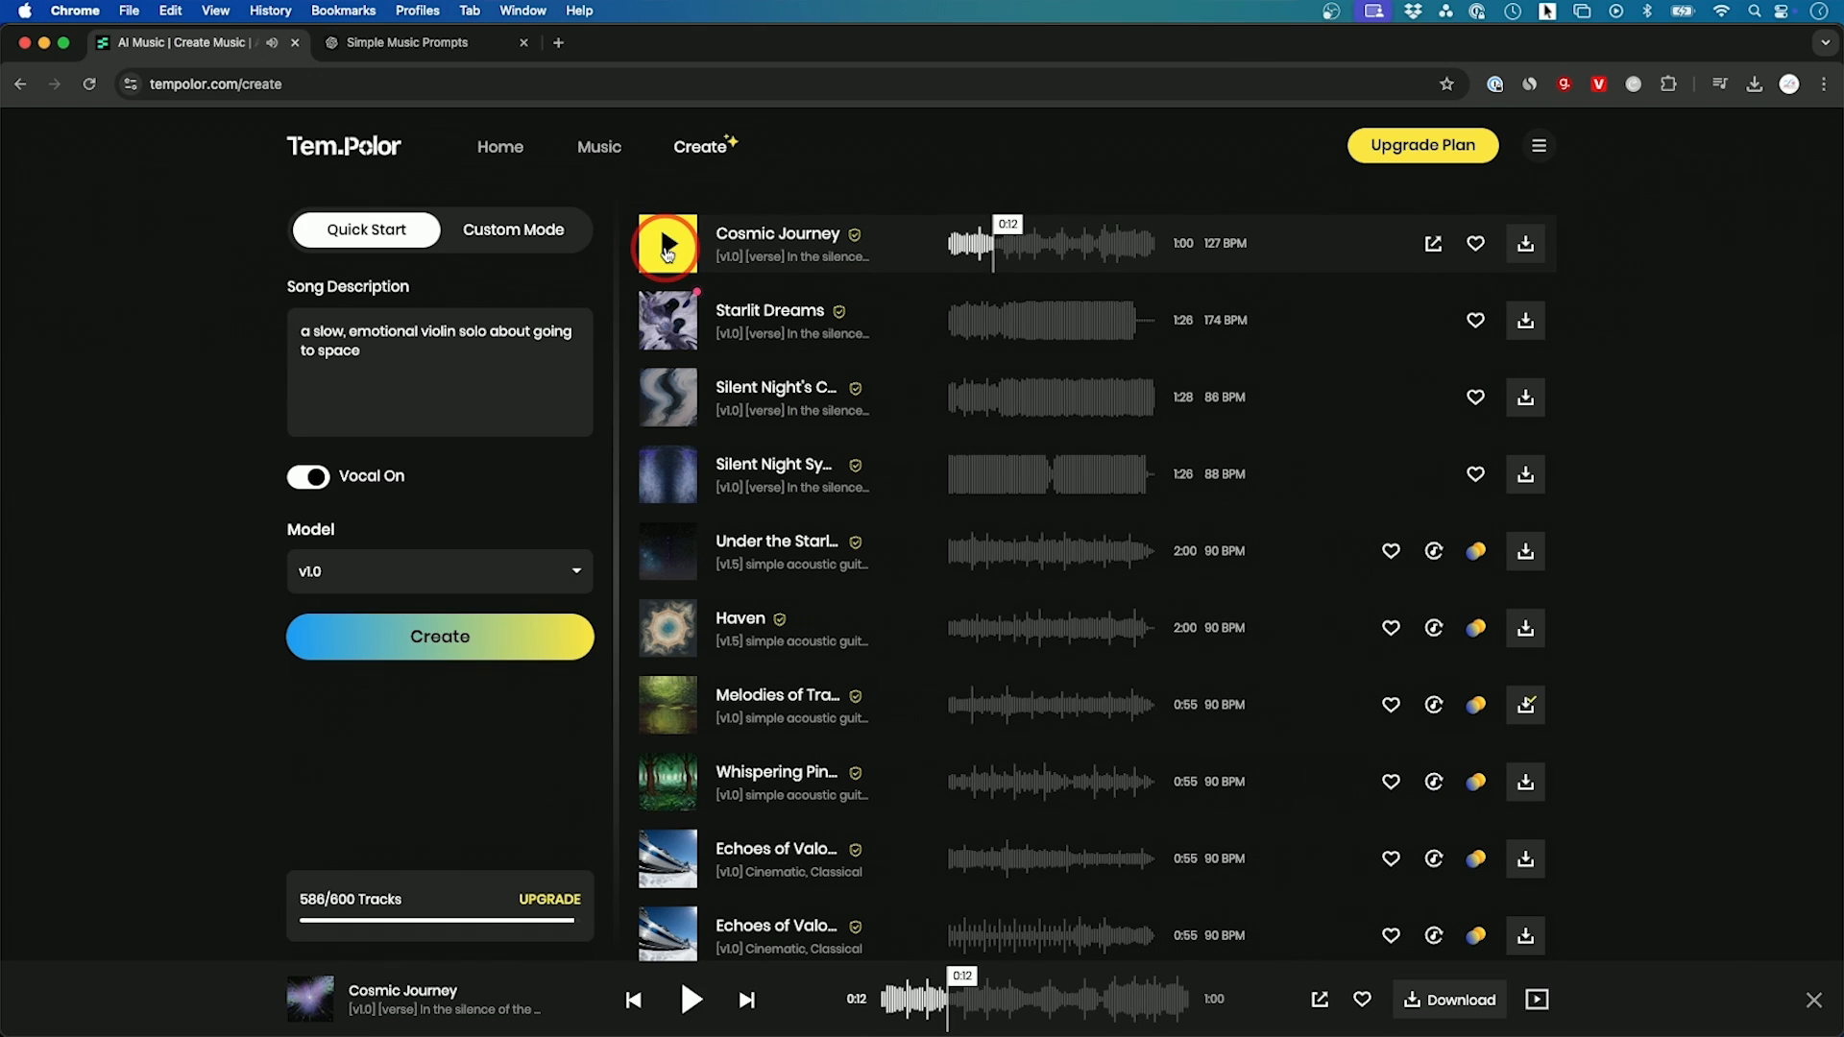
left_click(445, 360)
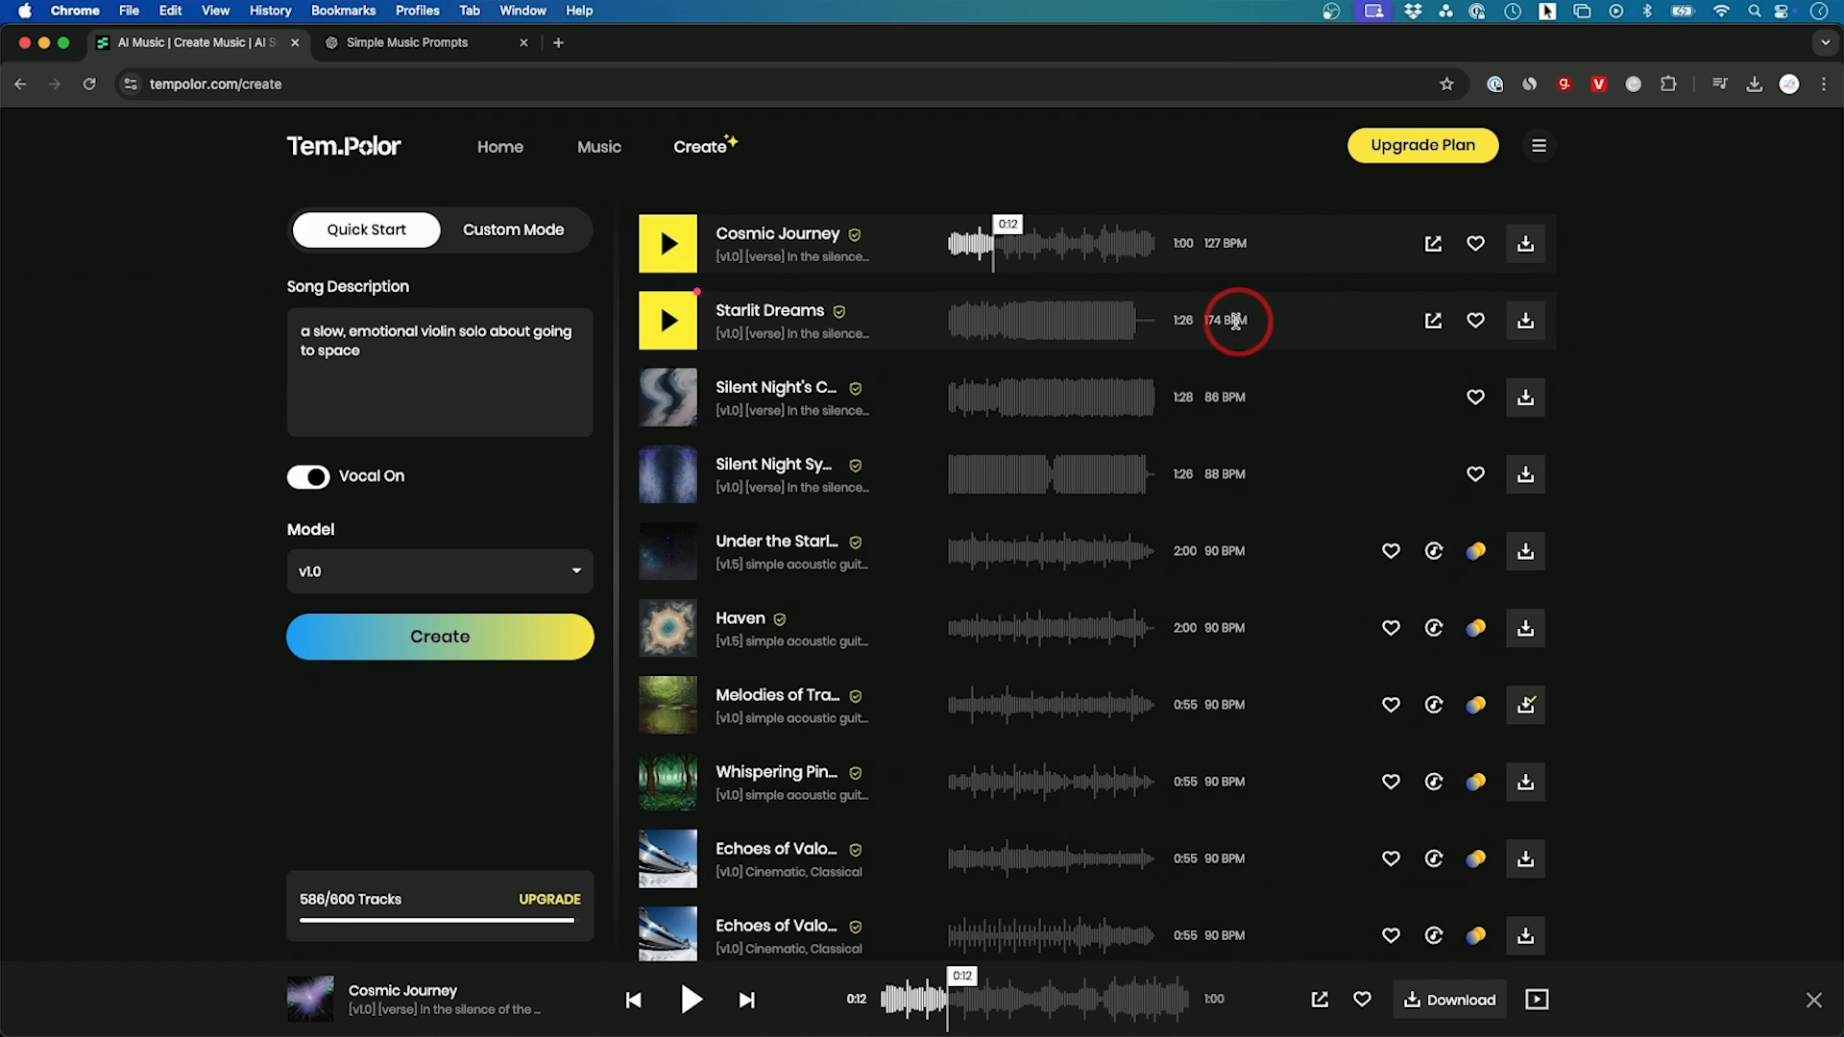
left_click(669, 323)
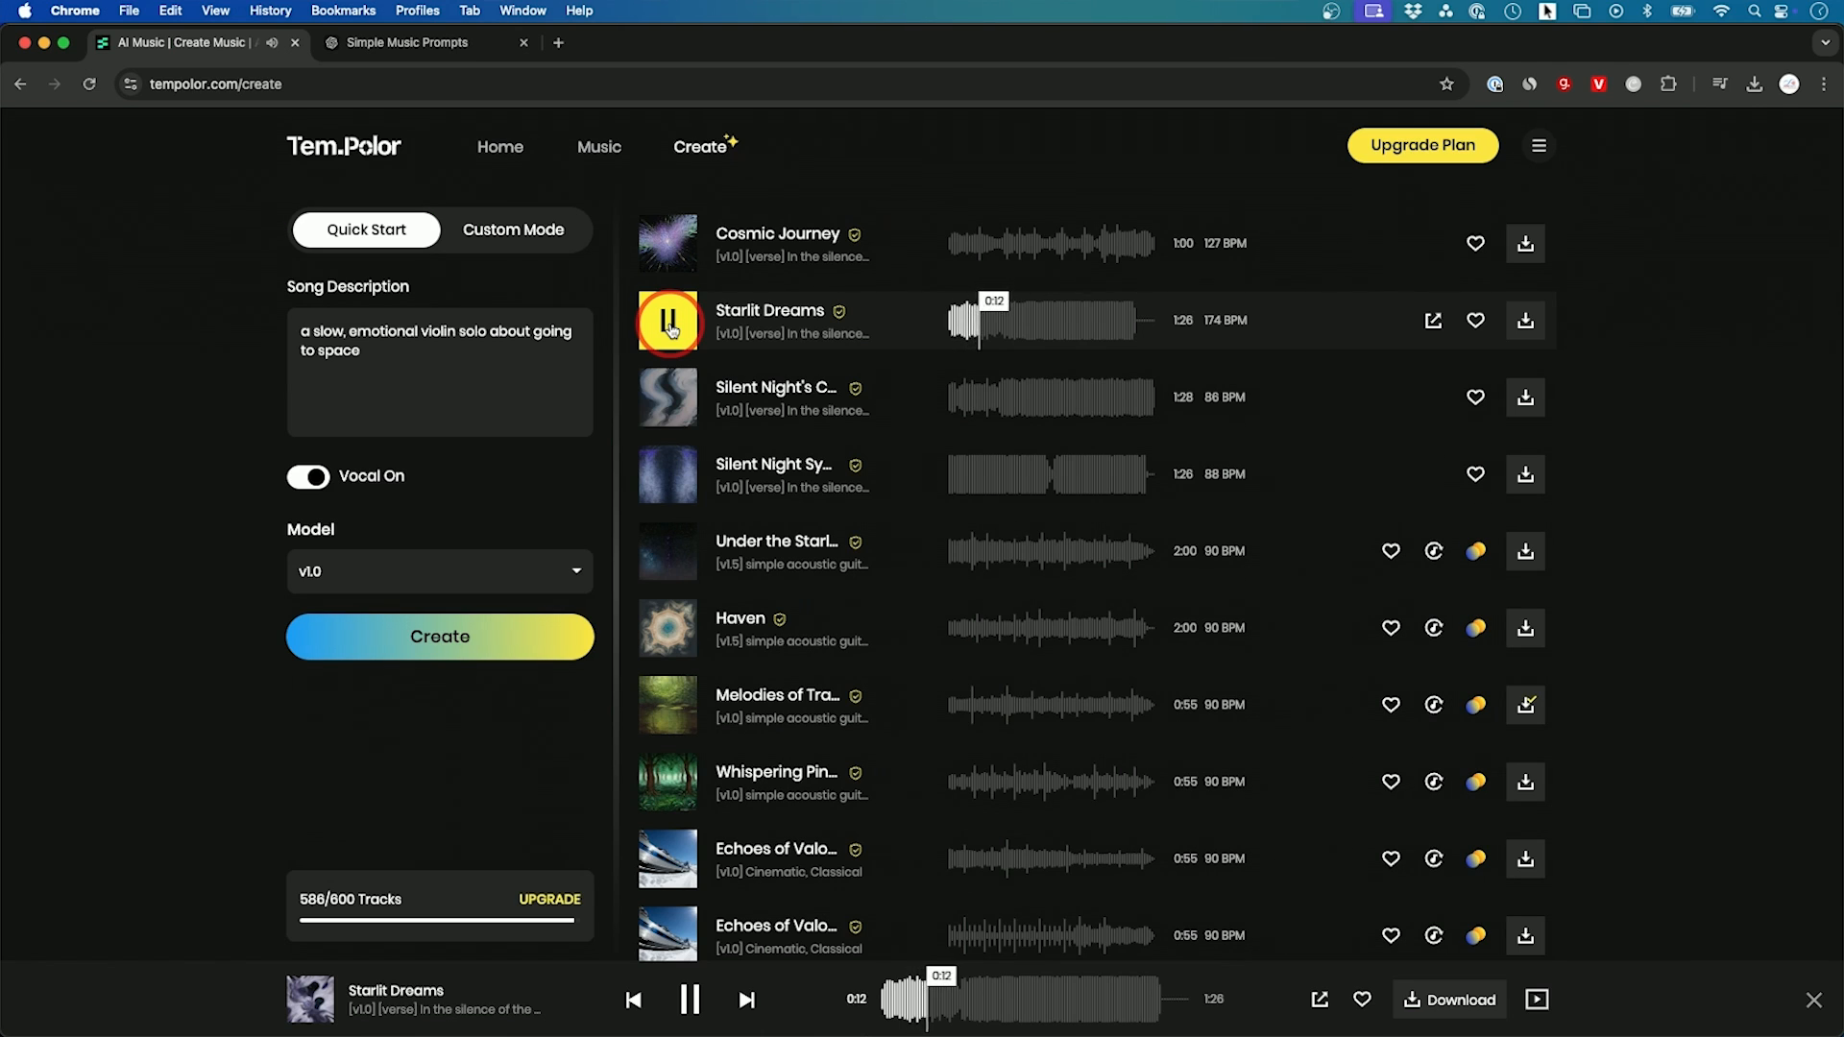
left_click(670, 329)
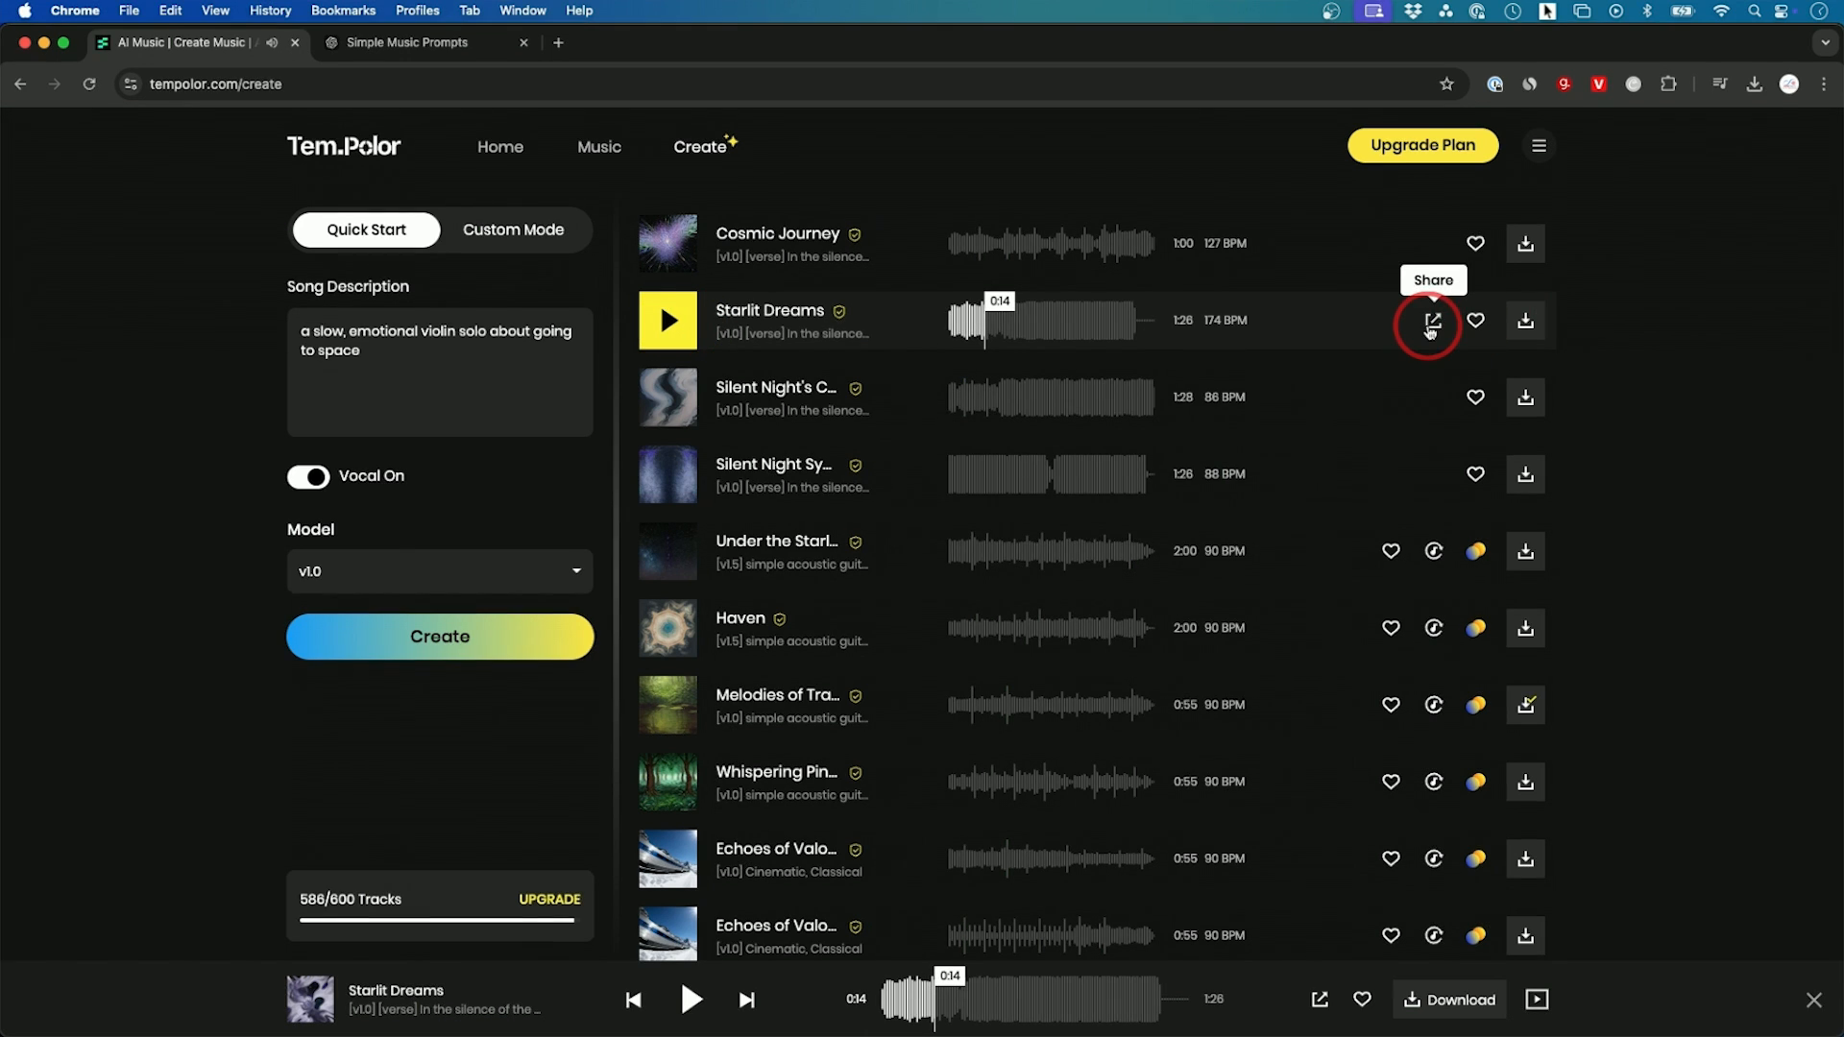
Step: View the sharing options and the download formats for Starlit Dreams
left_click(1430, 324)
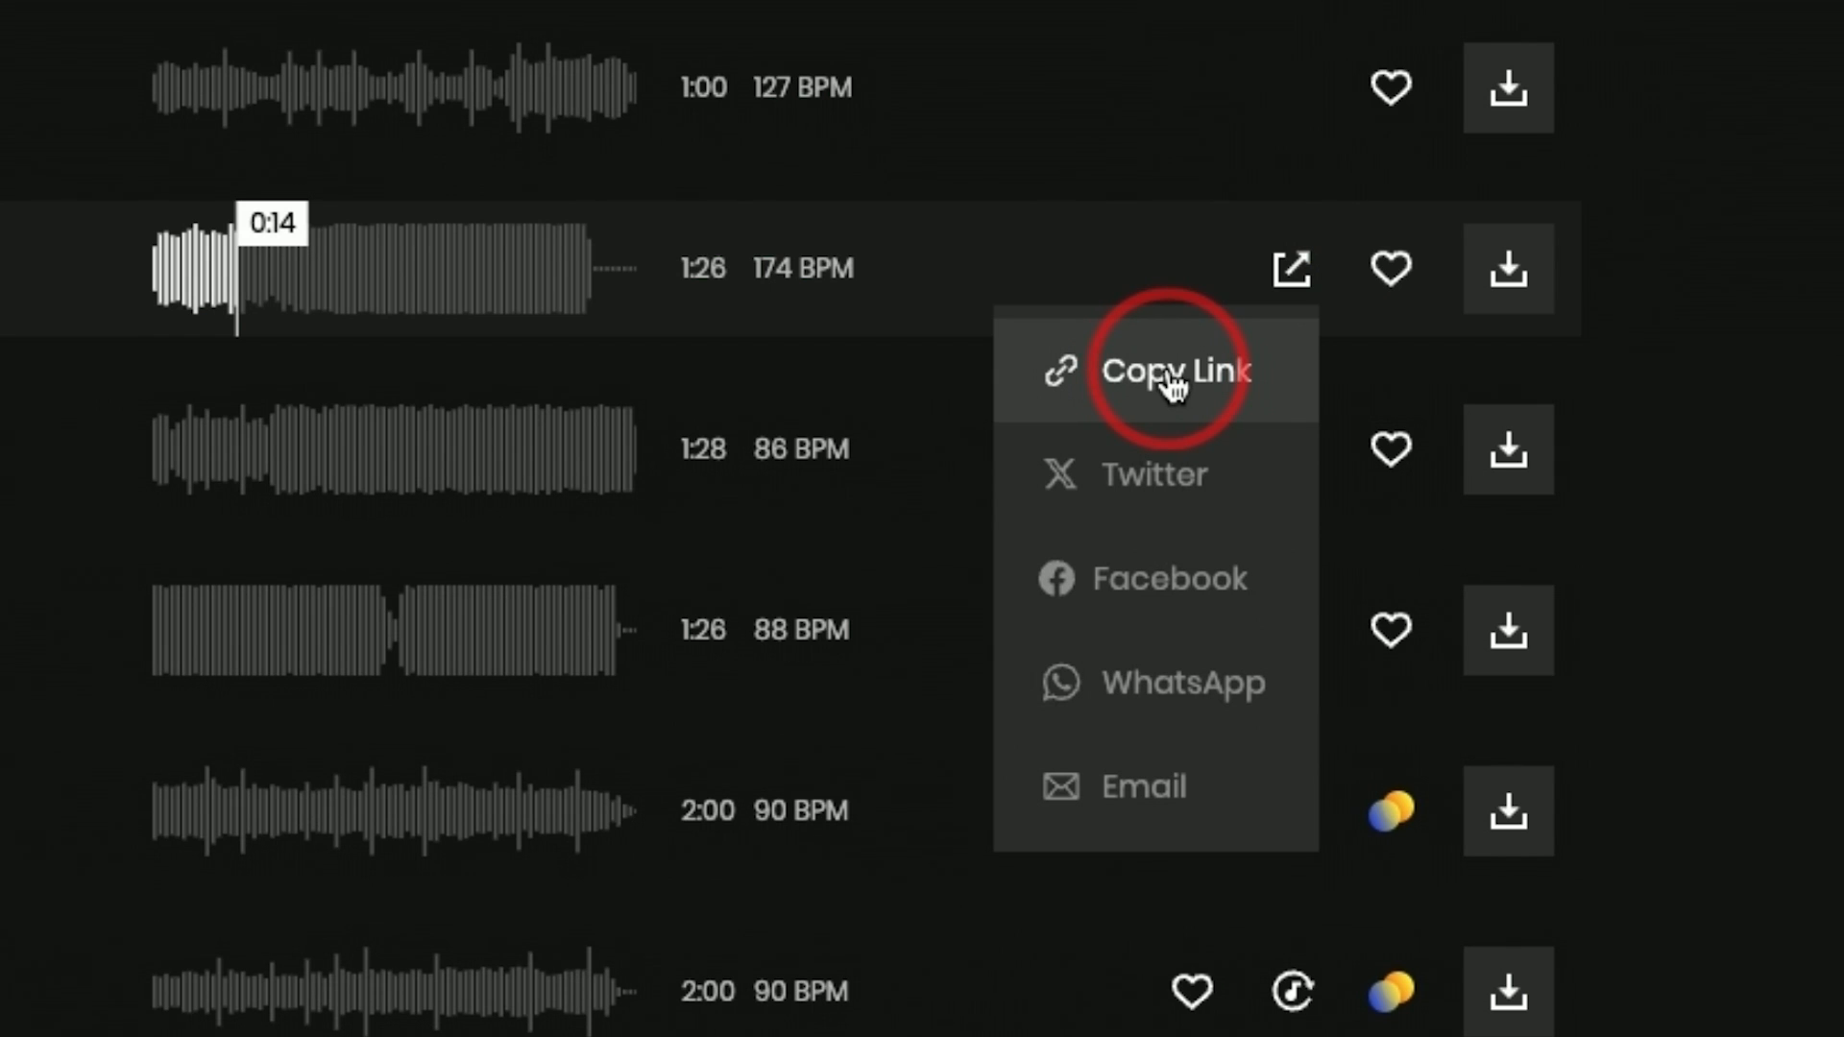
left_click(1299, 278)
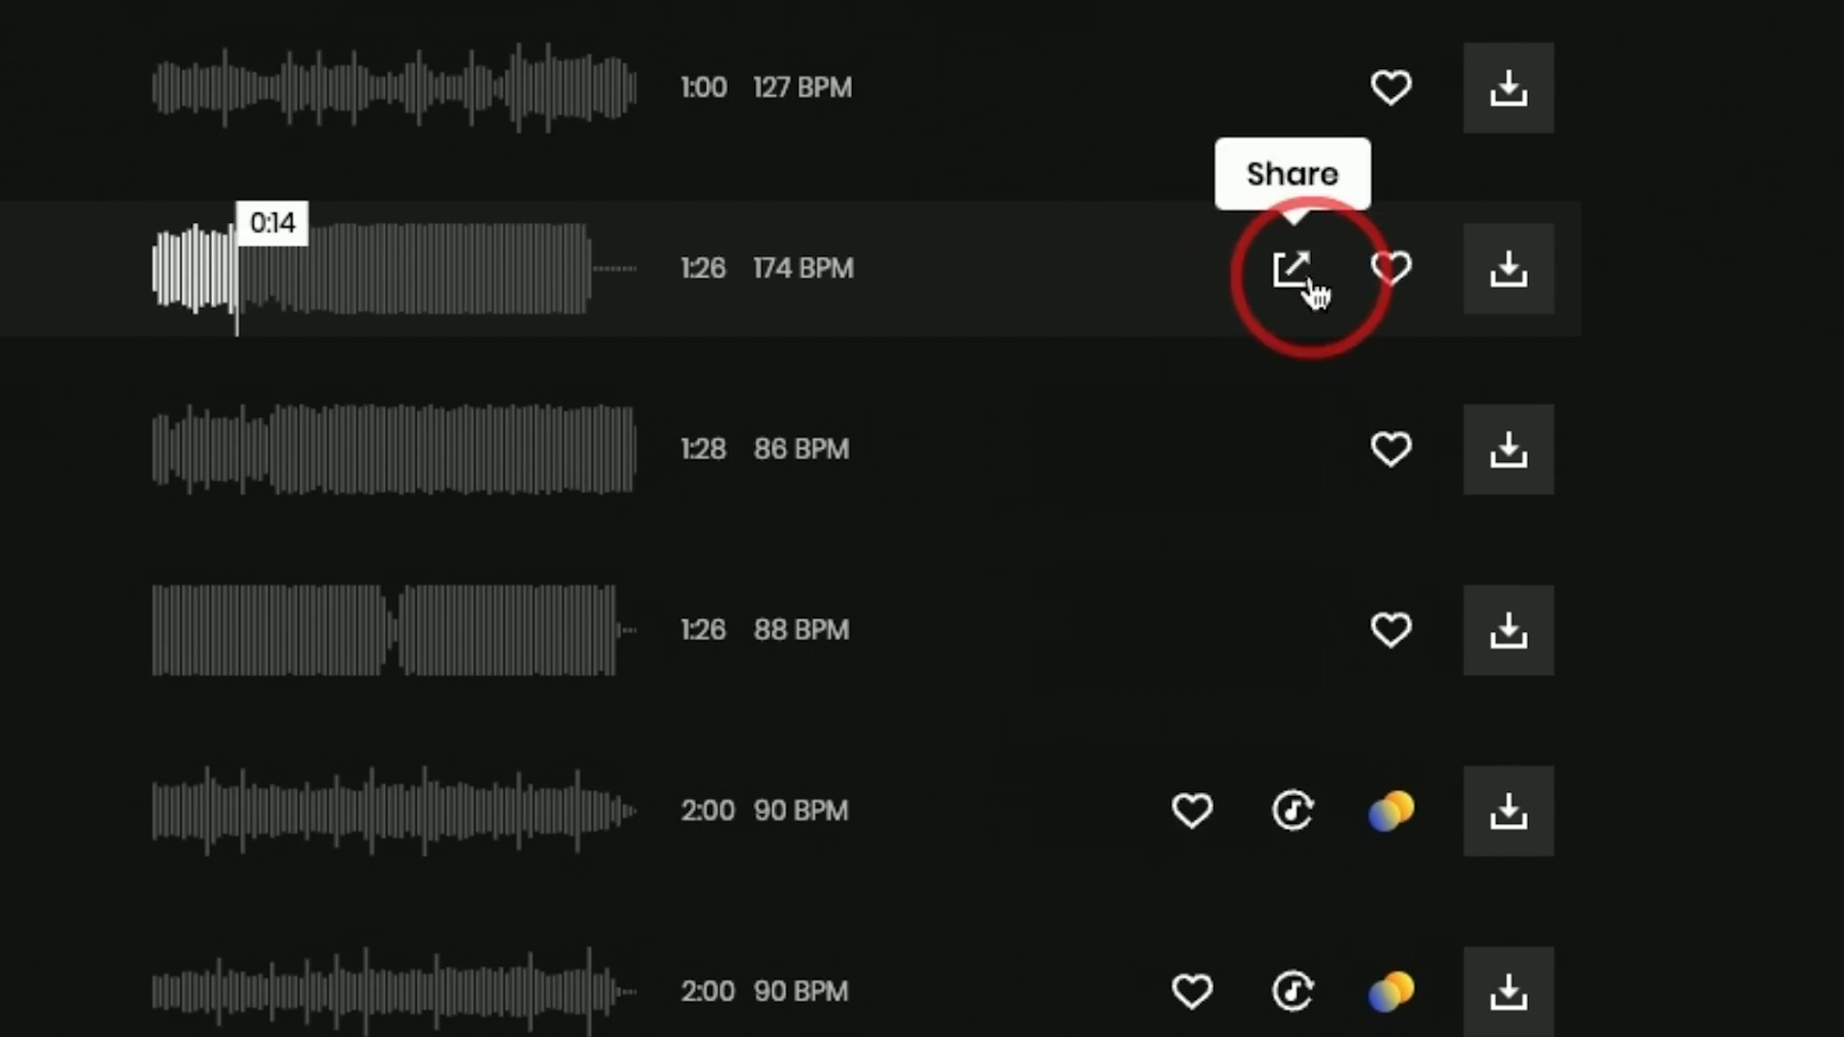
left_click(1508, 278)
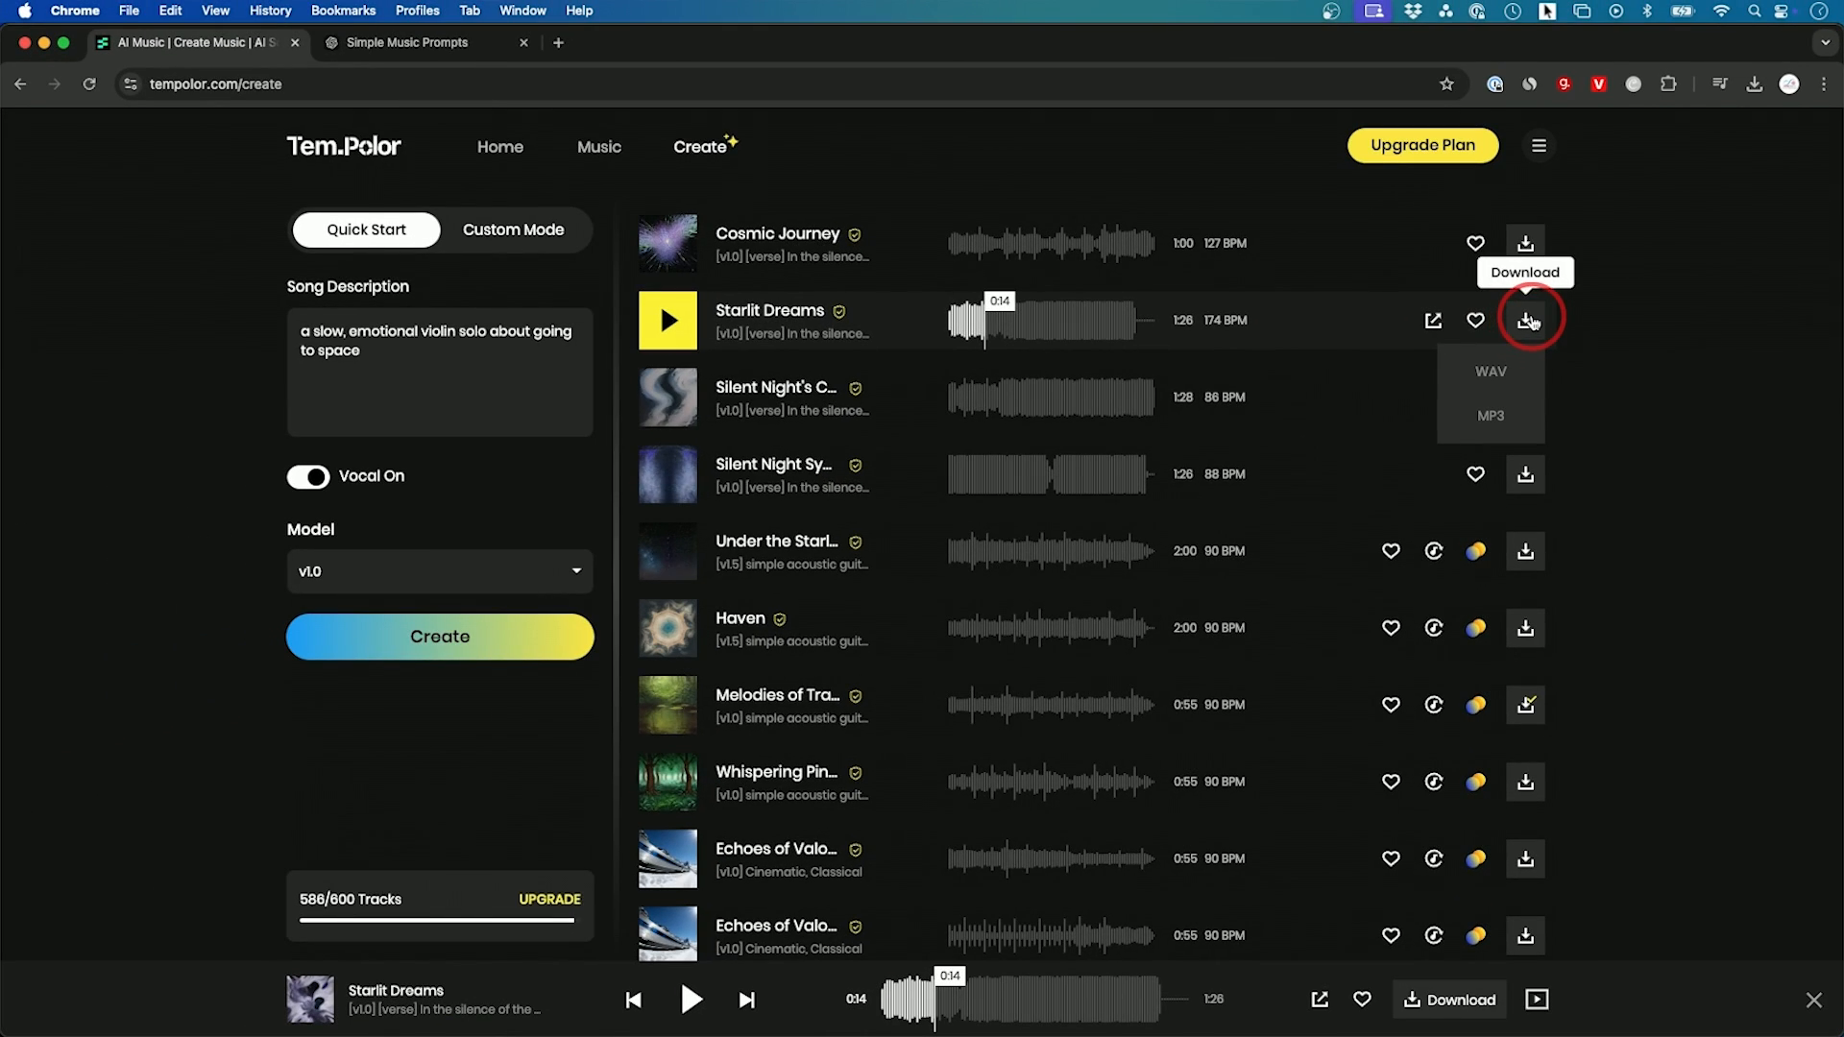